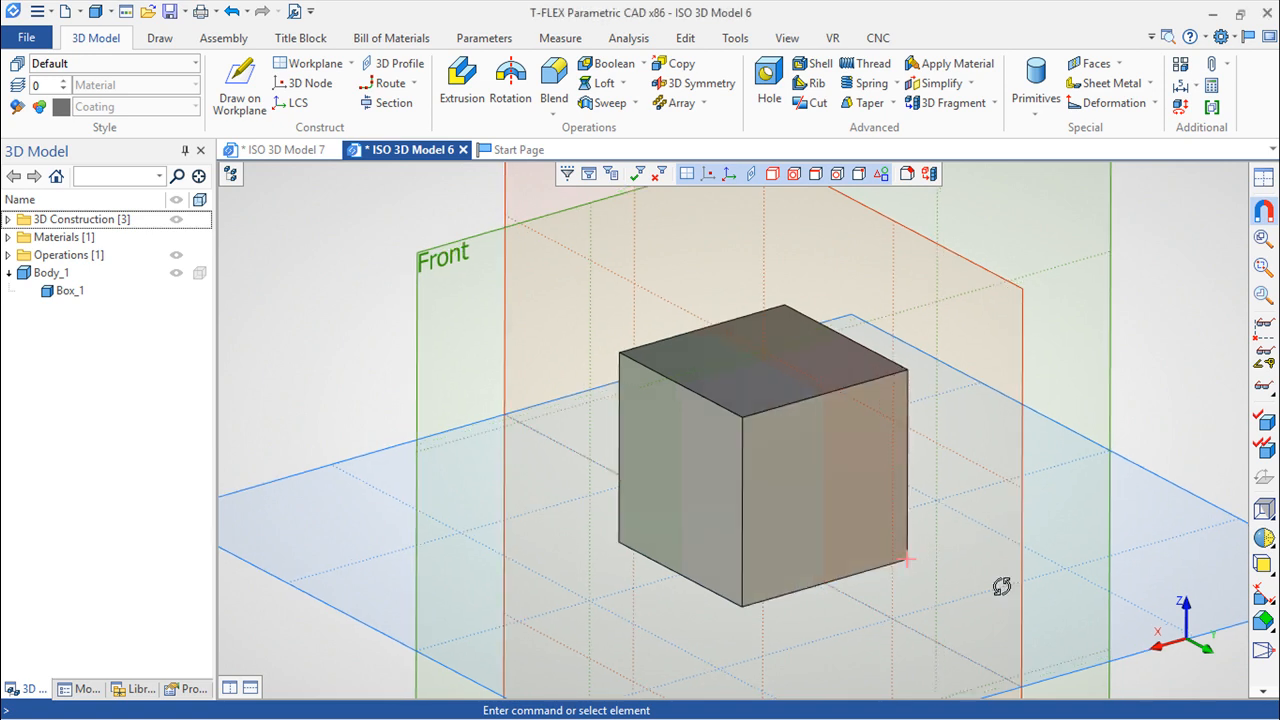
left_click_drag(994, 583, 1036, 595)
middle_click_drag(994, 509, 922, 463)
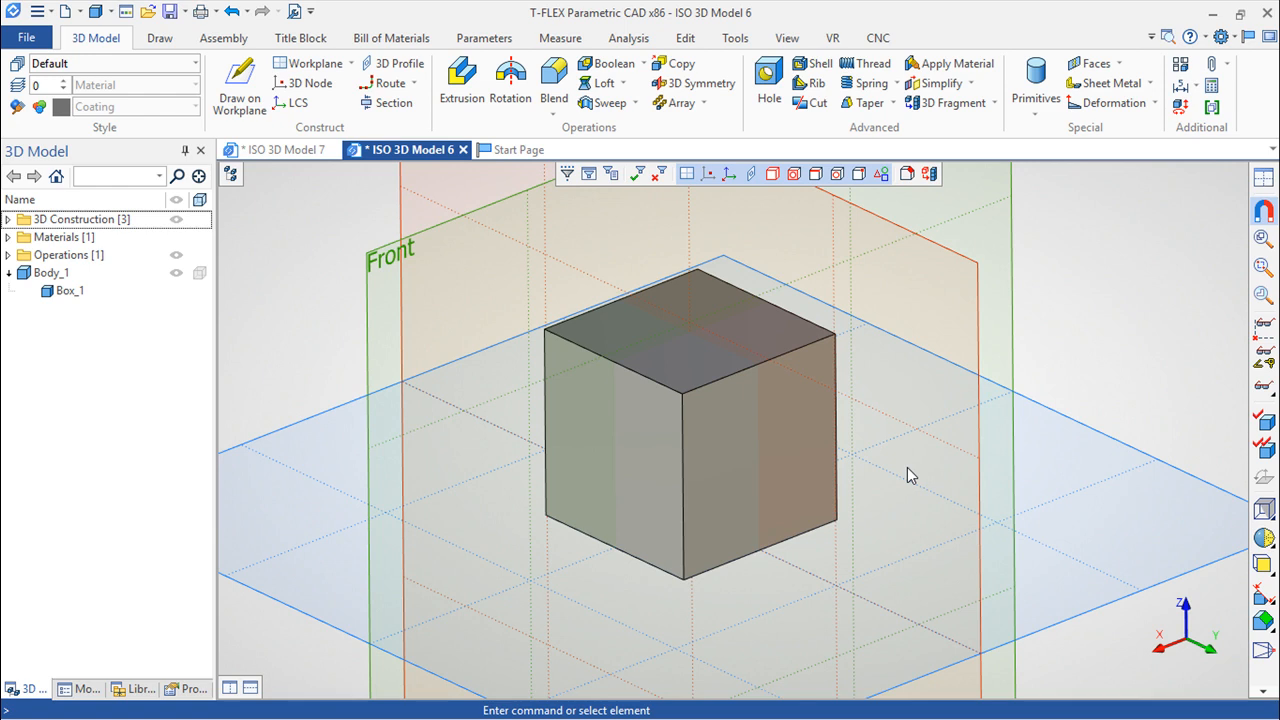
right_click_drag(954, 520, 906, 611)
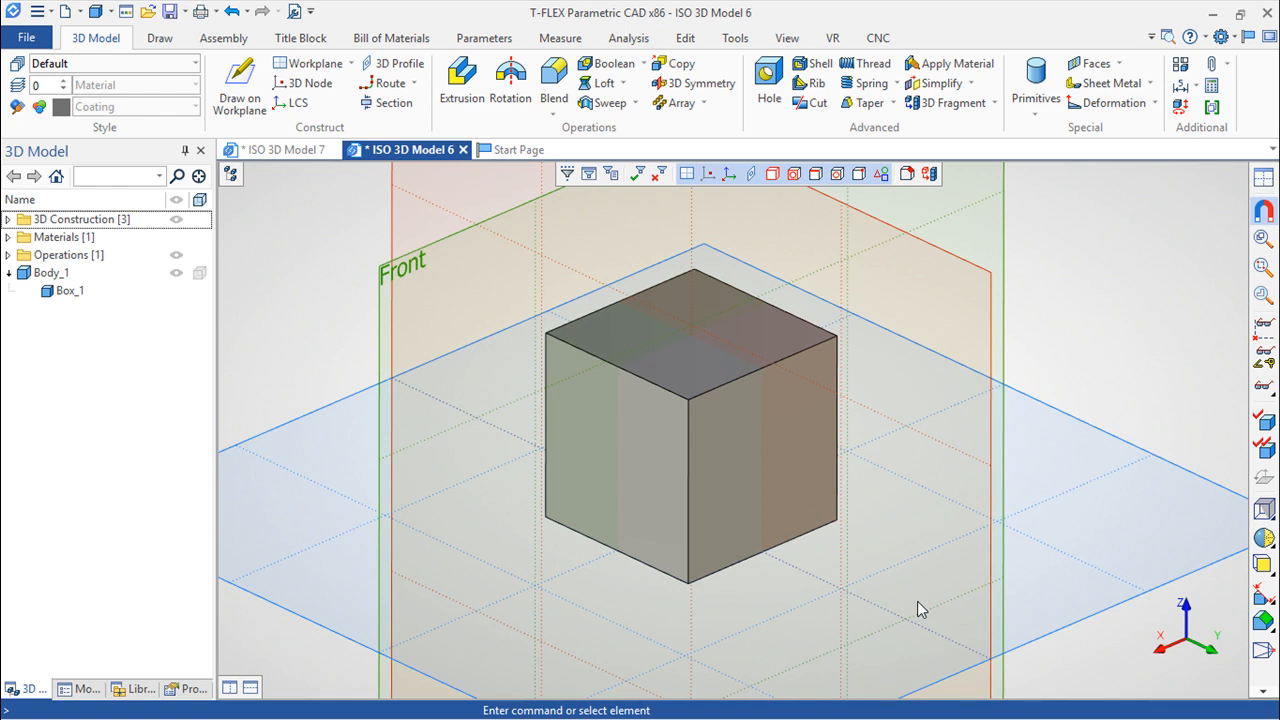
Create a Static Strength study with the box body as its study element
left_click(630, 38)
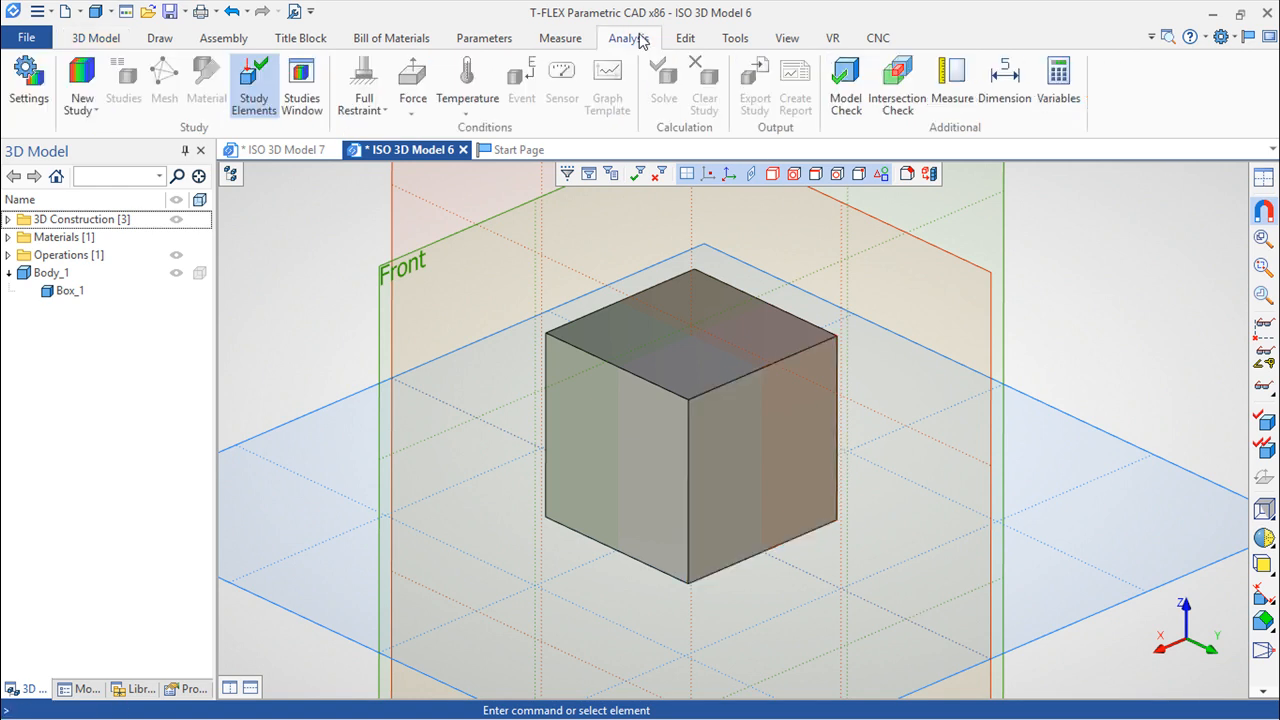
left_click(95, 113)
left_click(126, 126)
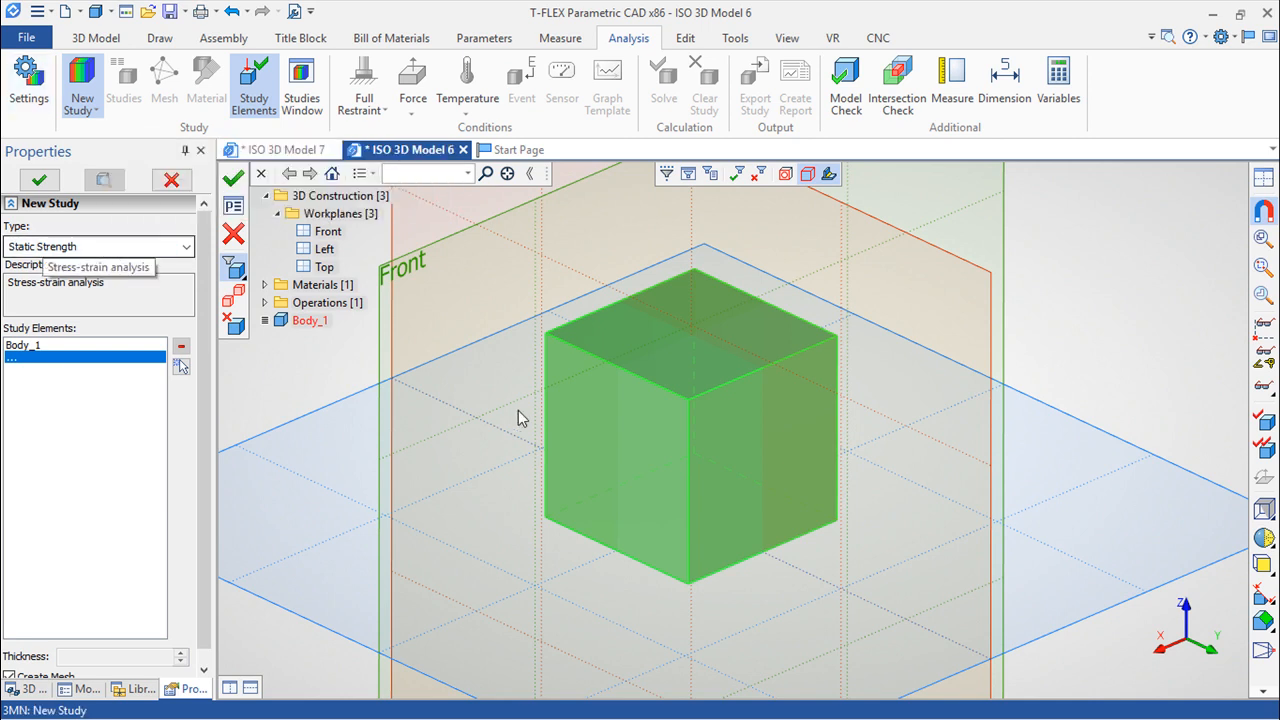
left_click(233, 178)
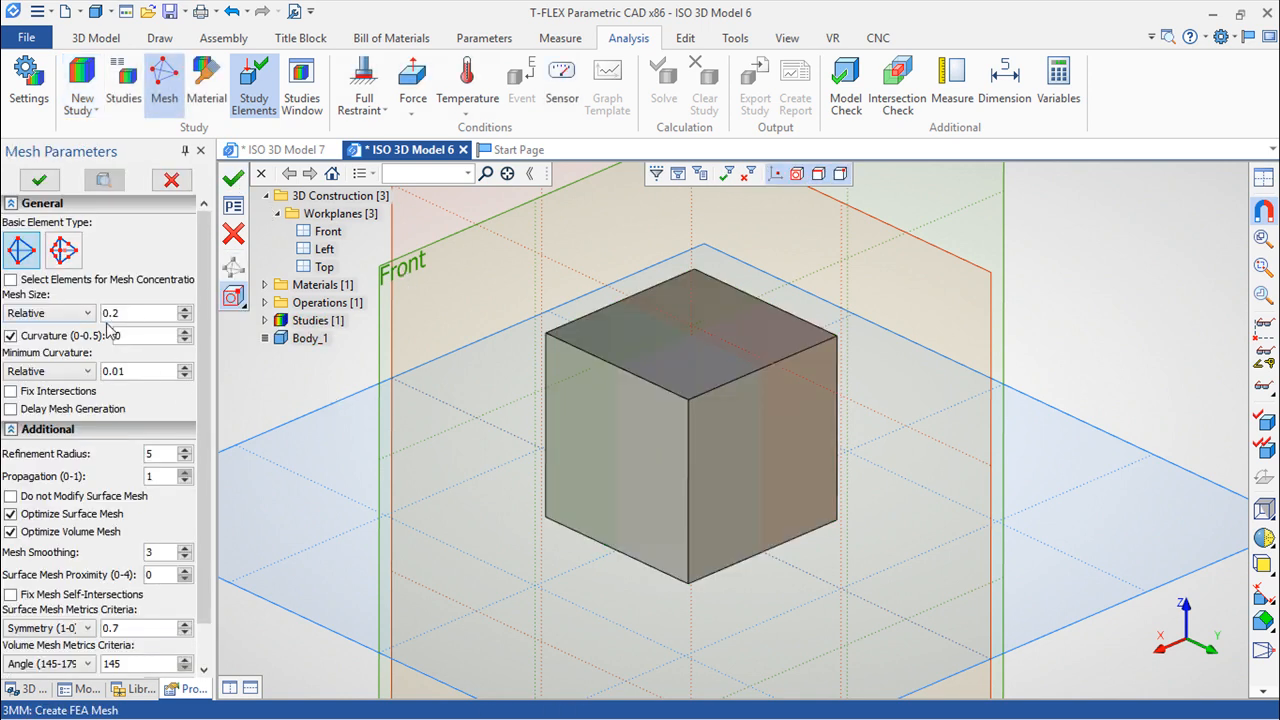
Generate the study's finite element mesh using the default parameters with a relative mesh size of 0.2
left_click(233, 178)
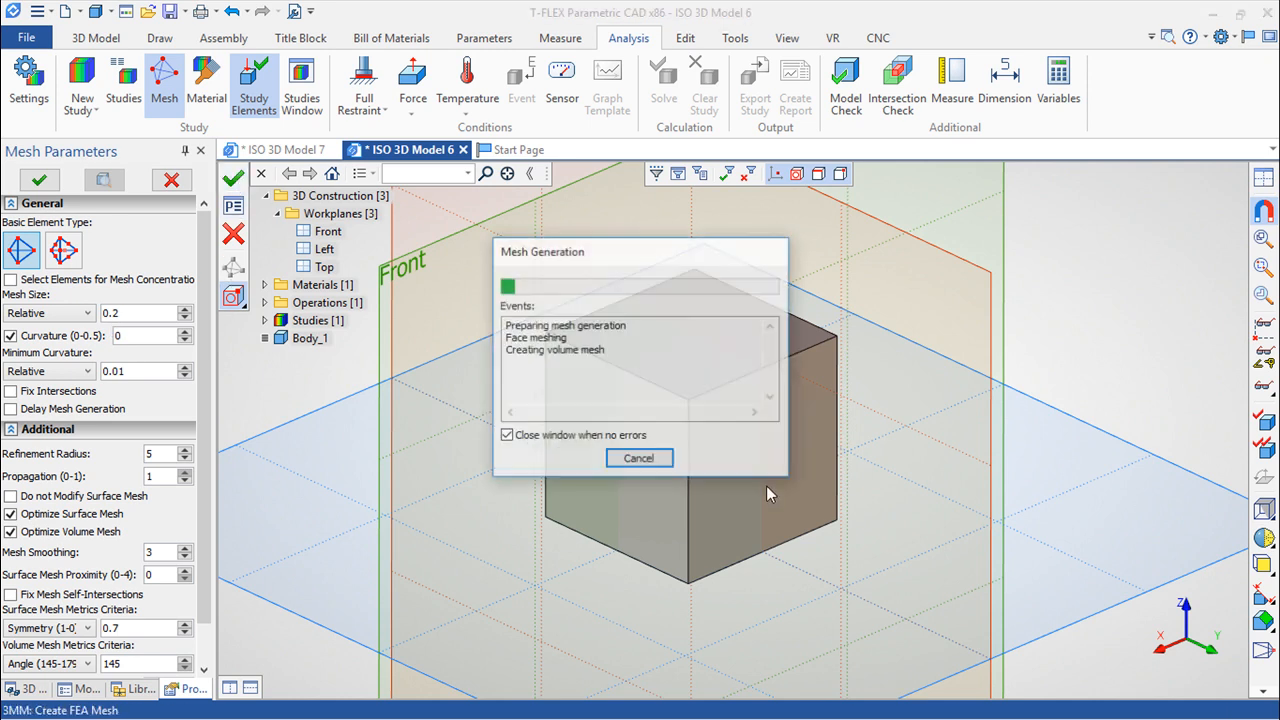
right_click_drag(851, 563, 887, 566)
right_click_drag(1139, 536, 1122, 534)
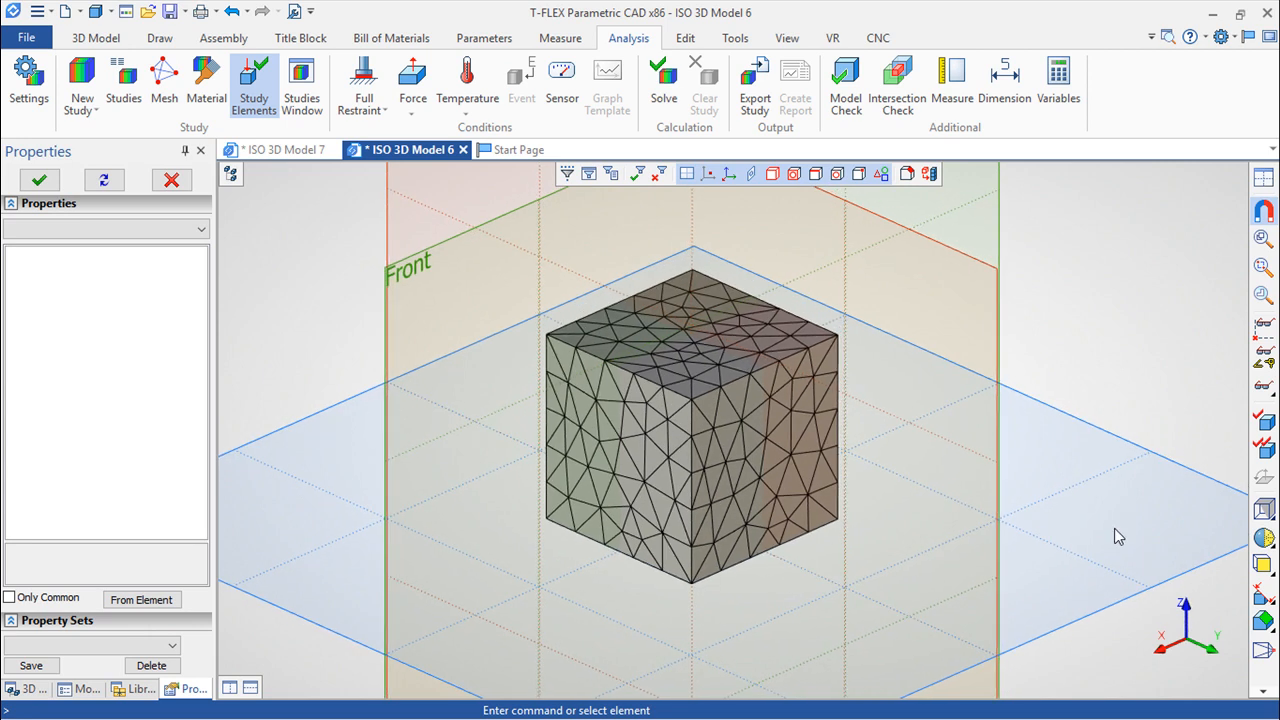
Start a force load on the upper edge of the box's X-facing side, directed along the vertical front corner edge
left_click(413, 114)
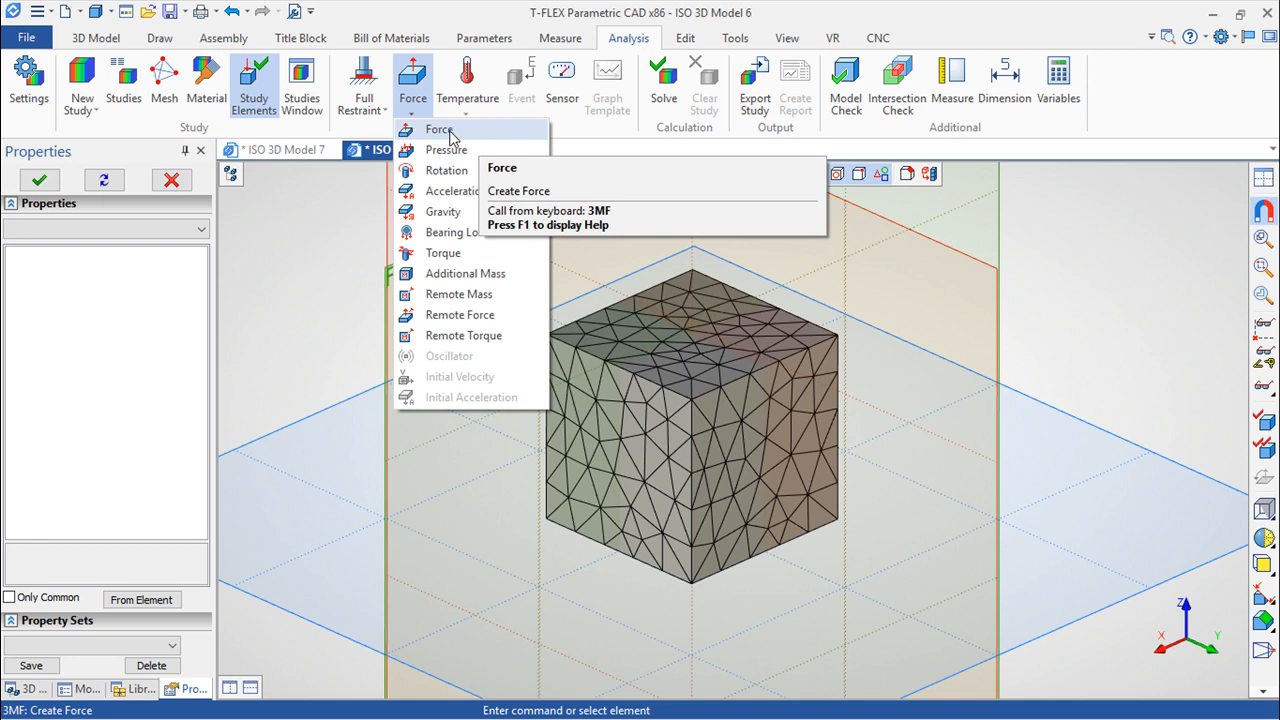
key("Escape")
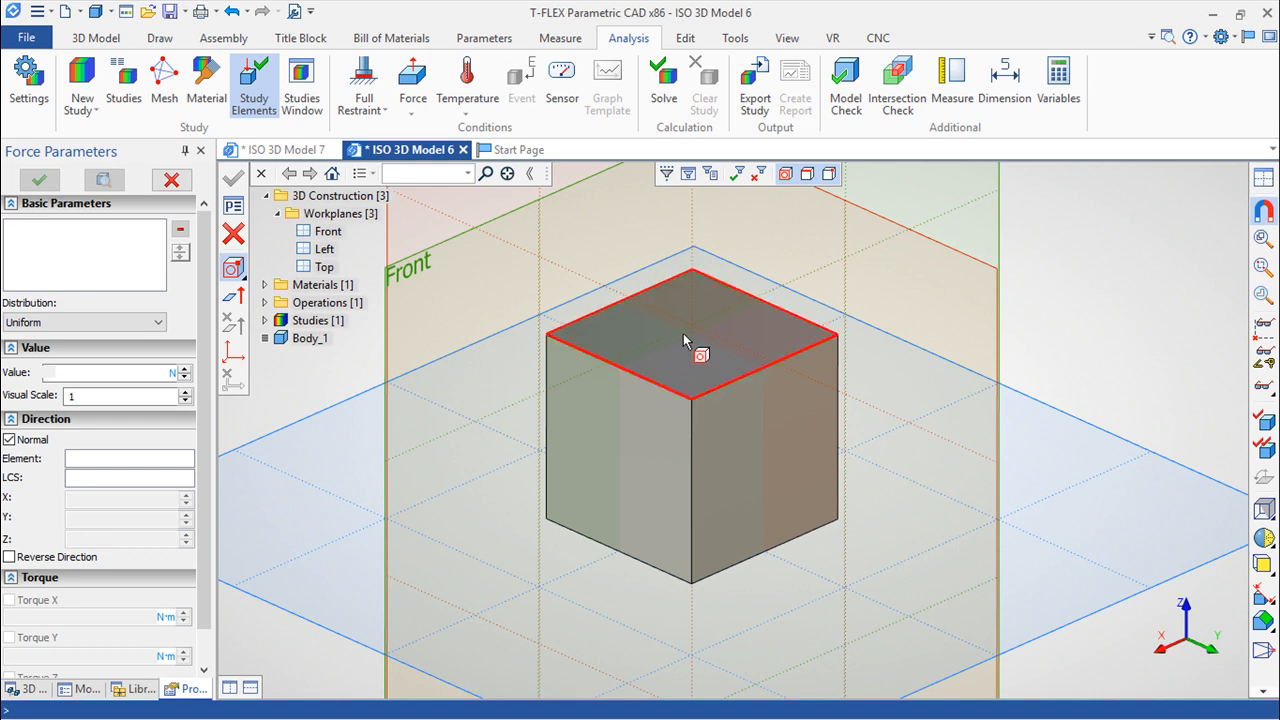
left_click(660, 385)
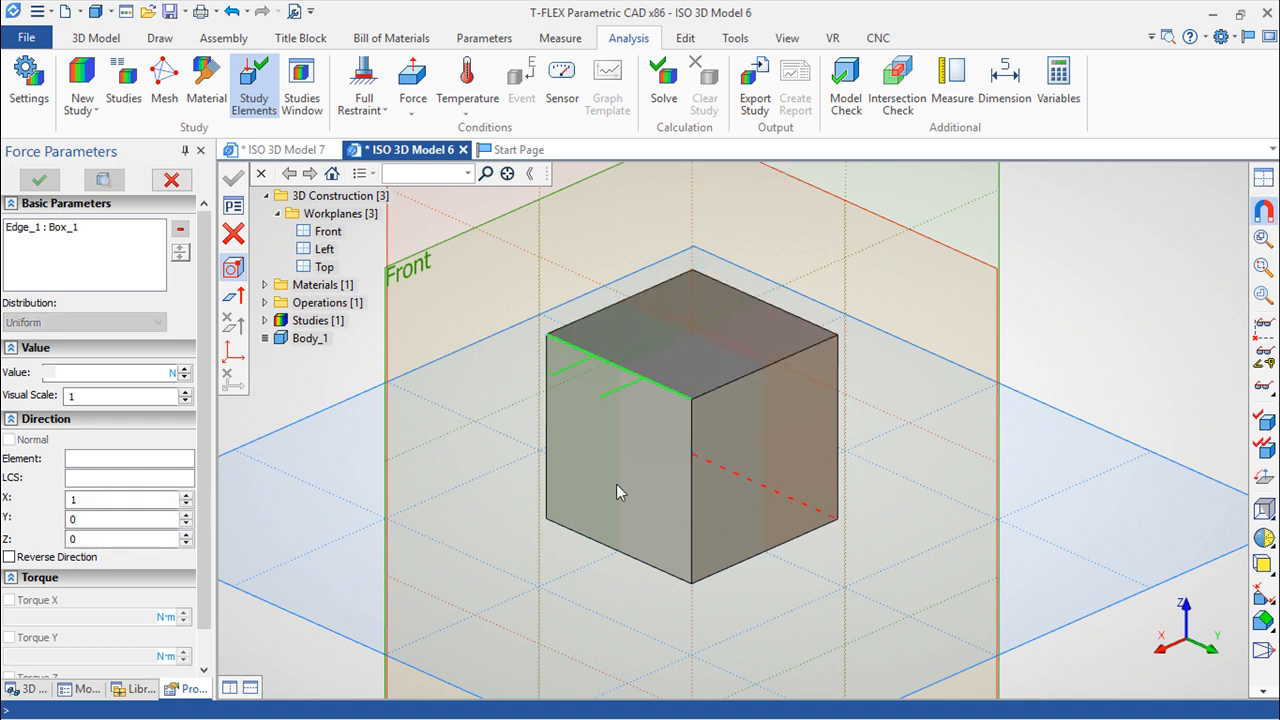
left_click(235, 297)
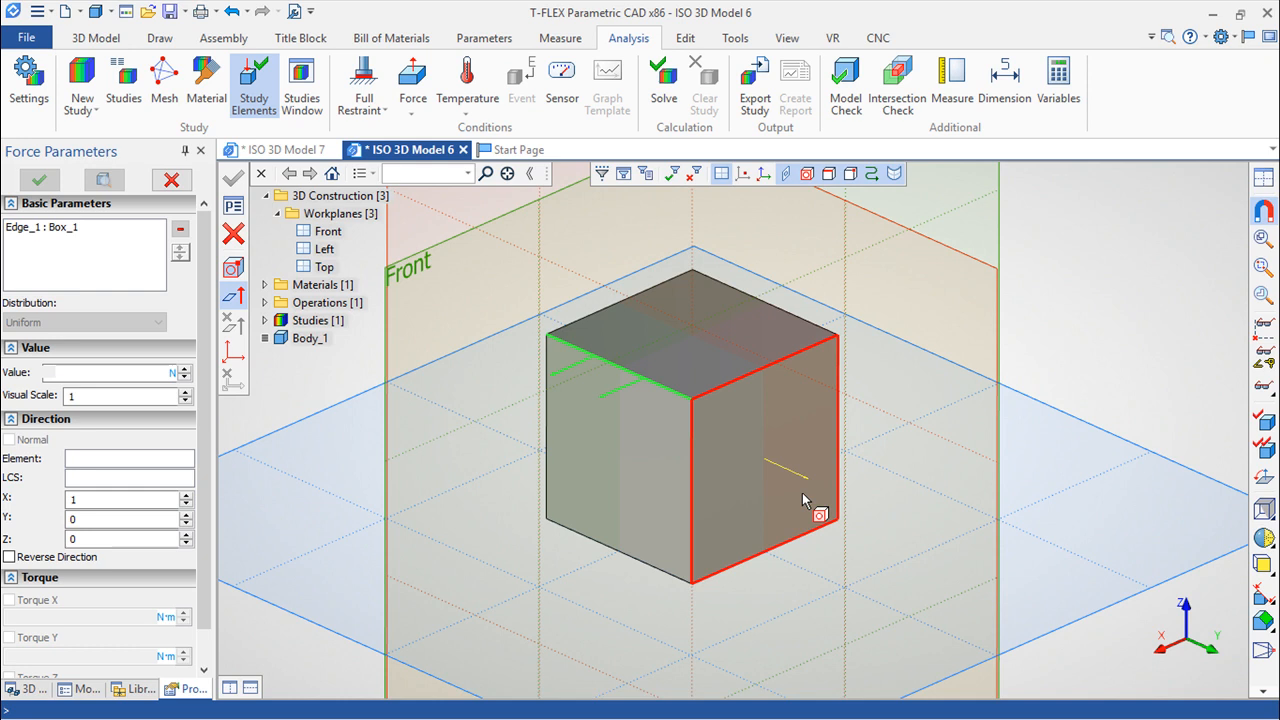
left_click(692, 478)
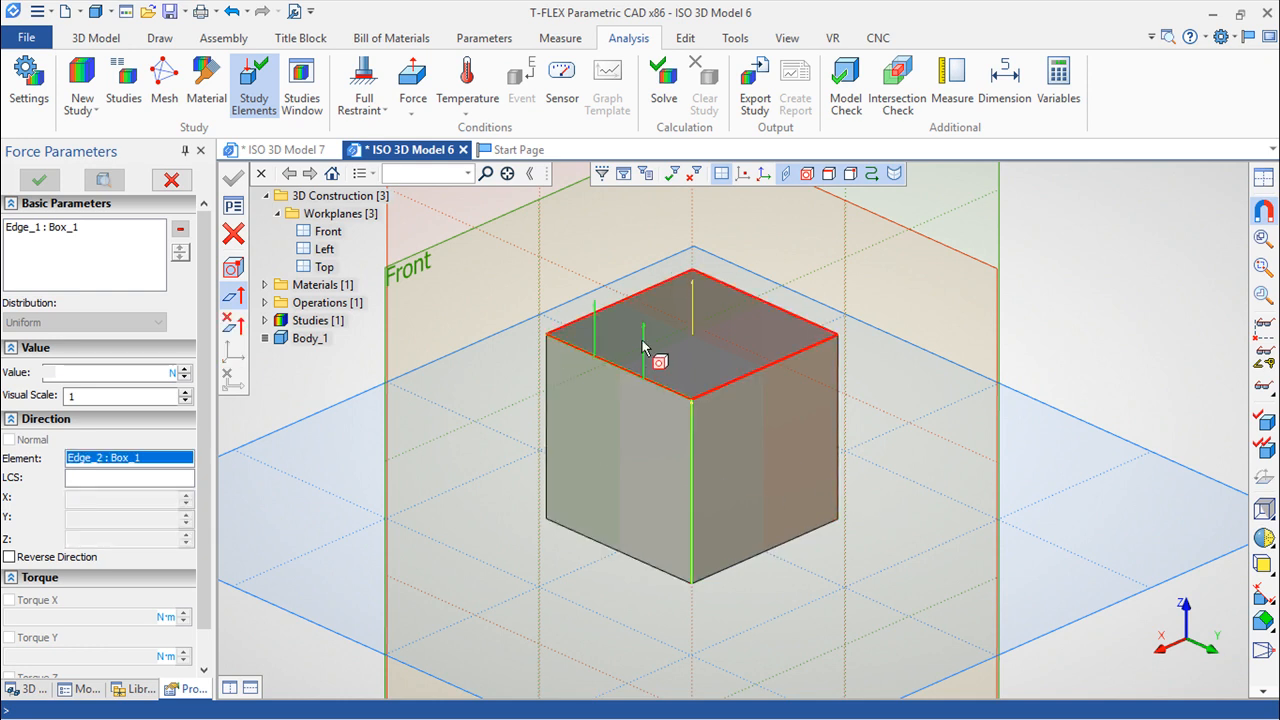
Set the force on the upper edge to 100, keeping newton as the unit
scroll(703, 361, "up", 3)
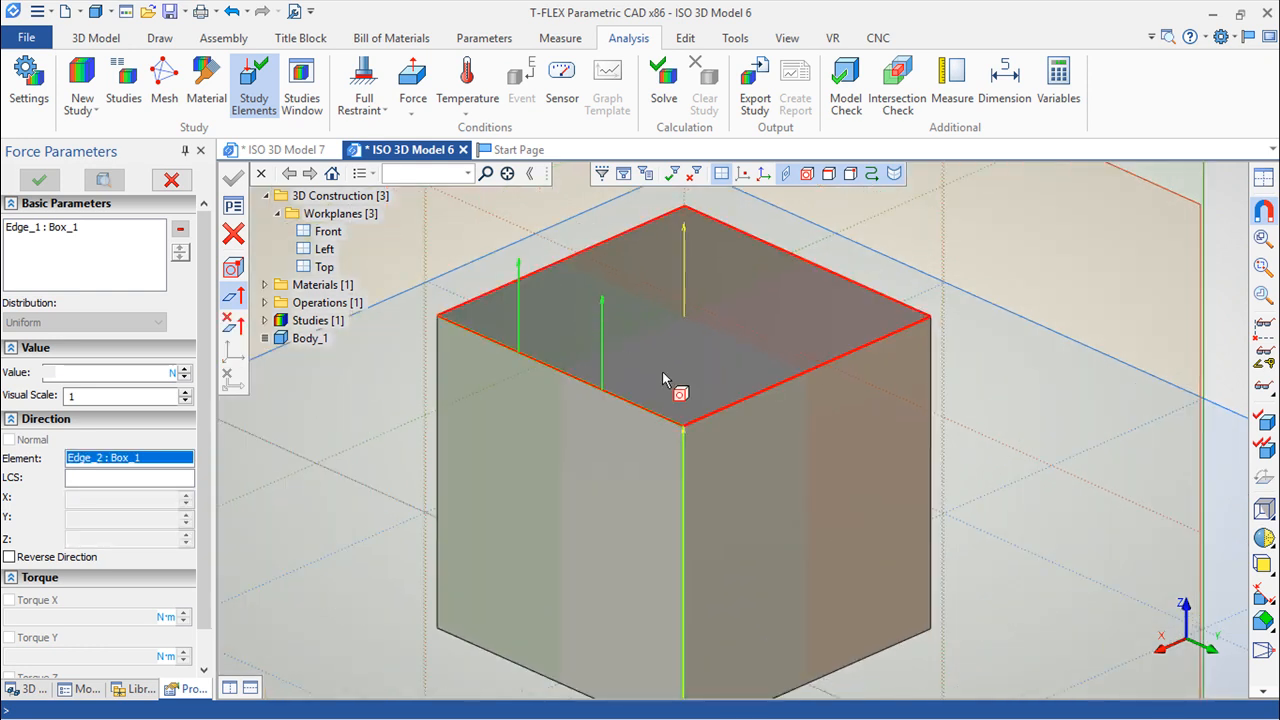
scroll(617, 331, "down", 2)
left_click(62, 372)
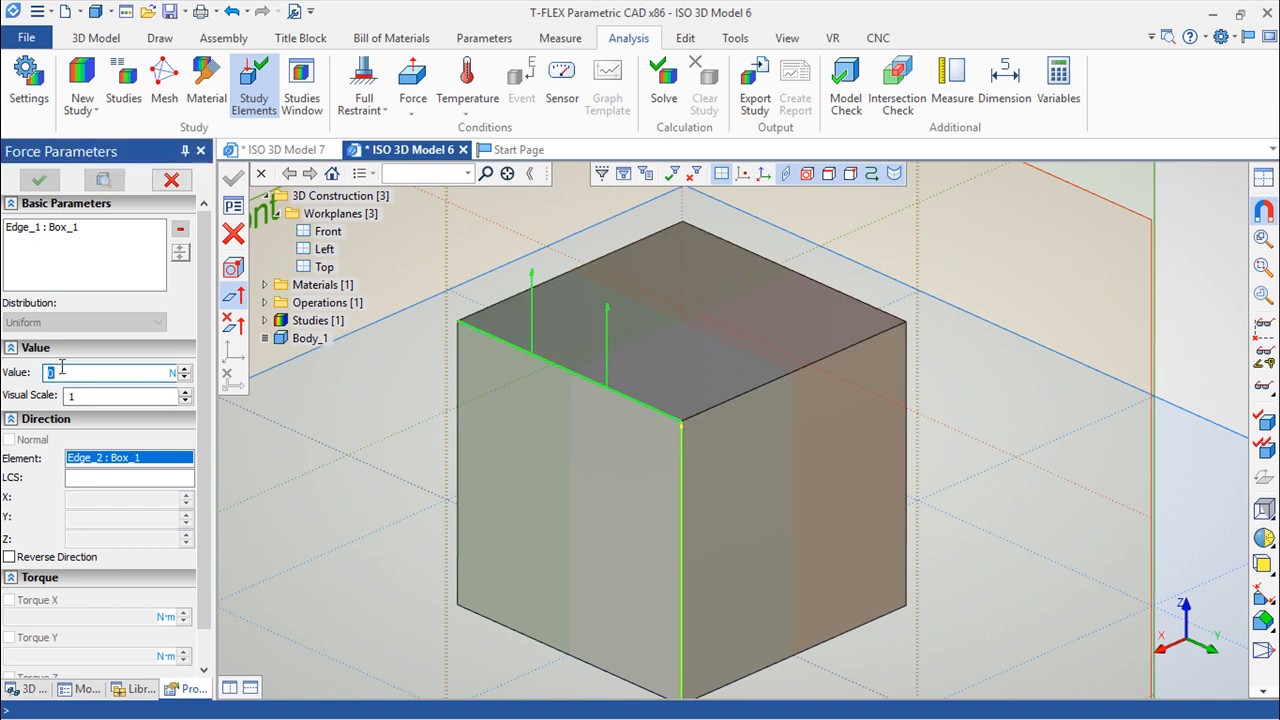
type("100")
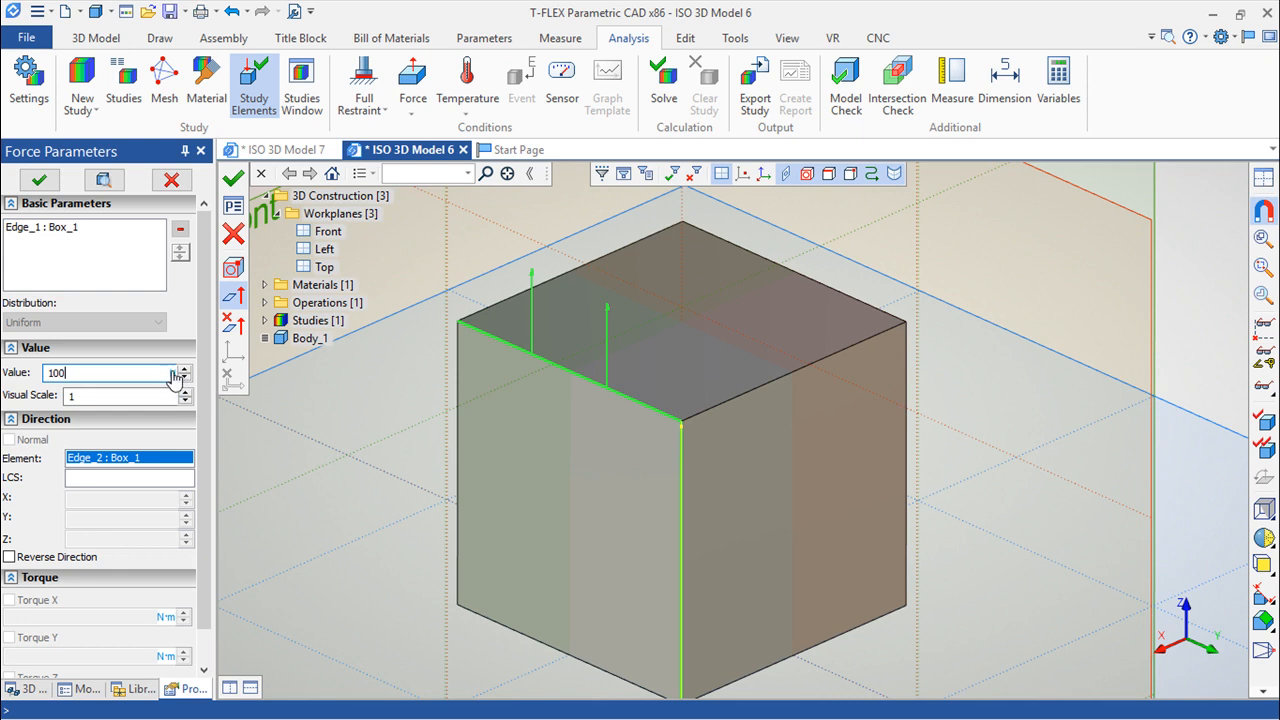
left_click(174, 375)
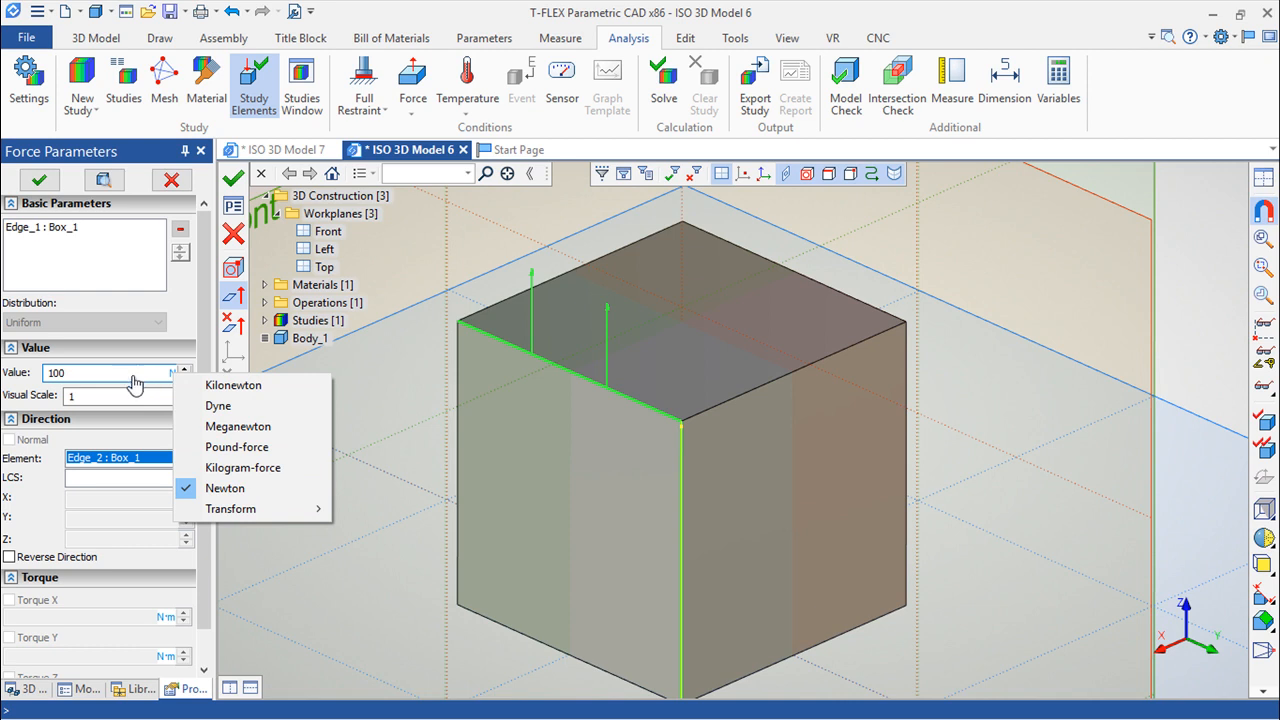
left_click(237, 490)
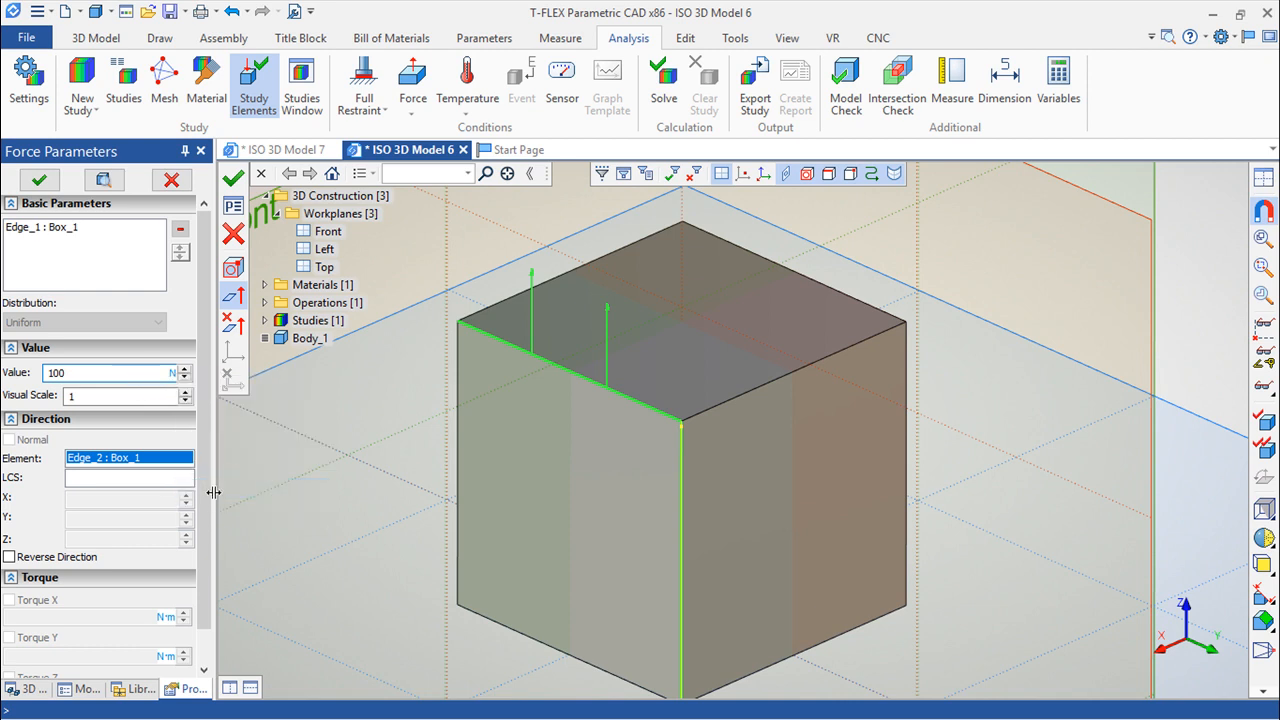
Set the visual scale of the edge force's arrows to 2
double_click(91, 396)
type("2")
key("Return")
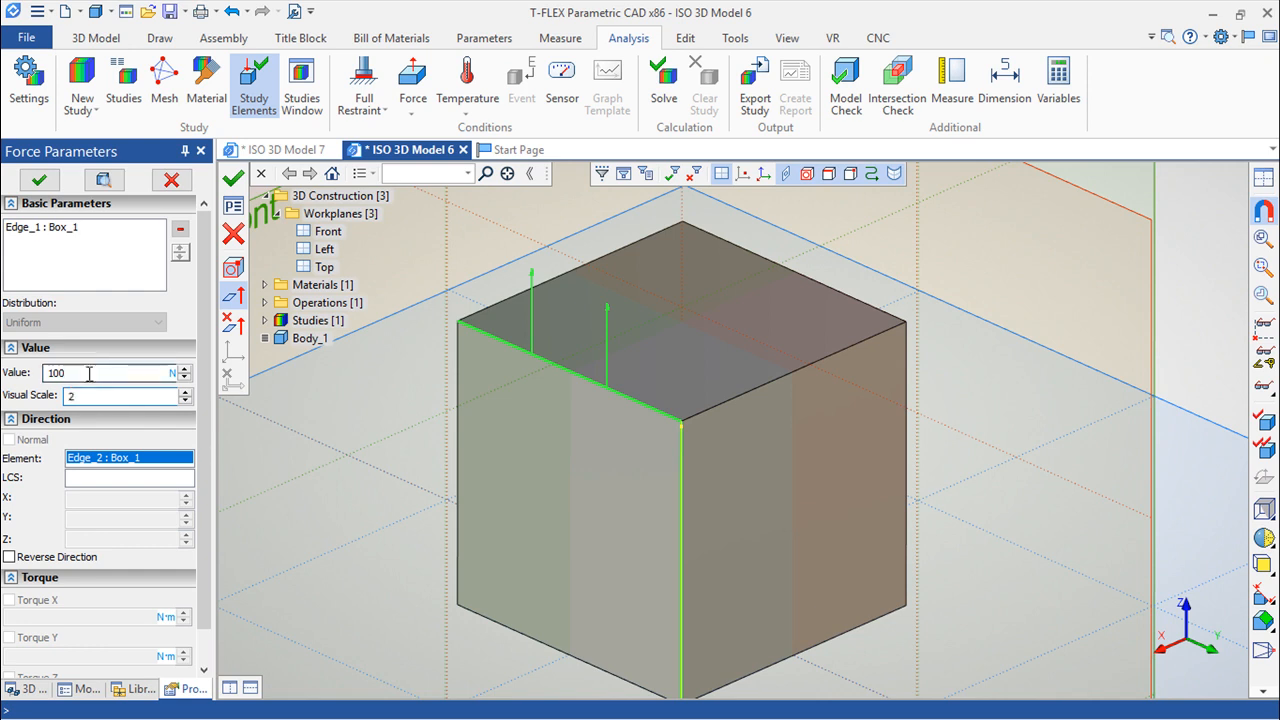
Set the edge force's visual scale to 1 and create the force
double_click(75, 396)
type("1")
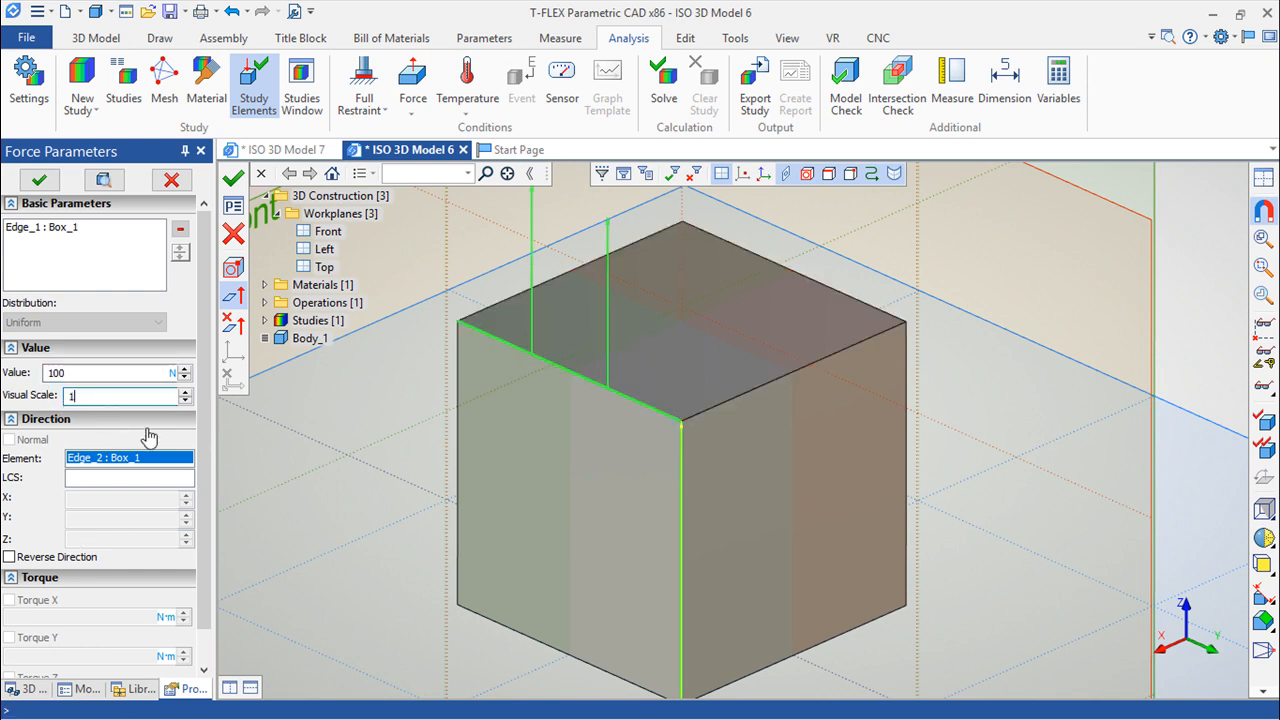
left_click(104, 376)
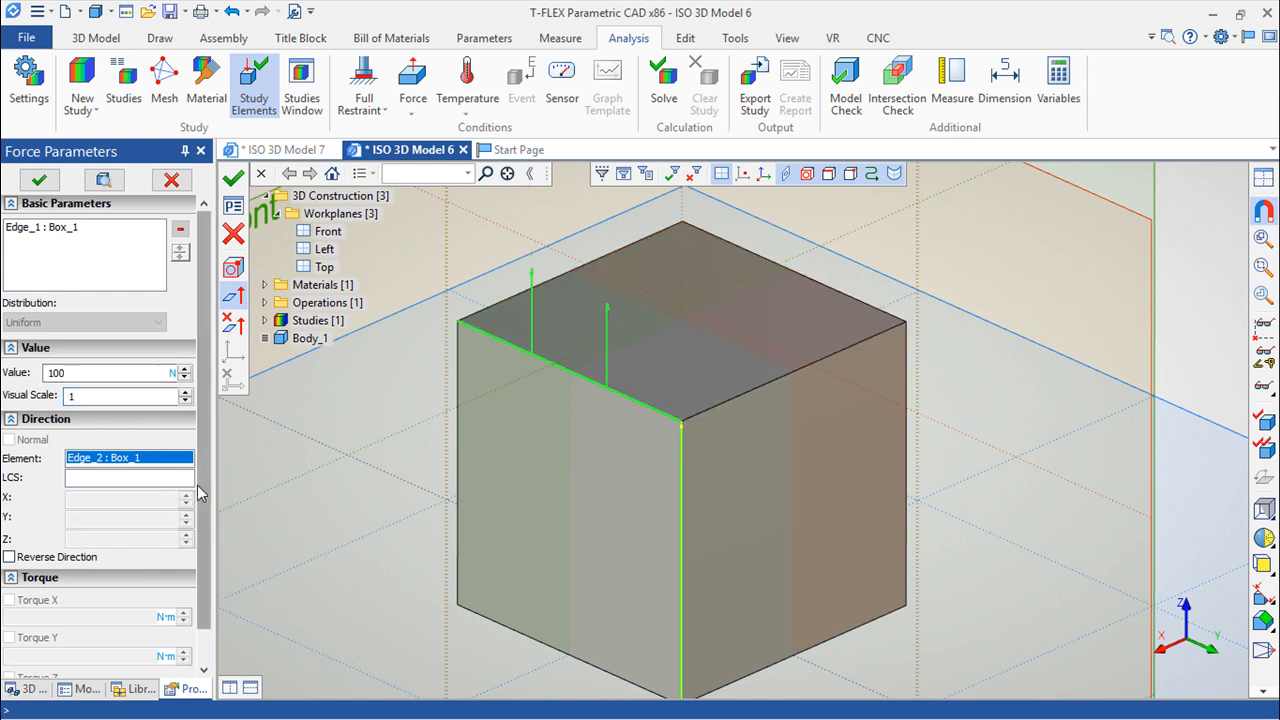
scroll(197, 490, "down", 1)
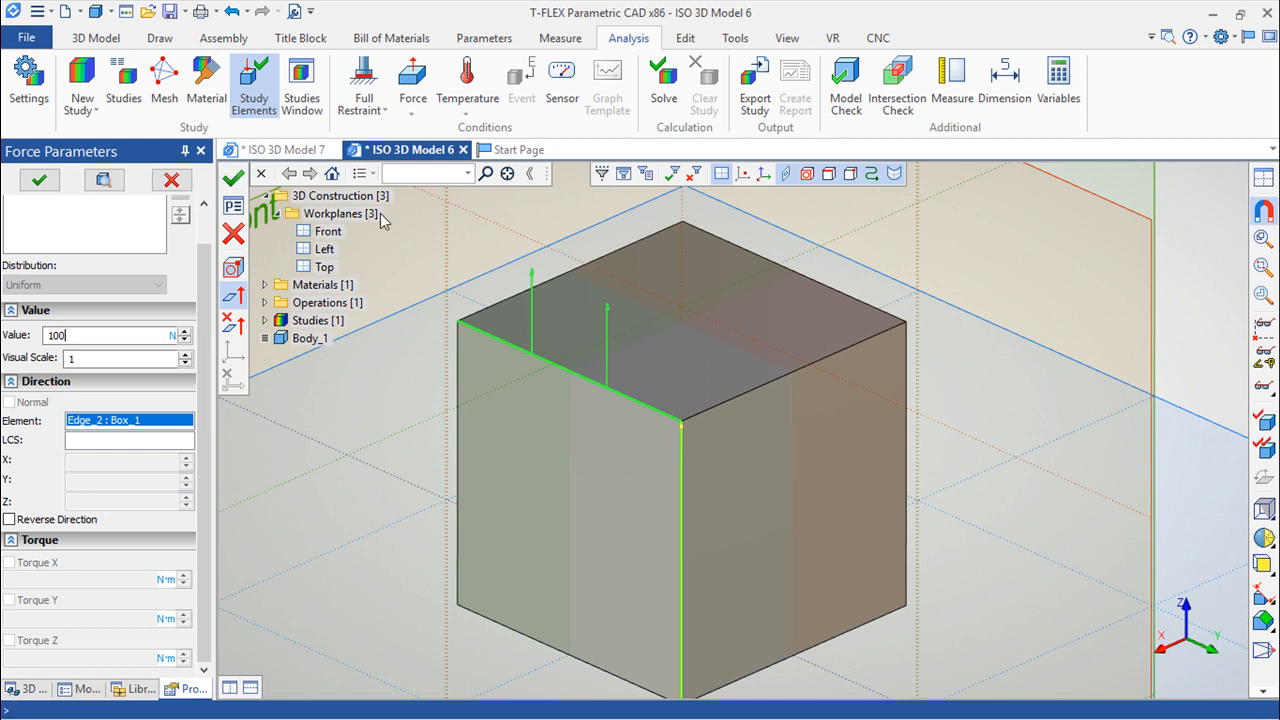
left_click(233, 178)
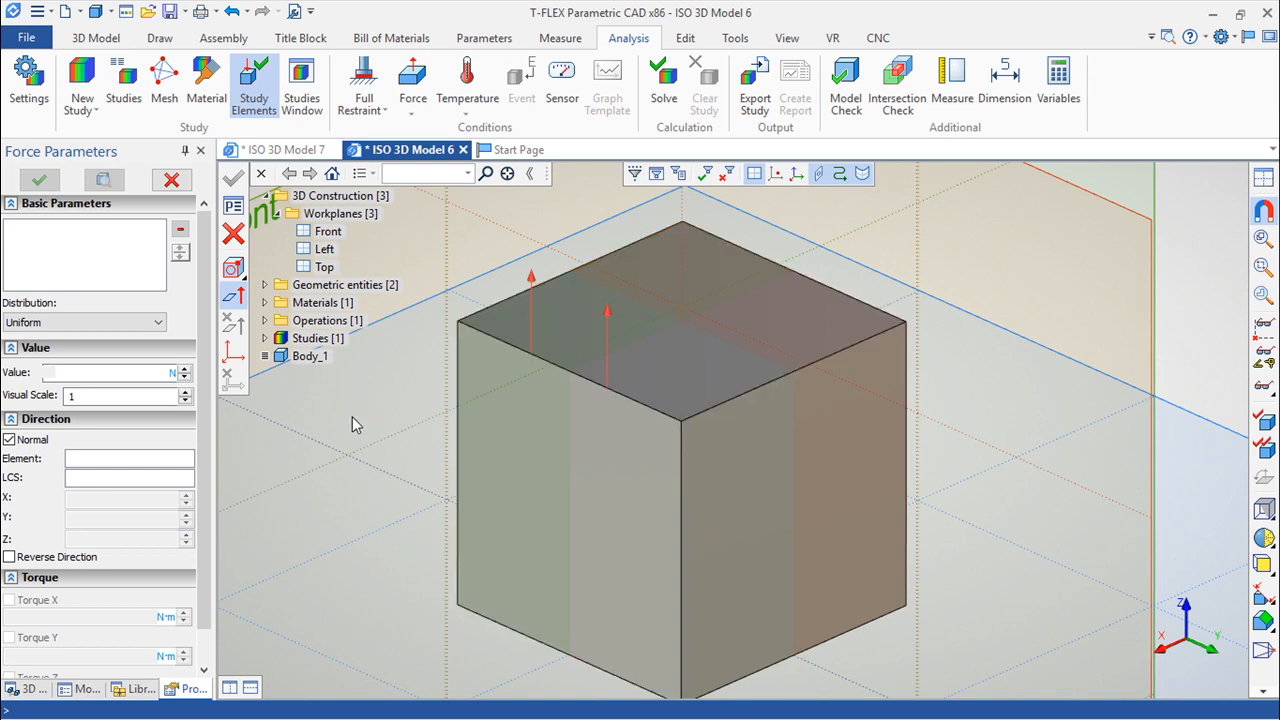
Review the load parameters of the 100 N force under Study_1 and close them without changes
left_click(266, 339)
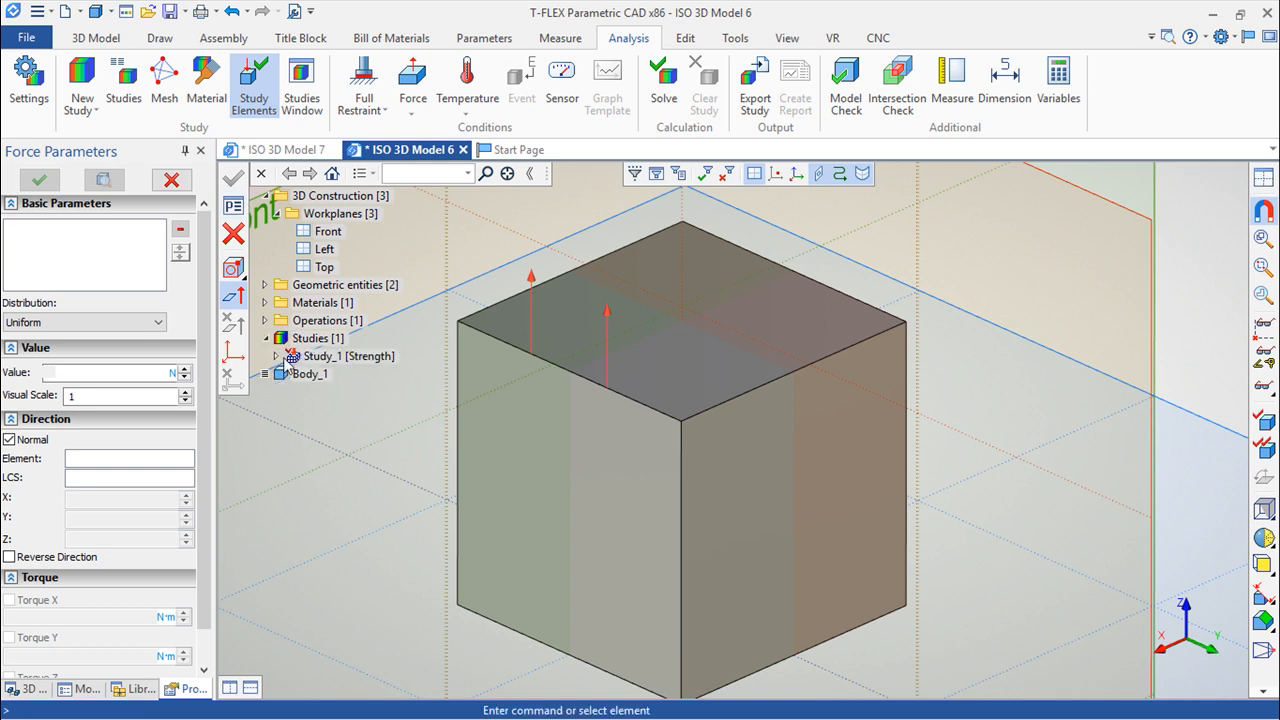
left_click(278, 358)
left_click(287, 392)
double_click(348, 410)
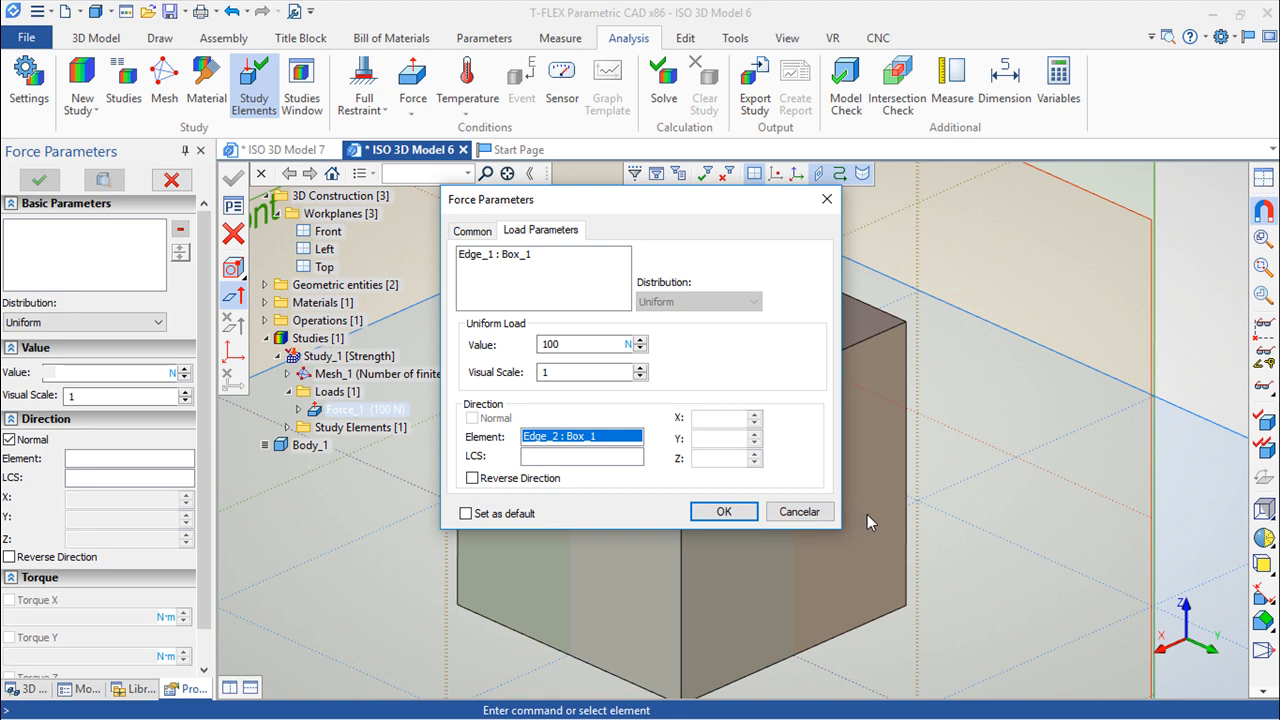
left_click(799, 511)
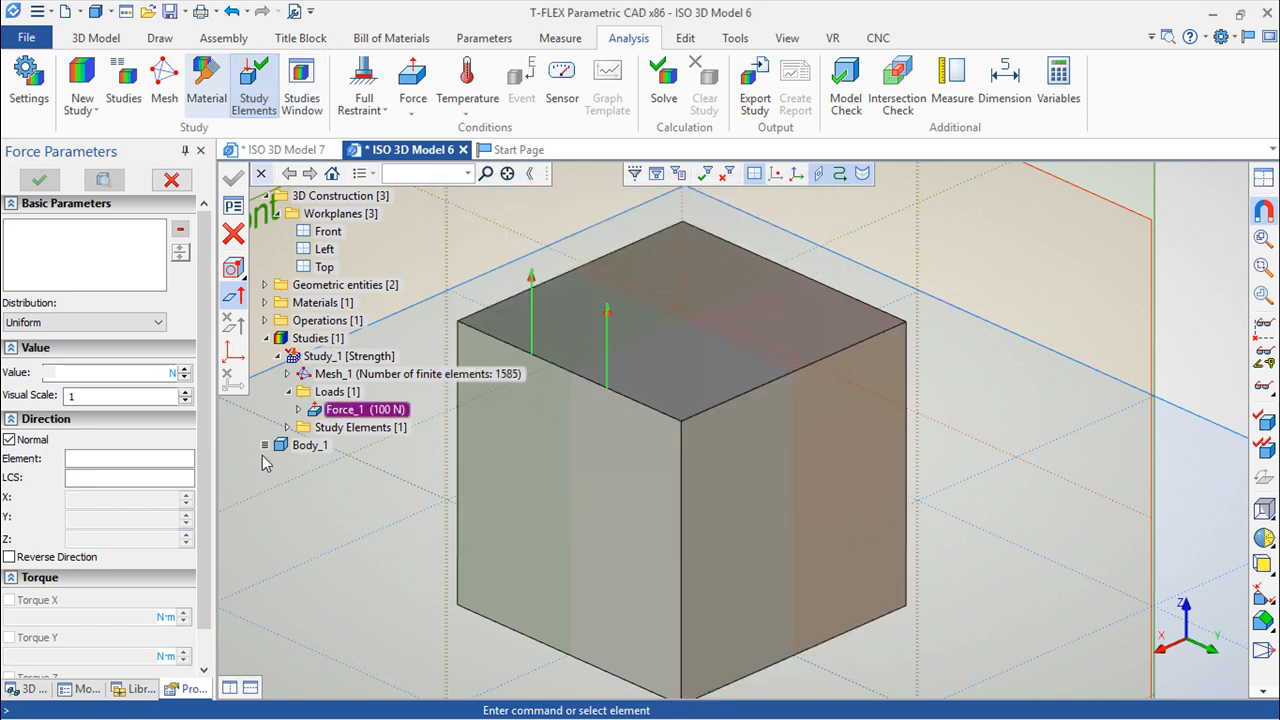
Start a second force with Nonuniform distribution on the box's Y-facing side face
left_click(410, 85)
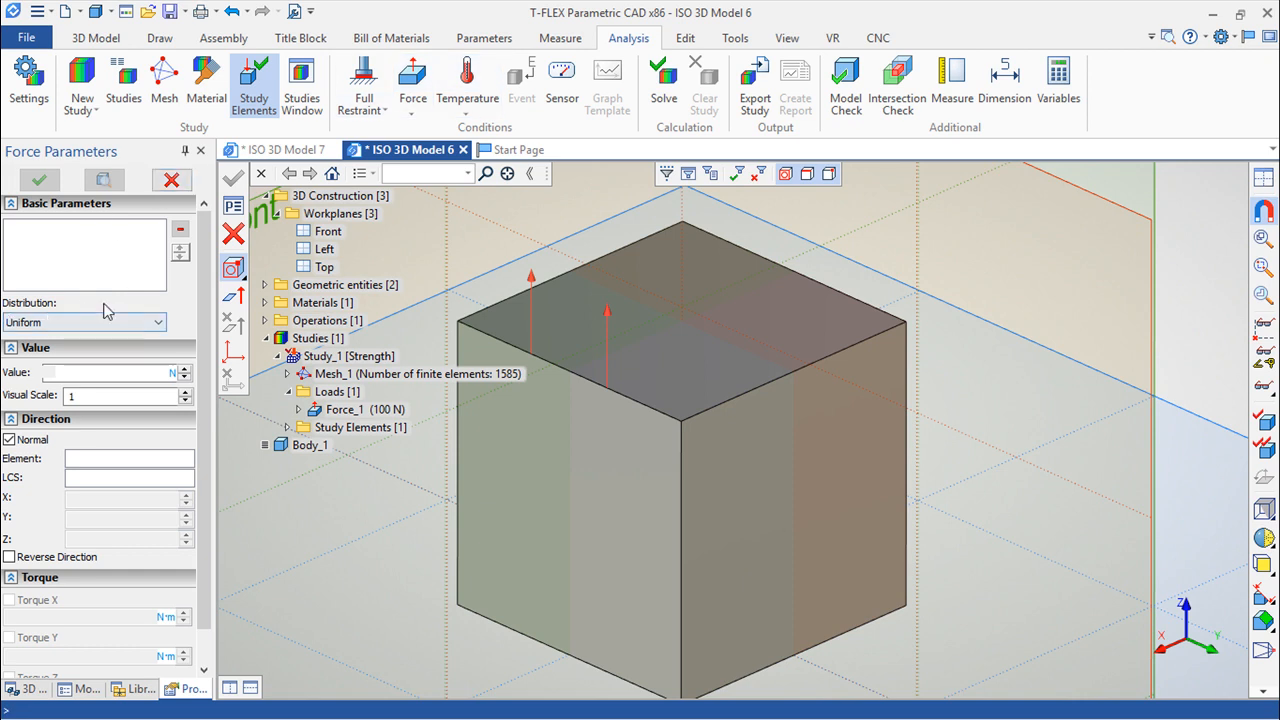
left_click(157, 322)
left_click(80, 354)
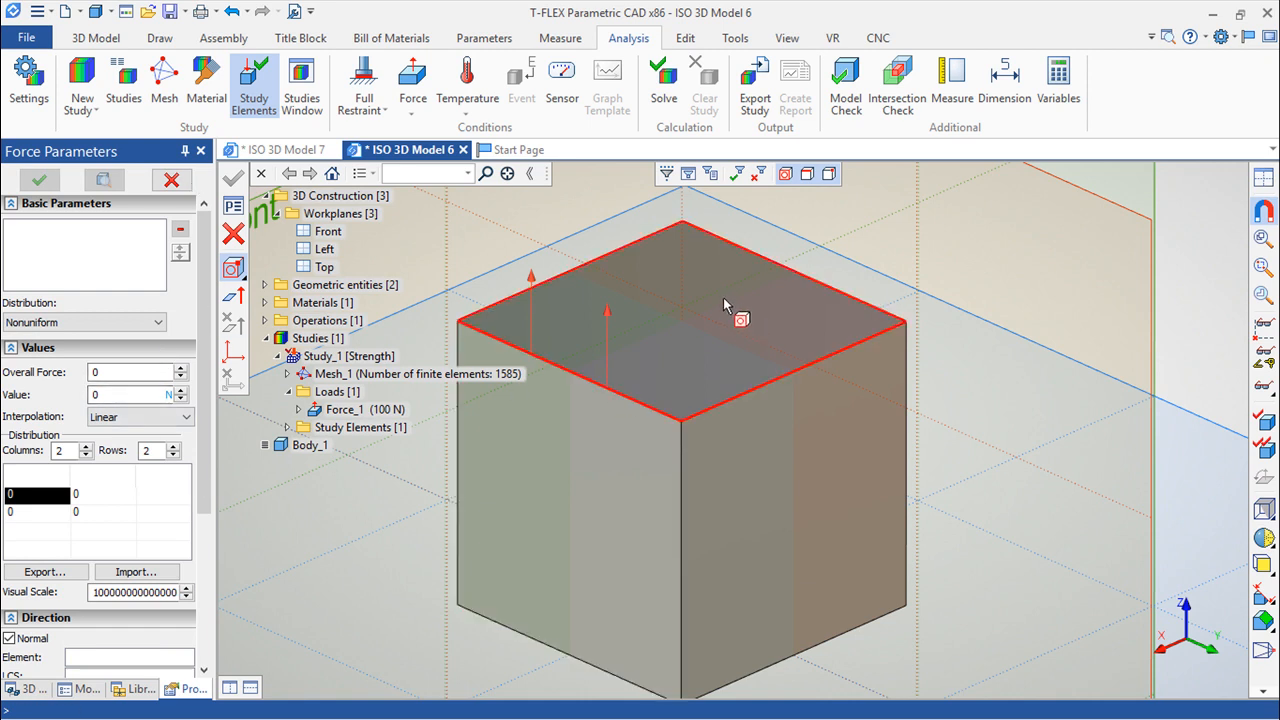
left_click(792, 467)
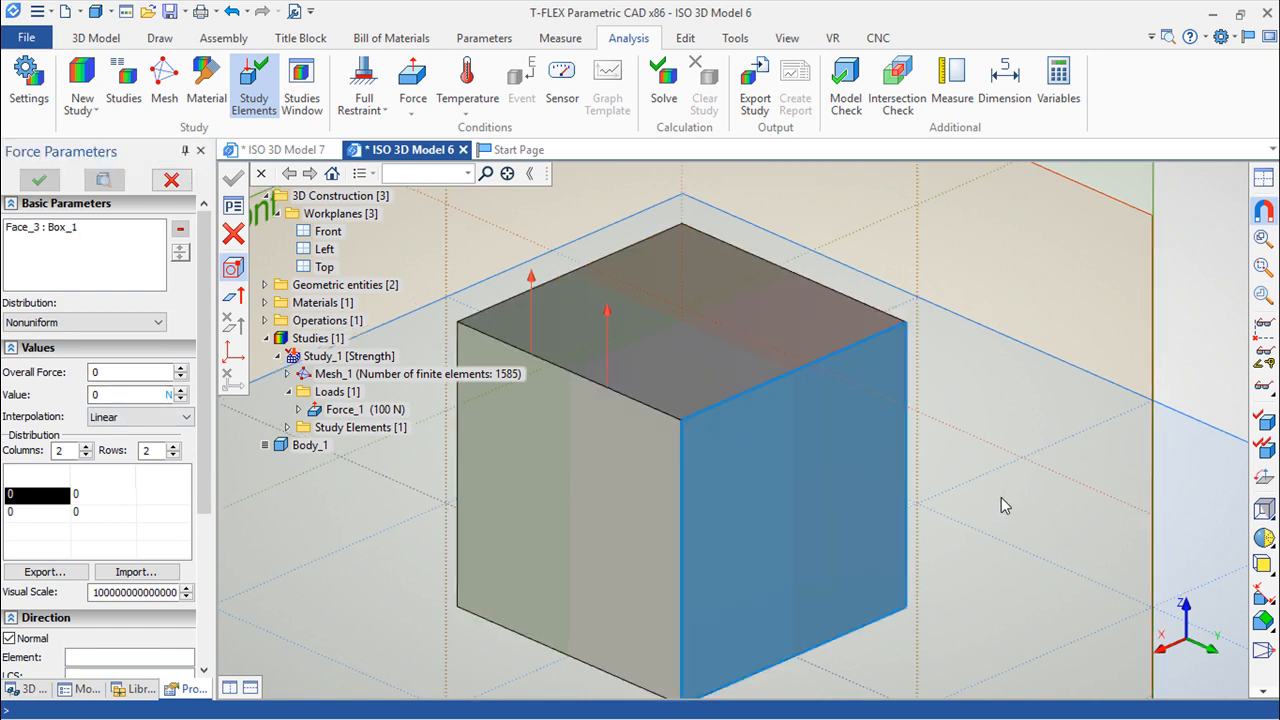
Set the first cell of the nonuniform force's distribution table to 100 N
left_click(120, 395)
type("100")
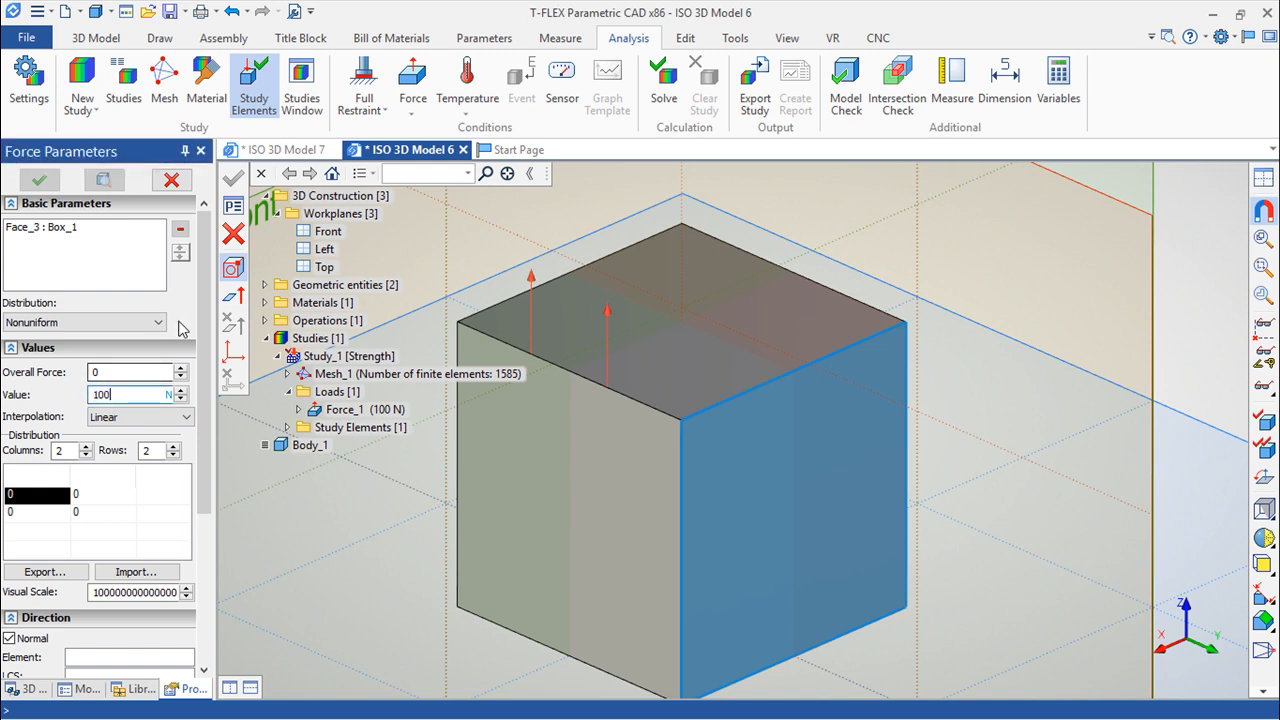
left_click(130, 372)
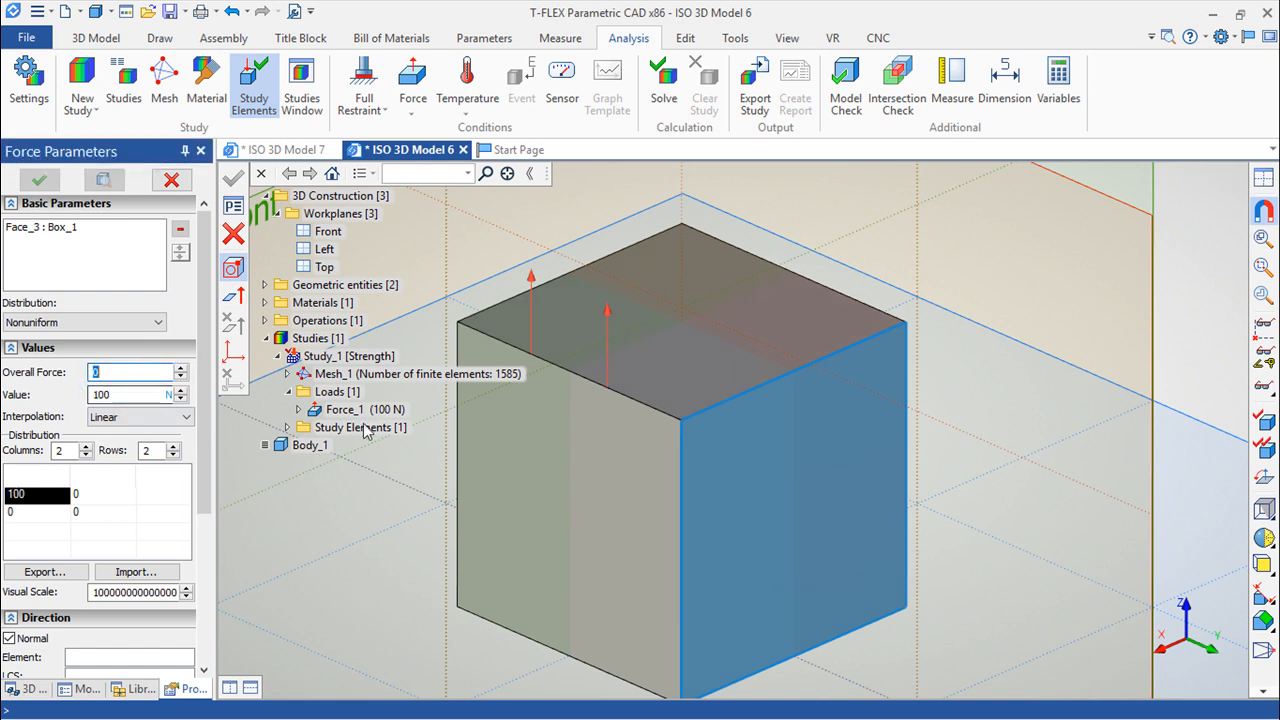
Direct the nonuniform force along the upper edge of the X-facing side and set its distribution to 3 columns and 3 rows
left_click(240, 310)
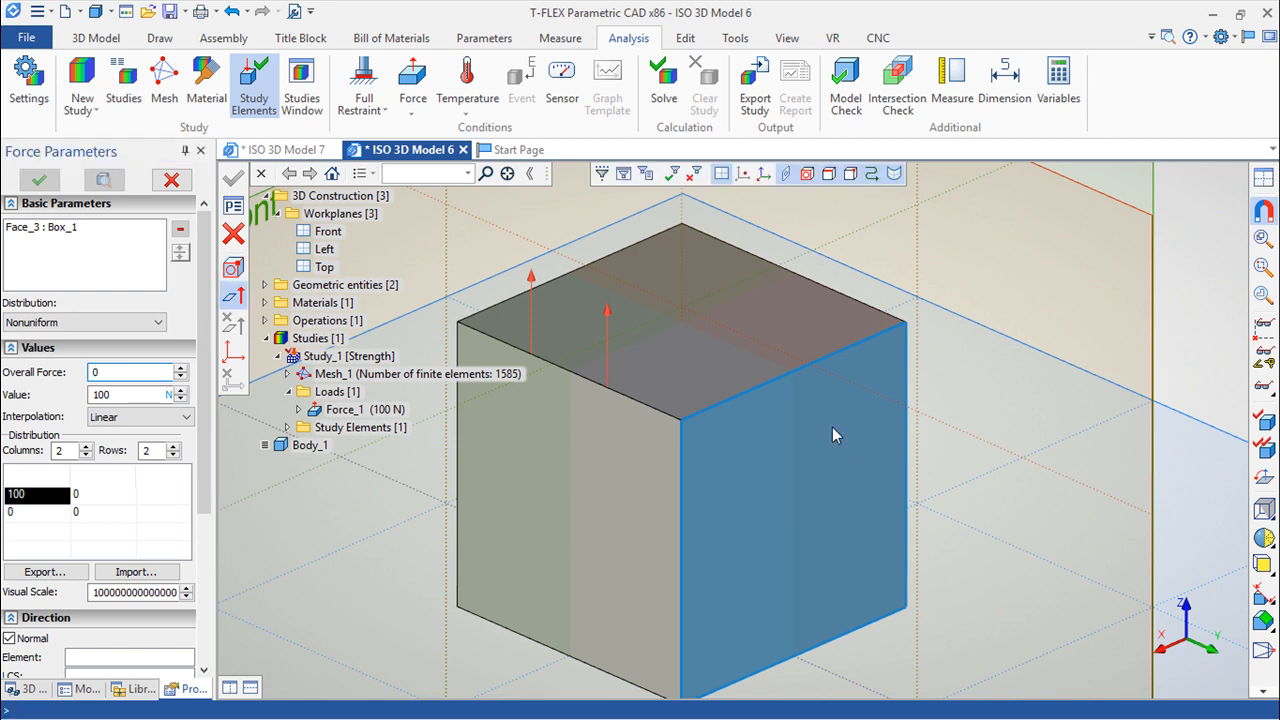
left_click(660, 411)
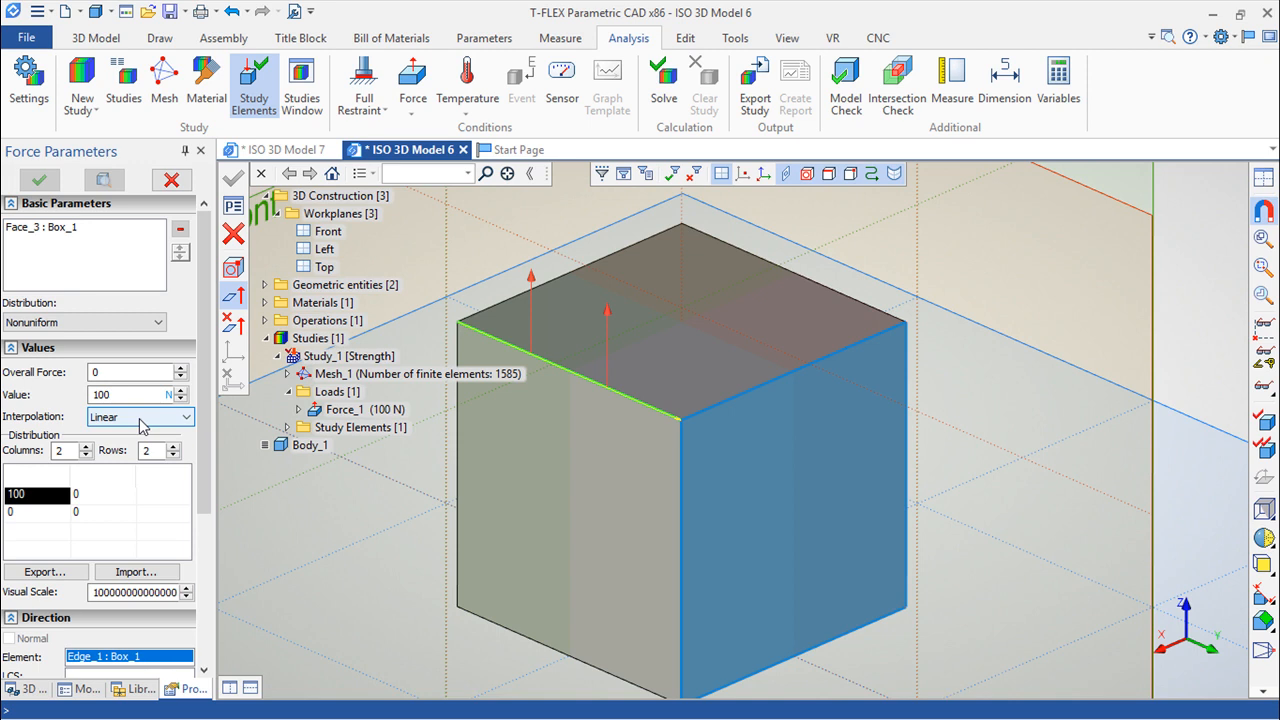
left_click(86, 446)
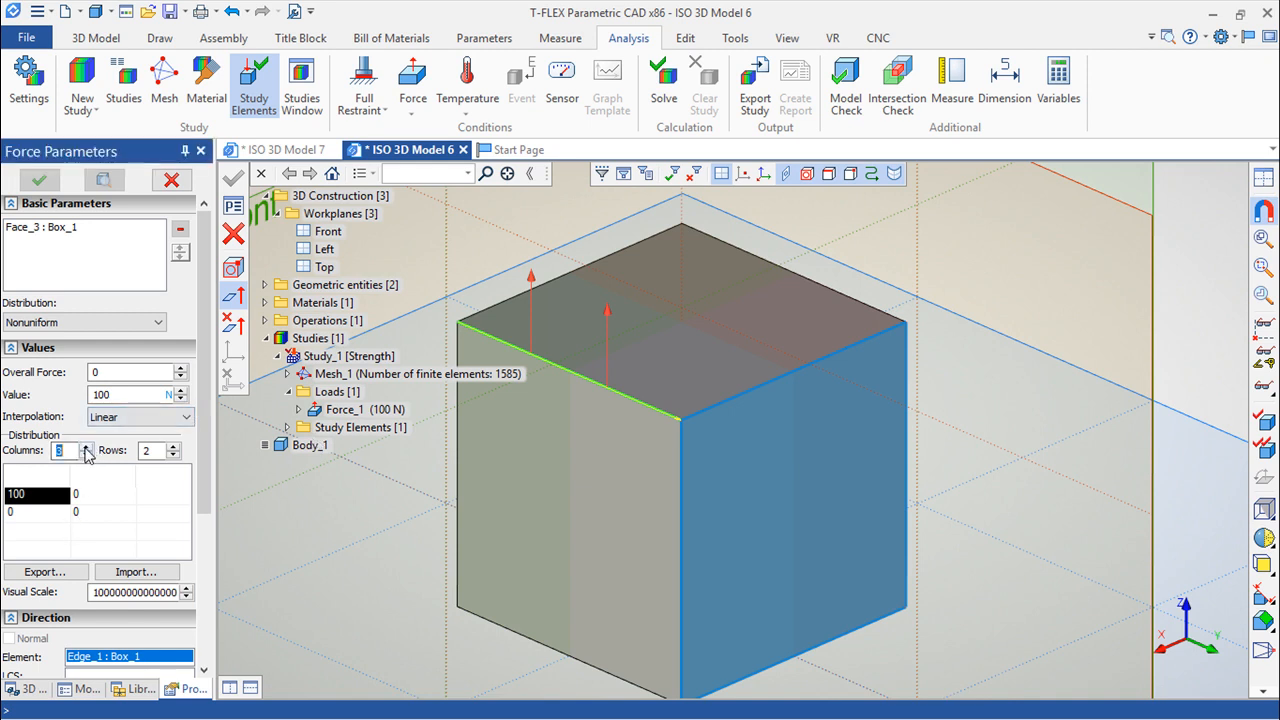
left_click(174, 446)
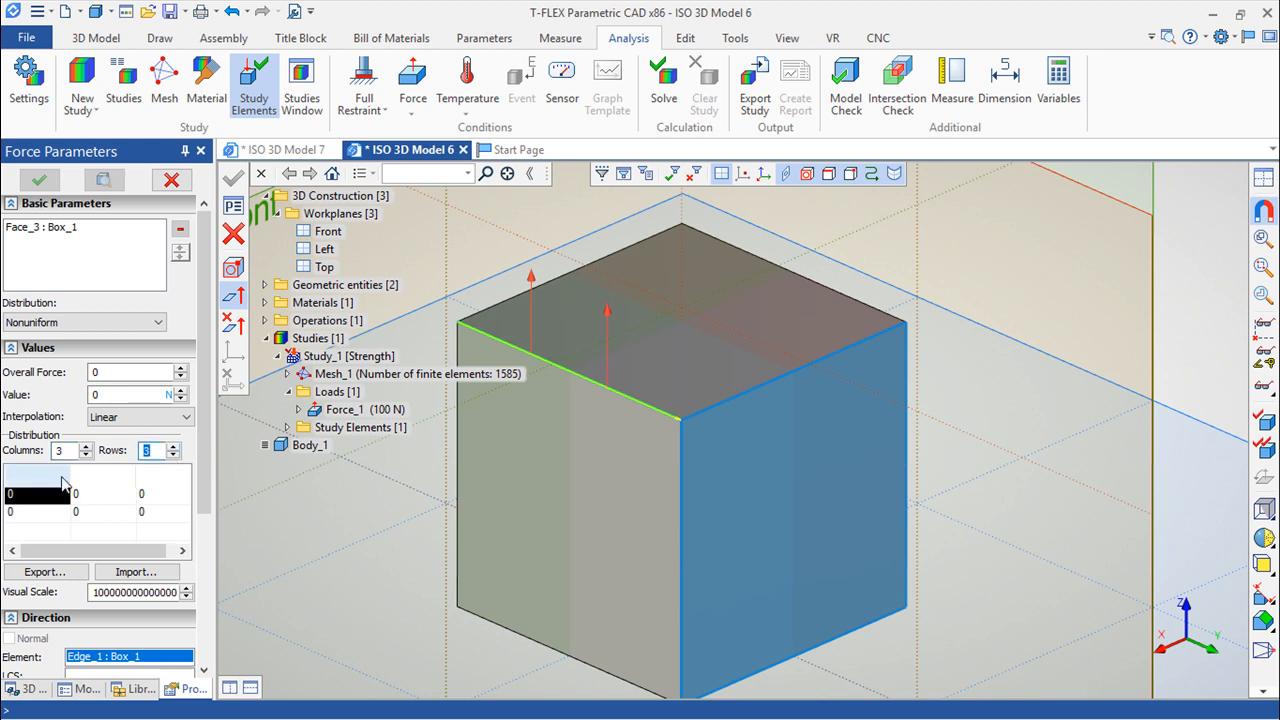
Set the diagonal cells of the nonuniform force's 3×3 distribution table to 10, 10 and 5 N
left_click(116, 393)
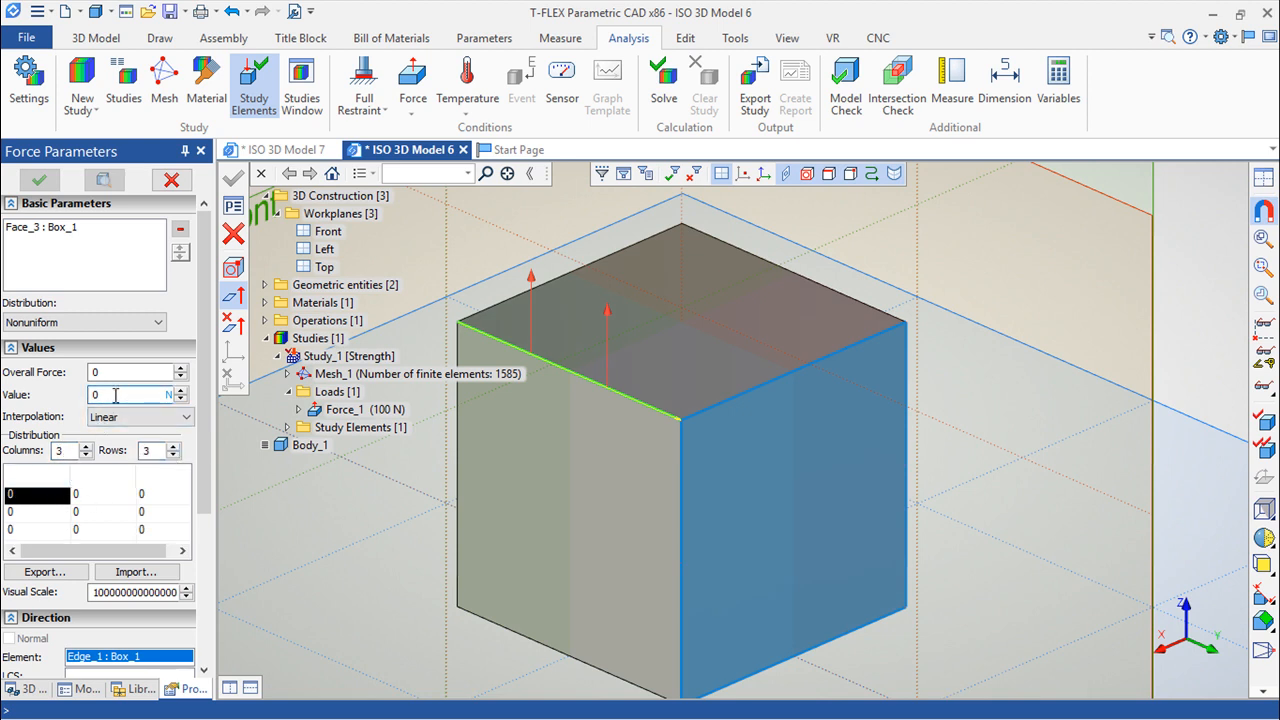
left_click_drag(112, 394, 75, 394)
left_click(100, 513)
left_click(27, 497)
type("1")
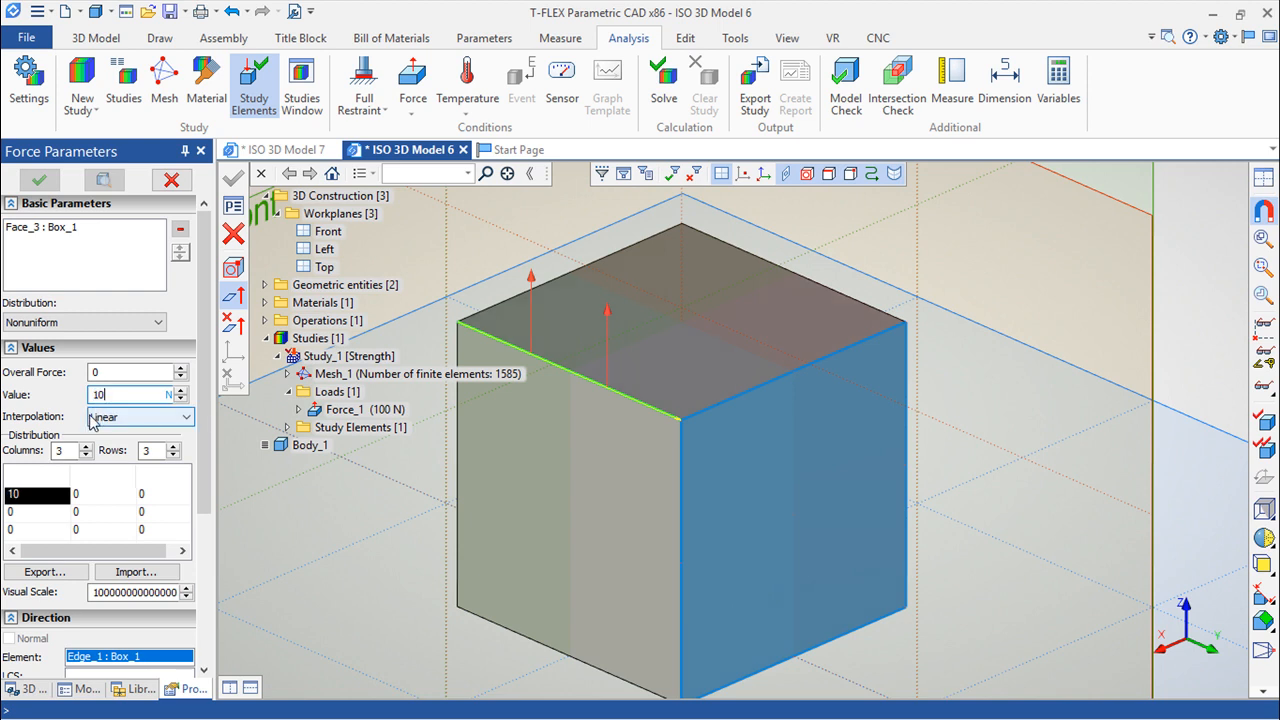
left_click(105, 514)
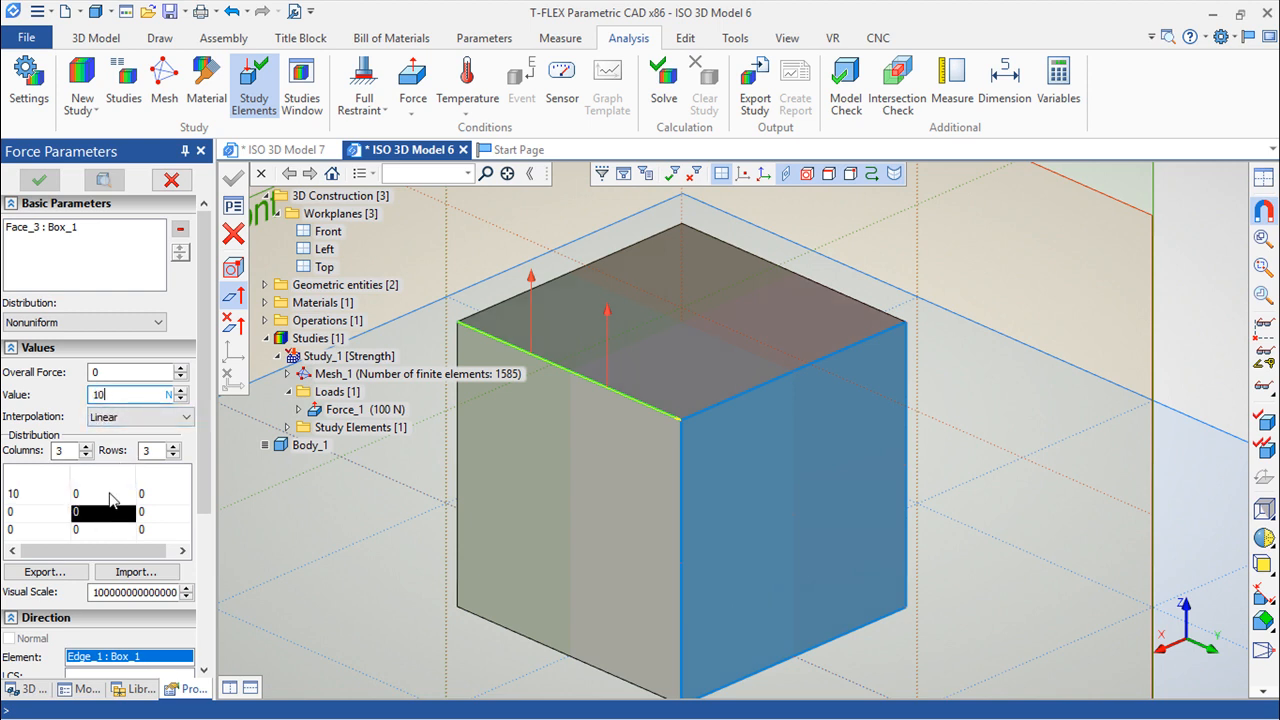
key("Return")
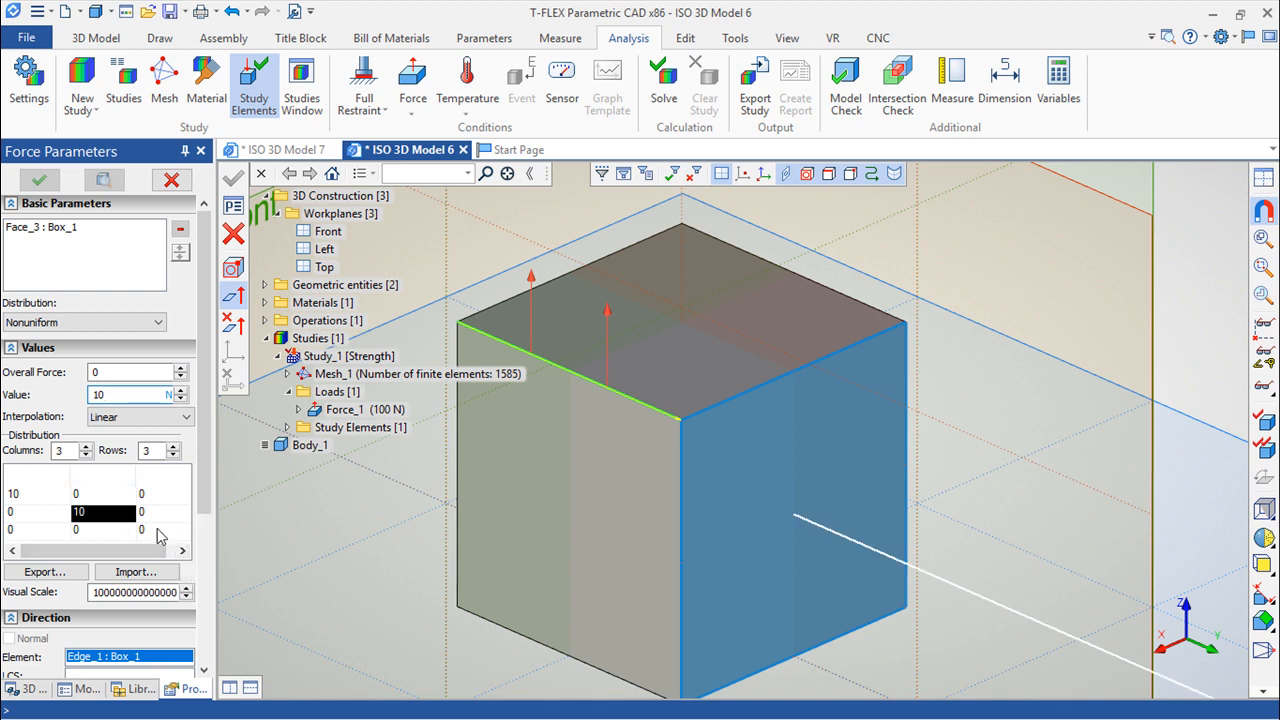
left_click(168, 532)
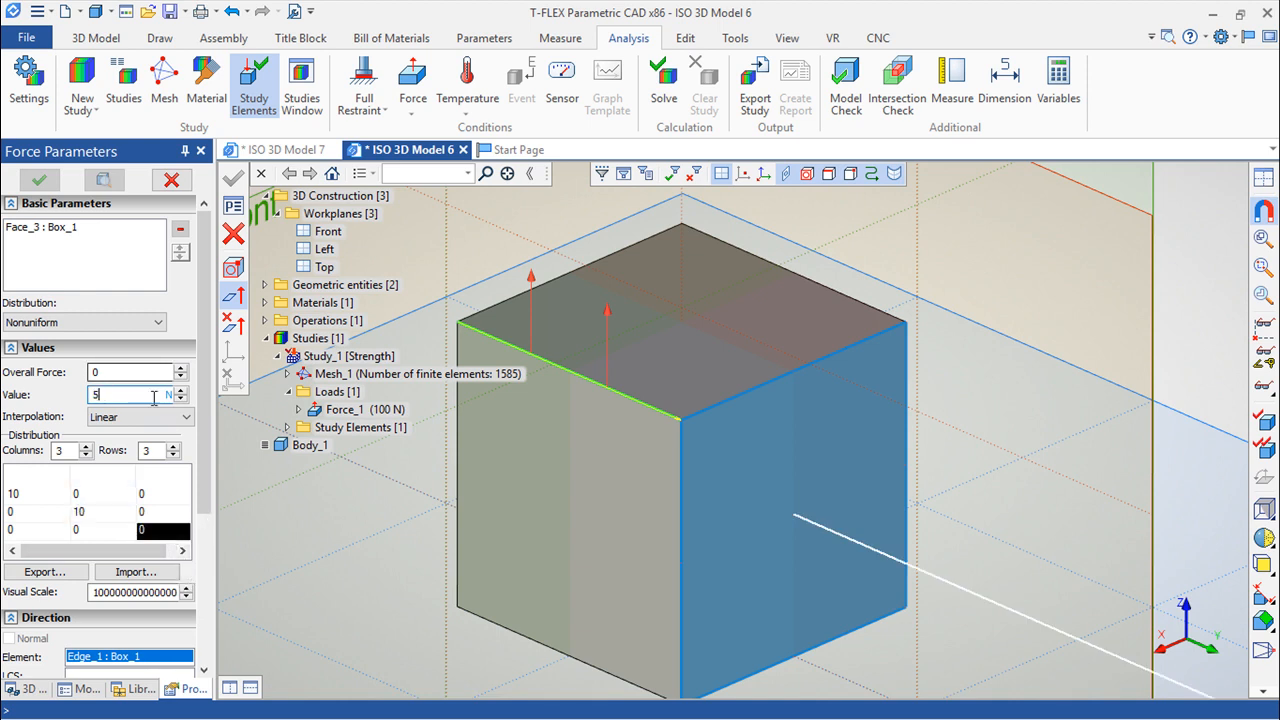
key("Return")
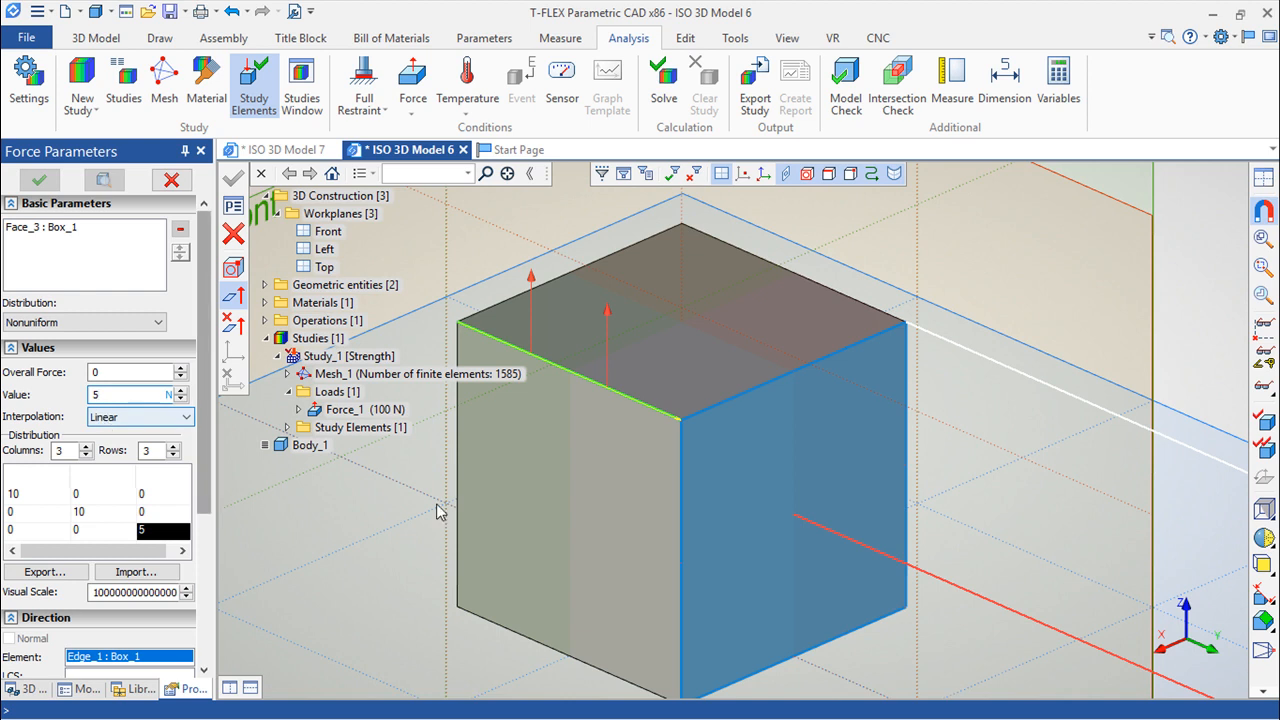
Examine the length and placement of the nonuniform force's arrows around the box
scroll(614, 481, "down", 3)
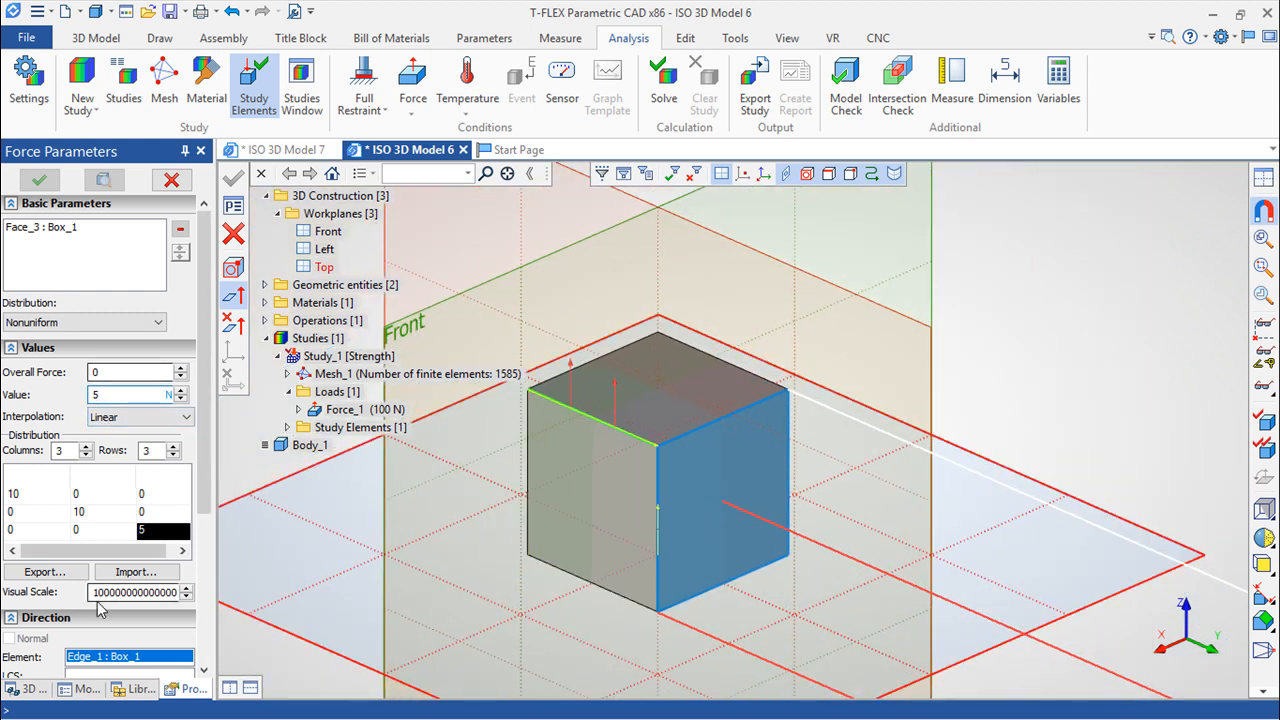
left_click(108, 372)
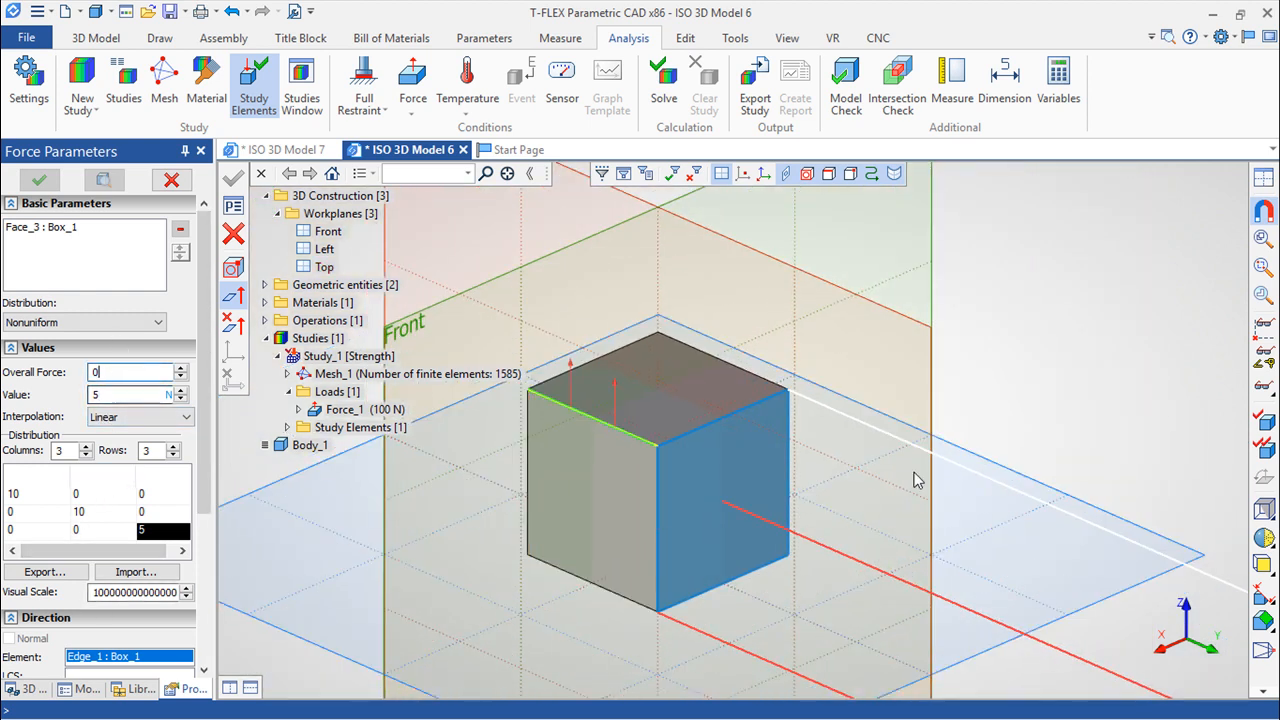
scroll(812, 485, "down", 4)
left_click_drag(855, 488, 639, 547)
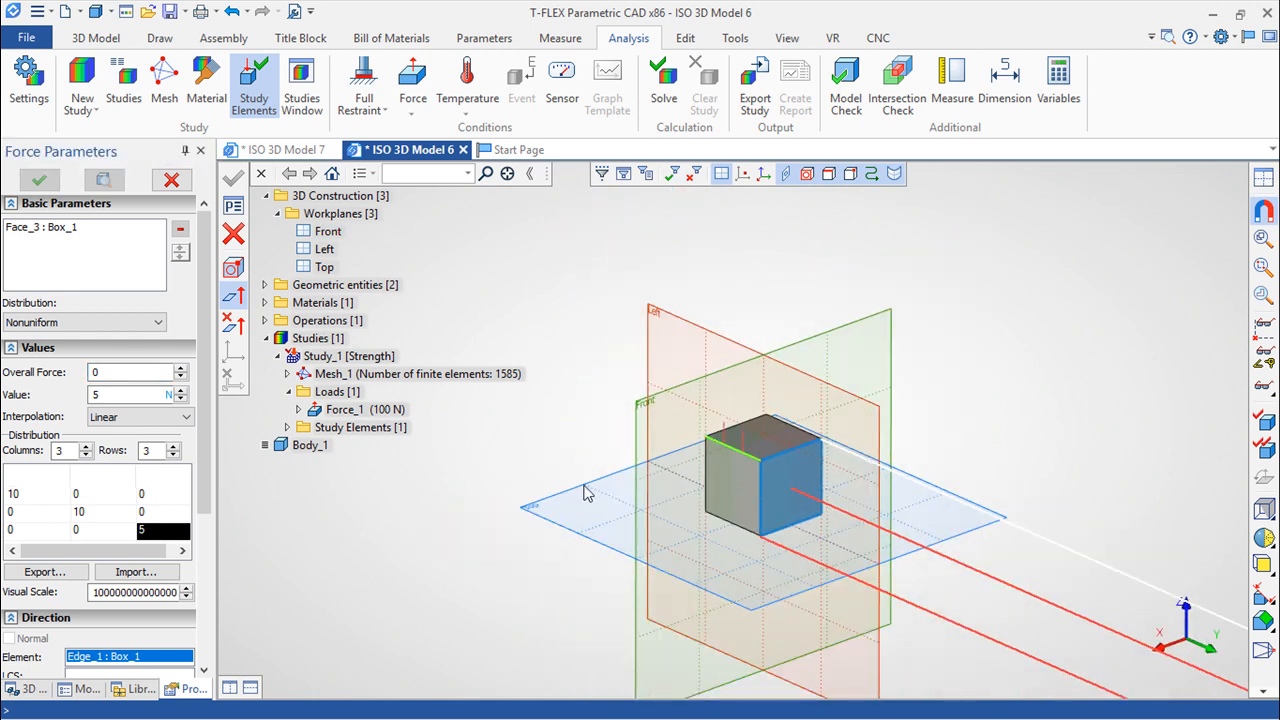
scroll(600, 448, "down", 5)
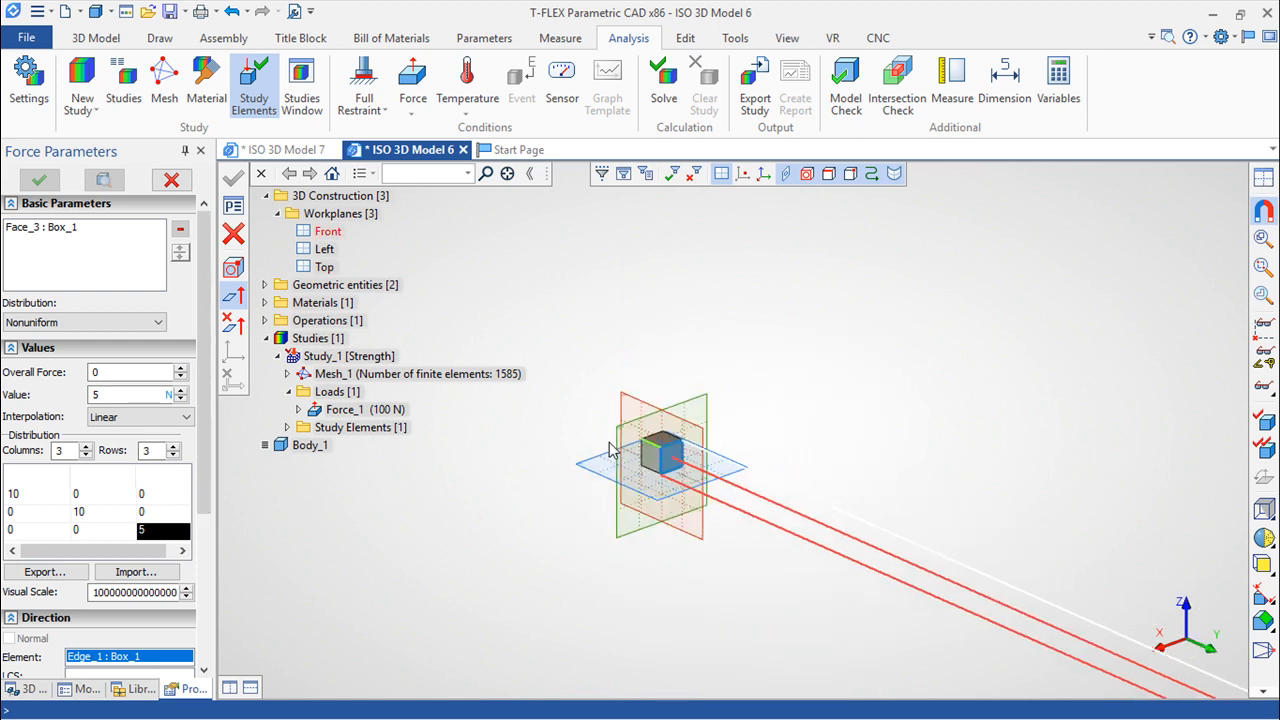
scroll(596, 455, "up", 2)
scroll(596, 455, "up", 5)
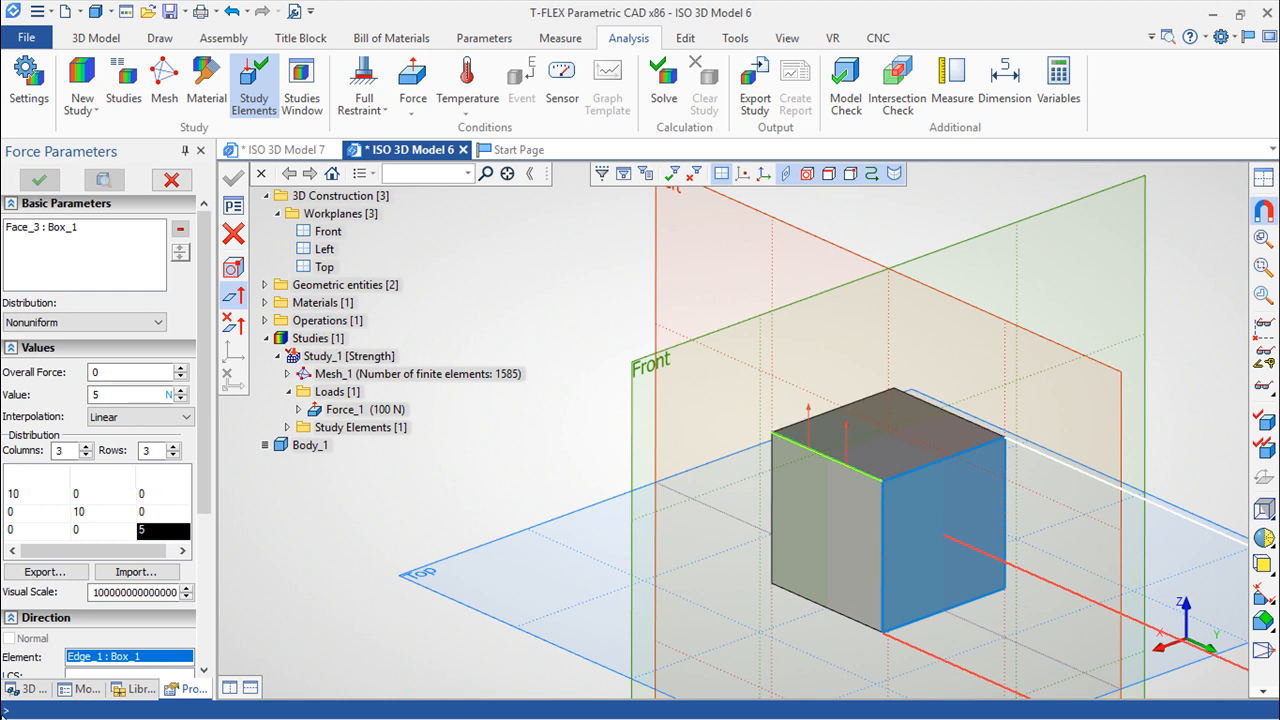
Set the visual scale of the nonuniform force to 1, dismissing the unrelated Windows tips window
left_click_drag(117, 593, 281, 592)
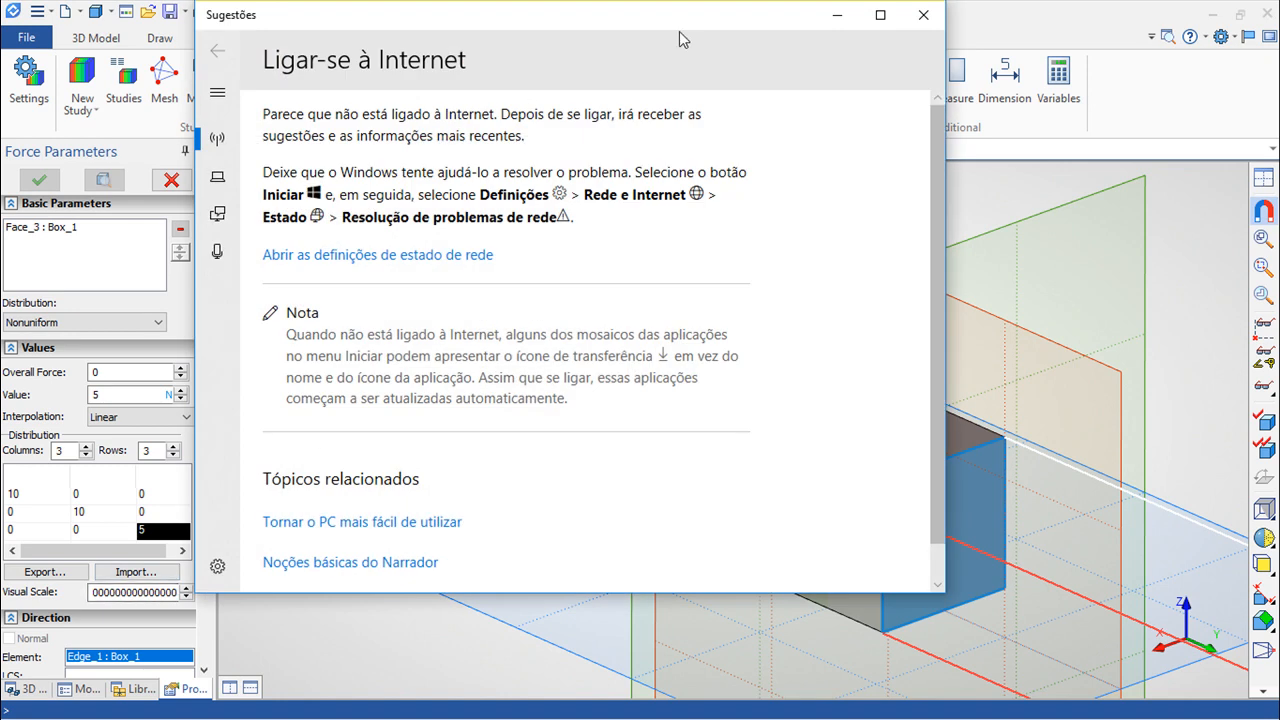
left_click(923, 15)
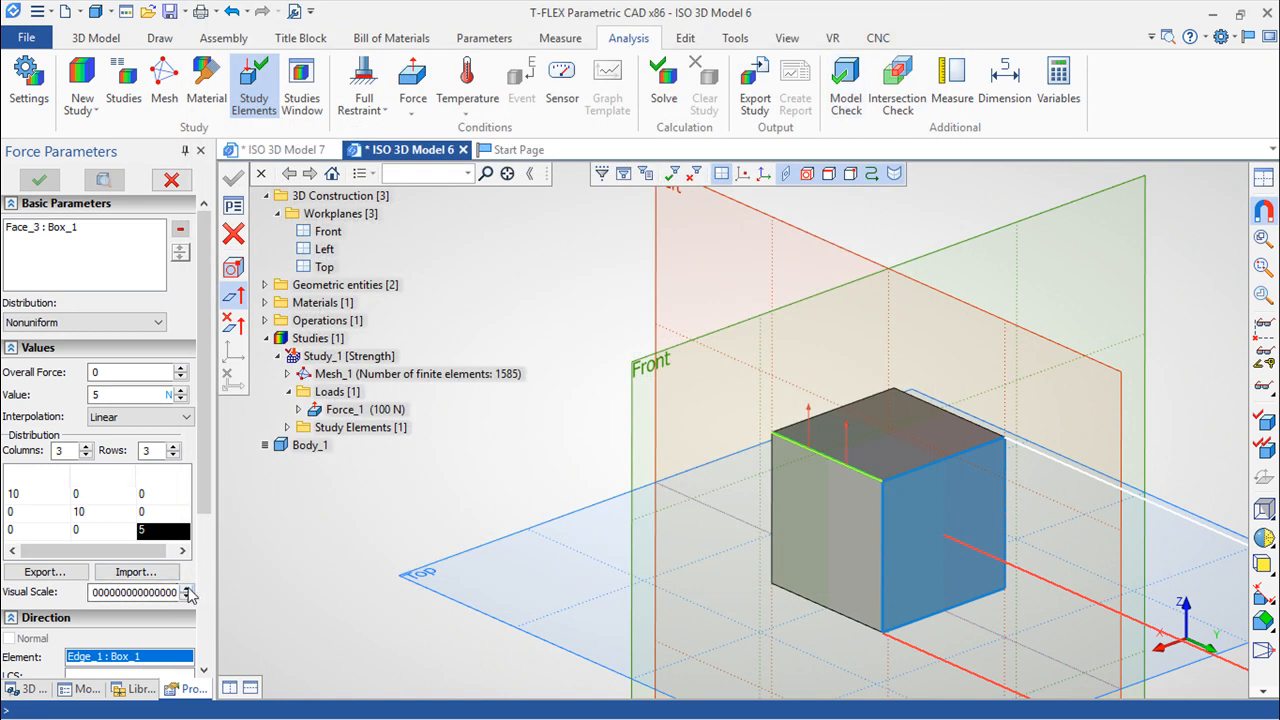
scroll(213, 530, "down", 1)
scroll(213, 530, "down", 2)
scroll(213, 530, "up", 4)
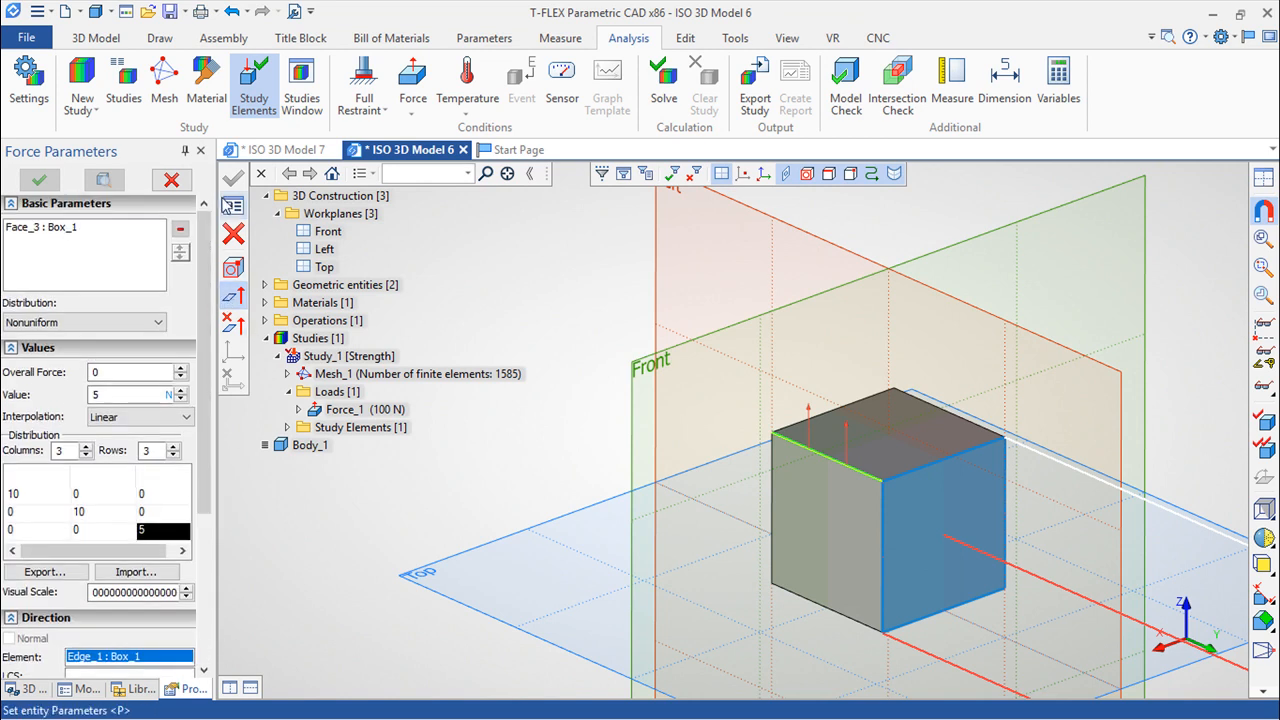
left_click(234, 206)
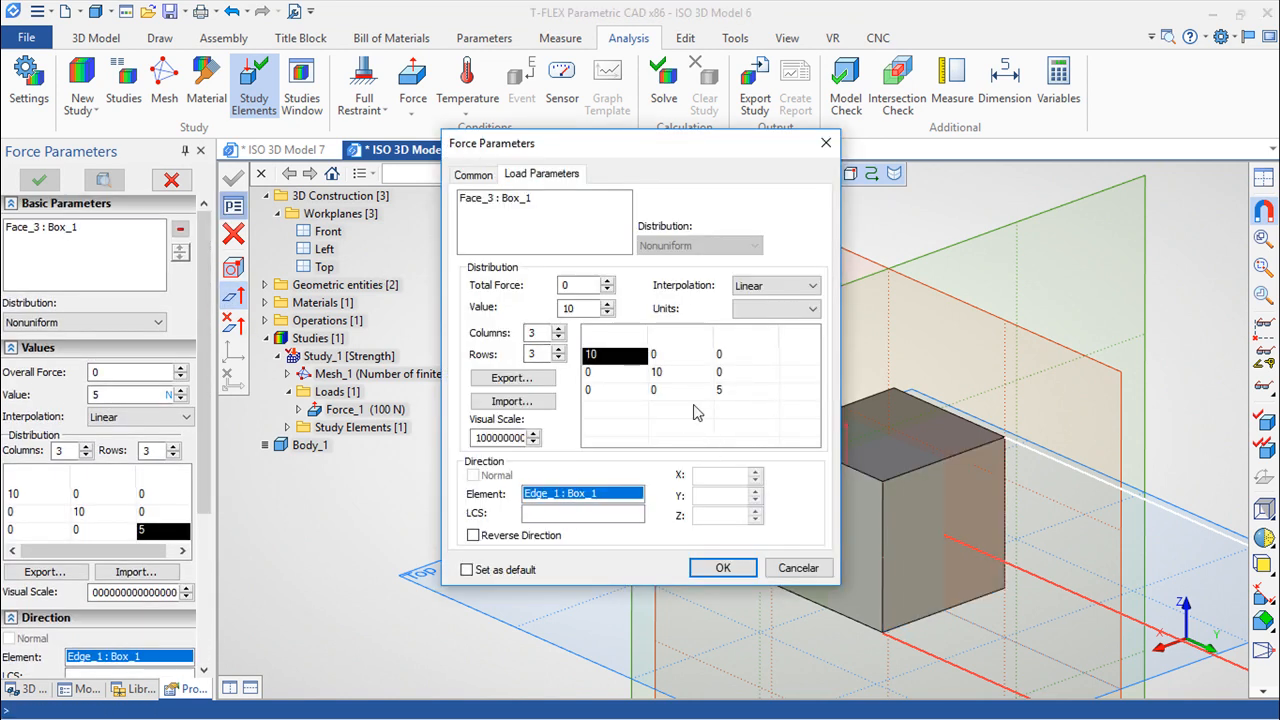
double_click(477, 438)
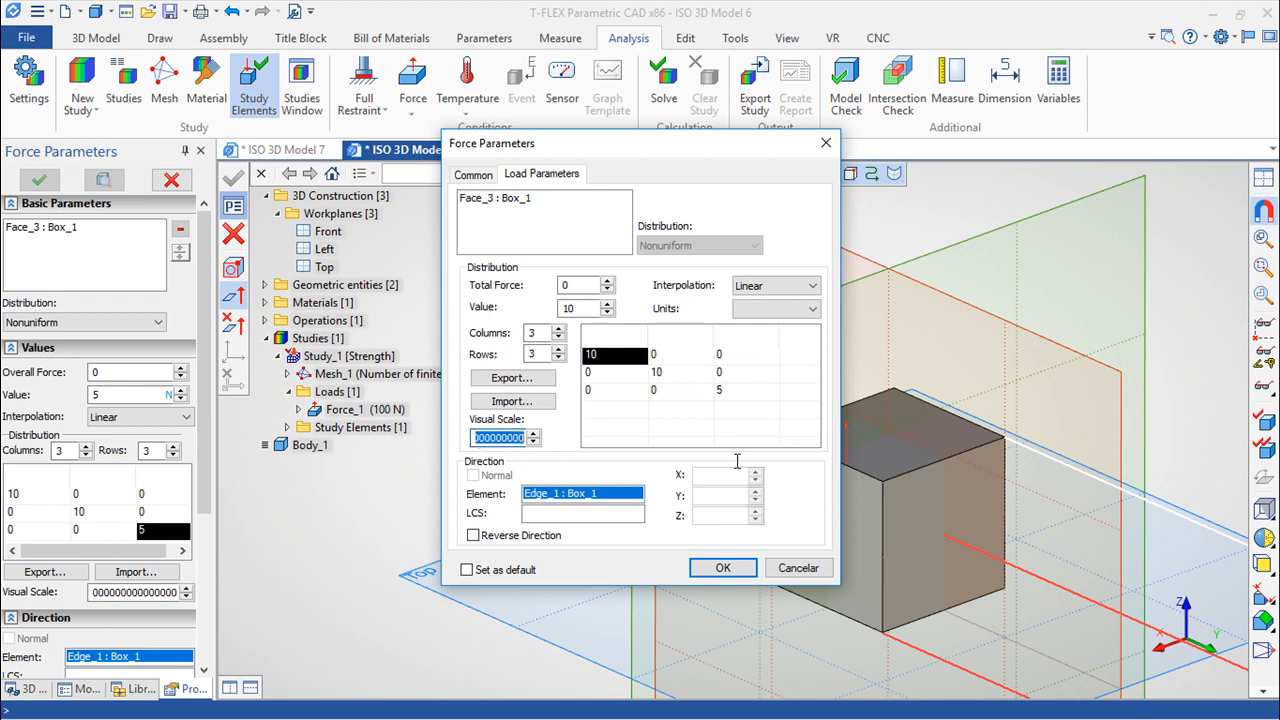
type("1")
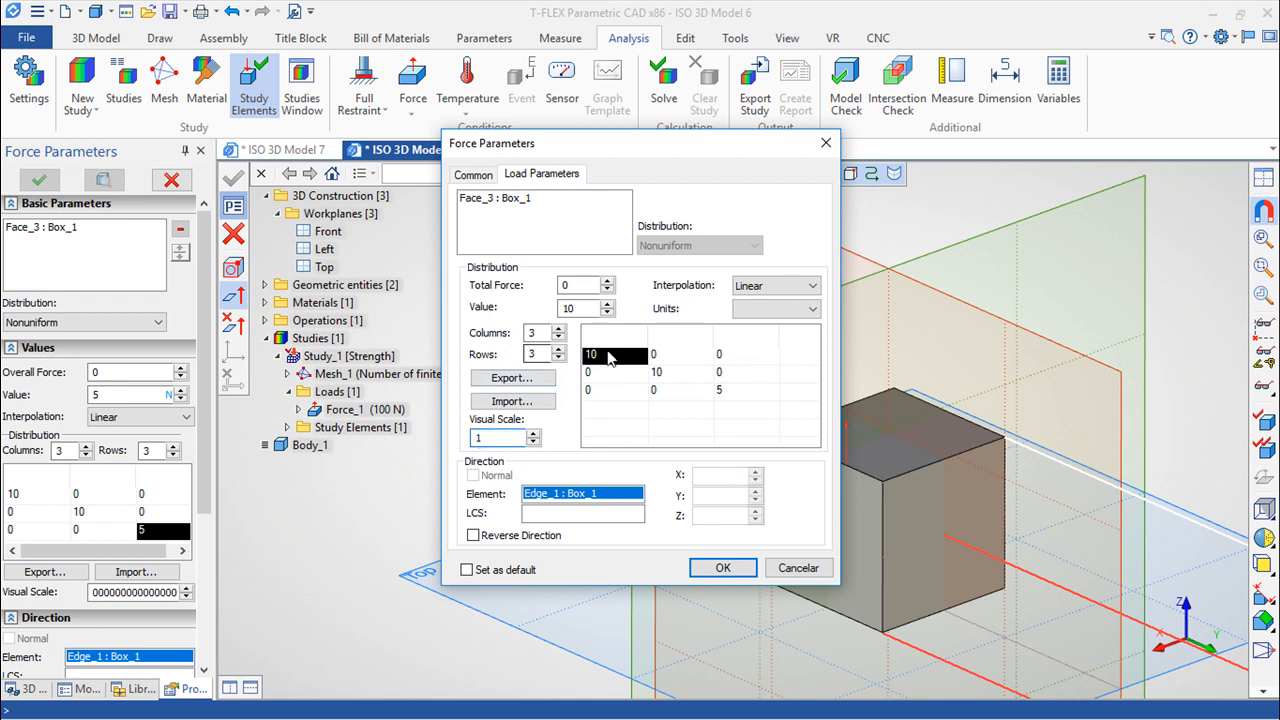
left_click(543, 333)
left_click(722, 567)
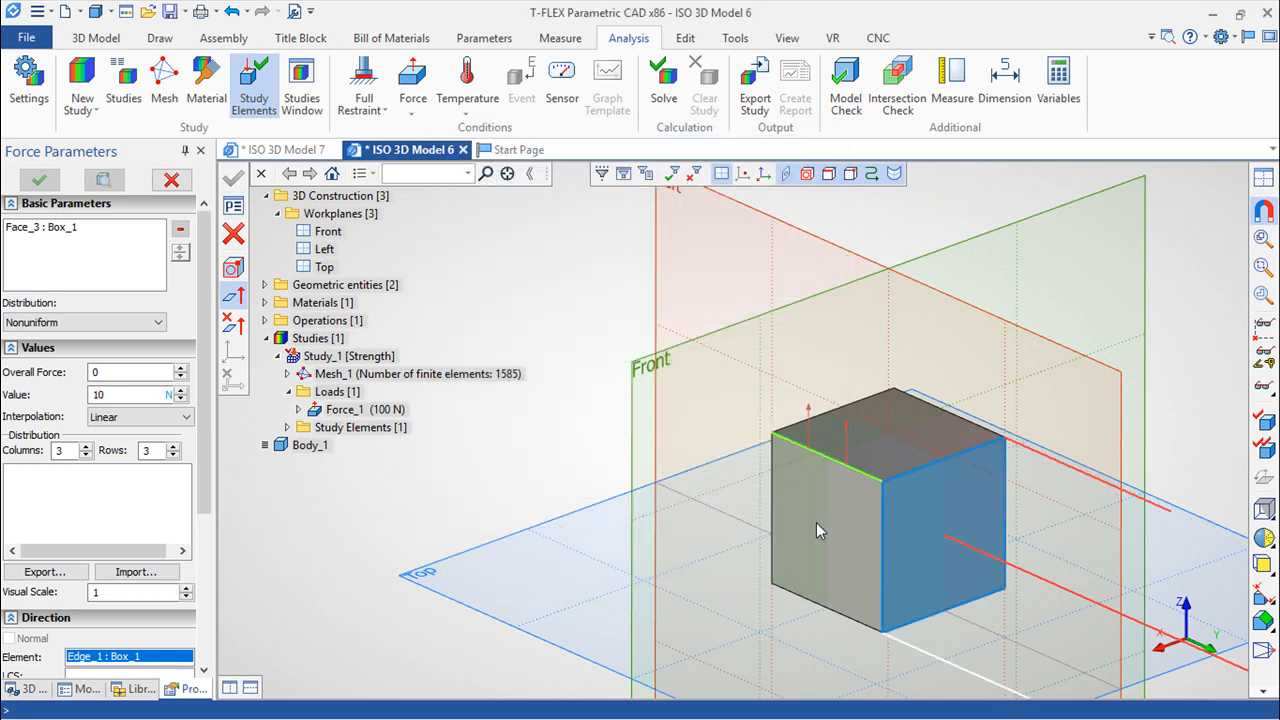
Set the middle cell in the first row of the force's distribution table to 3 N
scroll(688, 462, "down", 5)
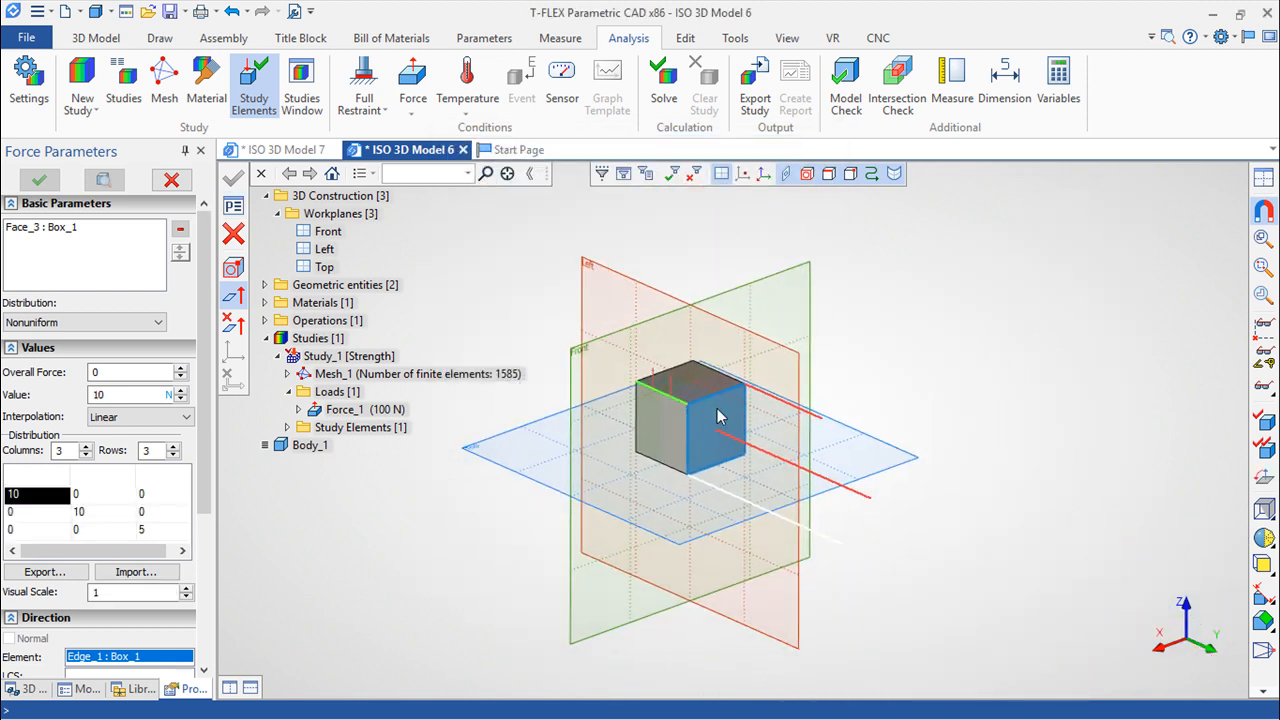
scroll(710, 418, "up", 5)
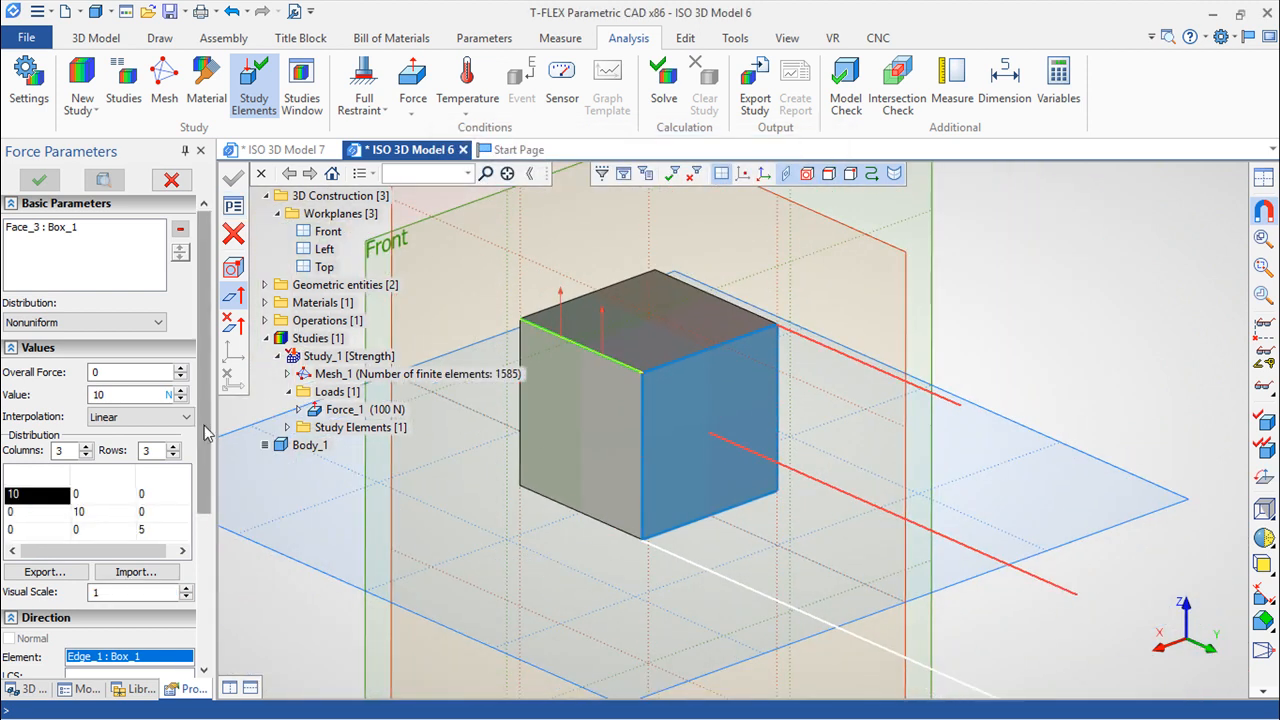
left_click(94, 495)
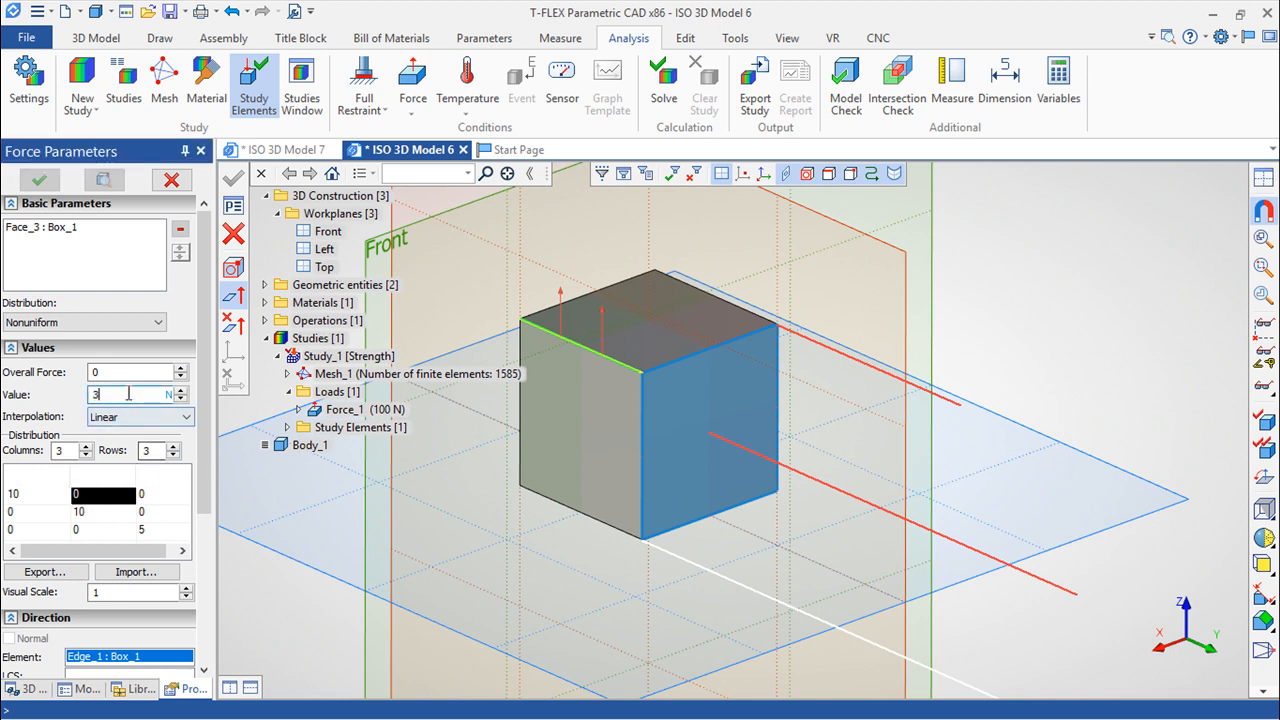
key("Return")
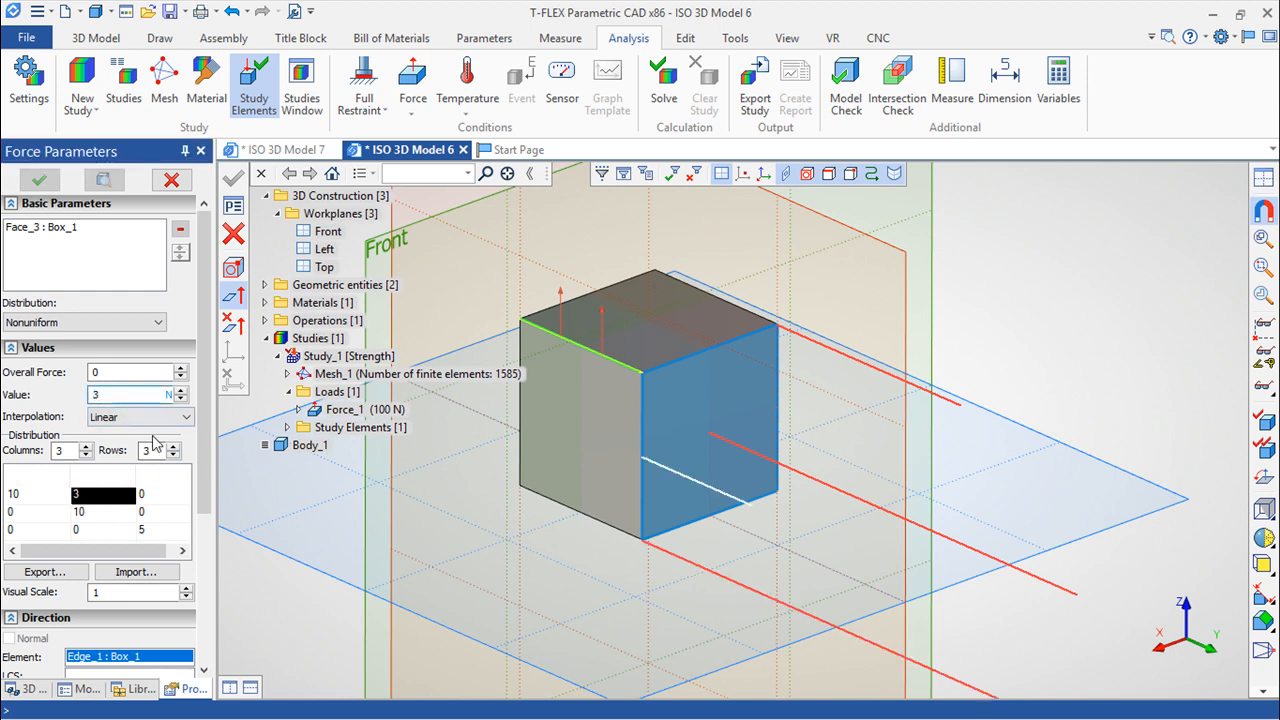
left_click(163, 494)
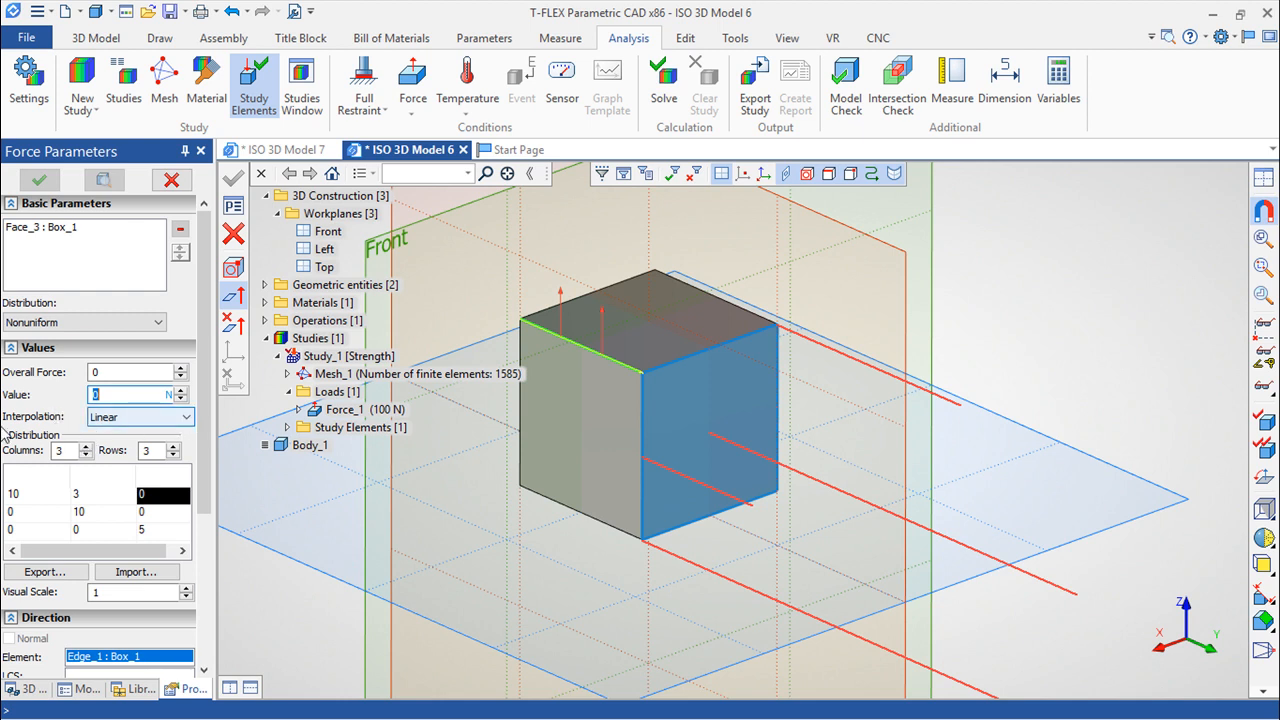
Change the nonuniform force's interpolation to Spline and discard the unfinished force
left_click(184, 418)
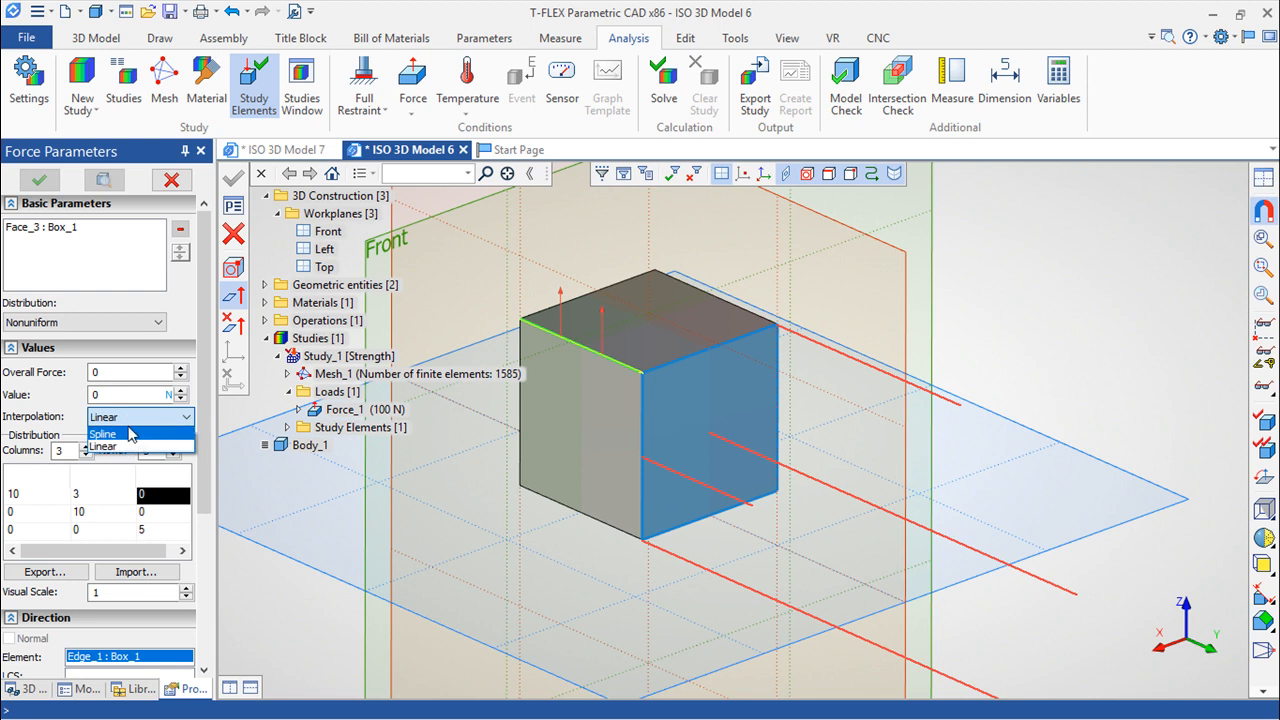
left_click(128, 434)
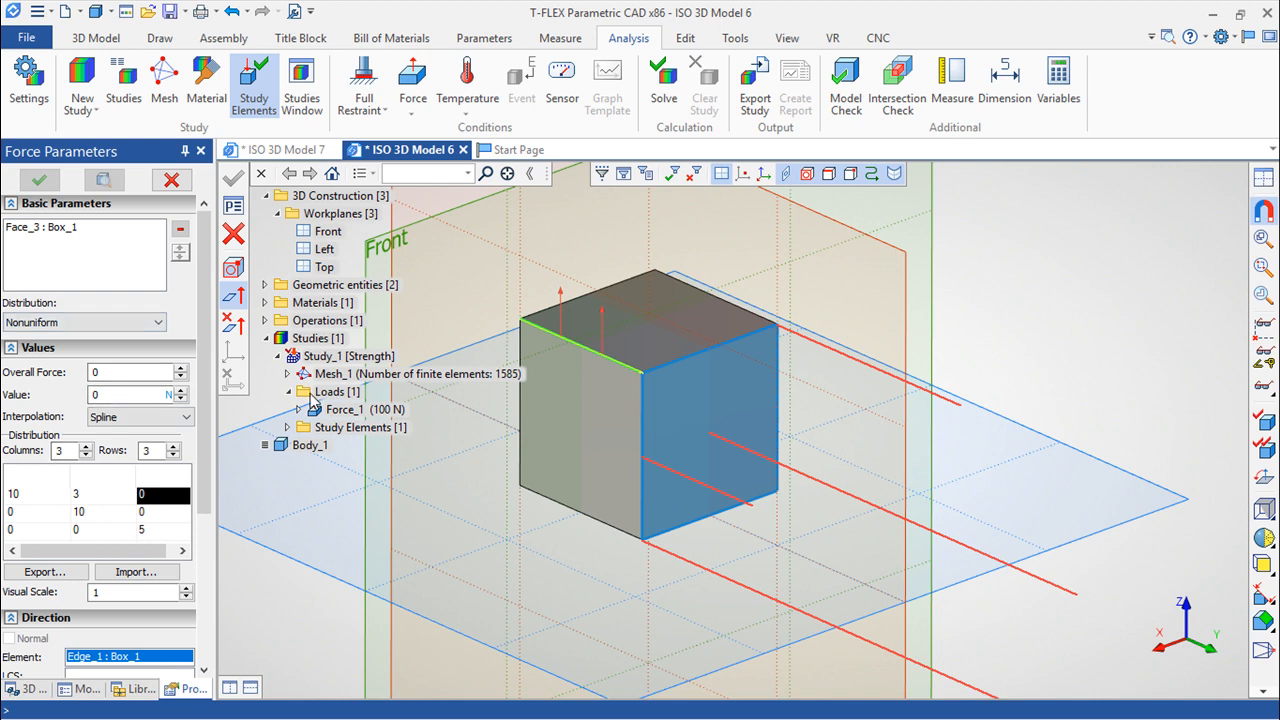
left_click(233, 233)
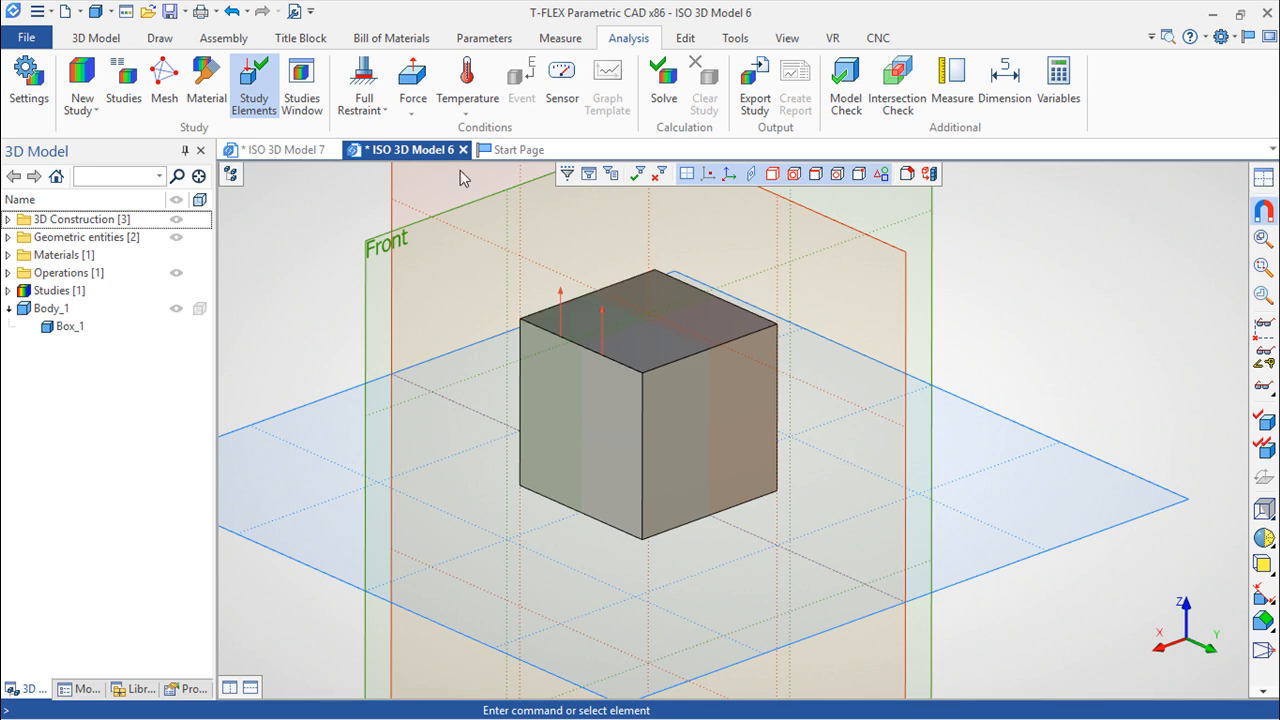
left_click(413, 108)
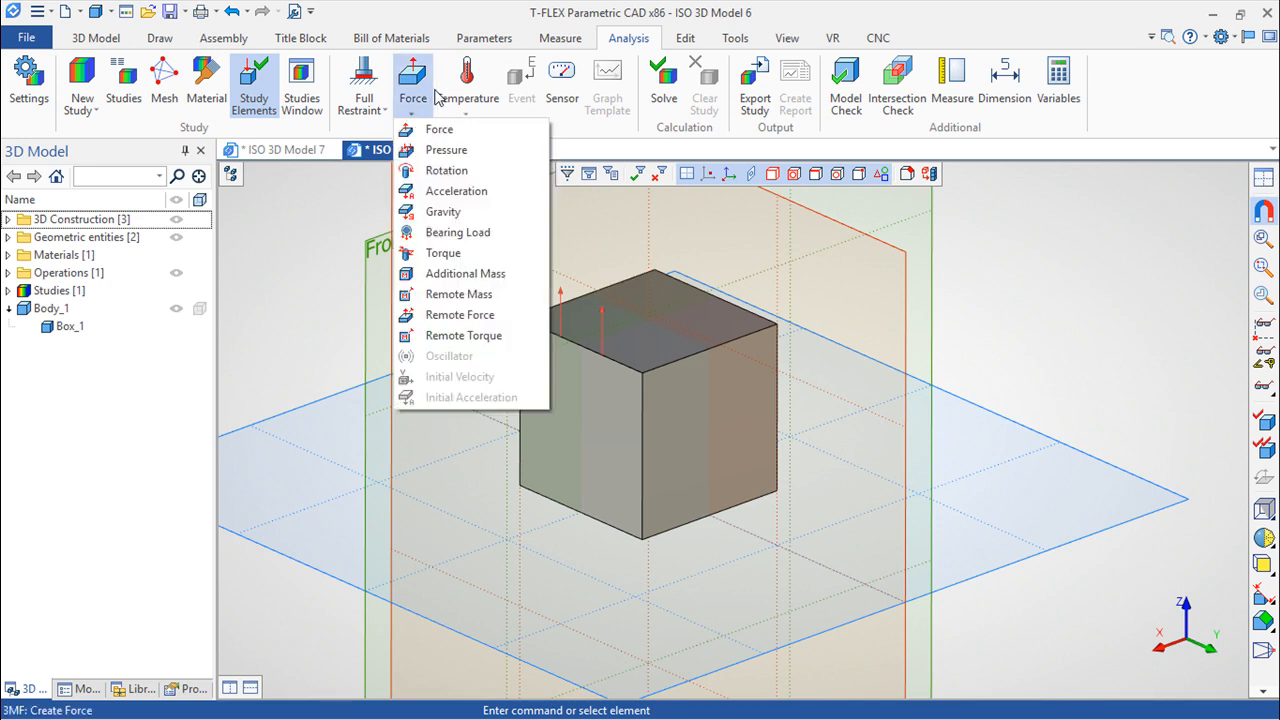
left_click(433, 152)
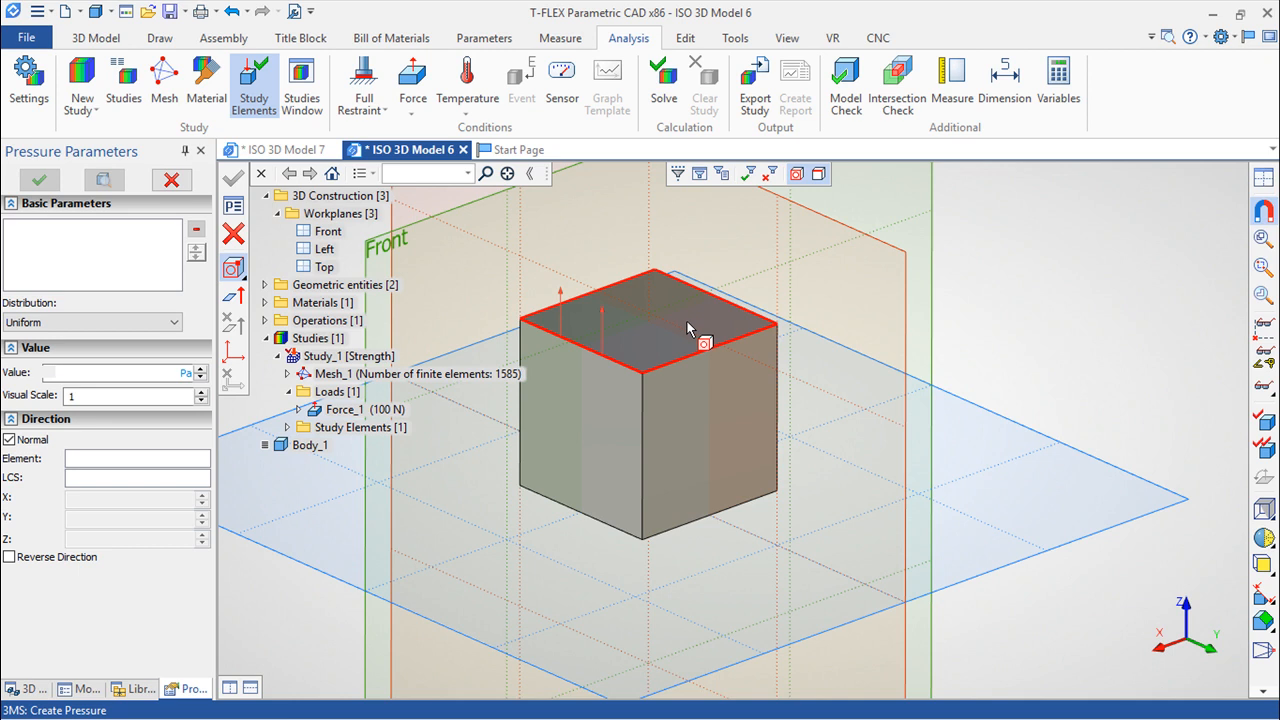
left_click(175, 323)
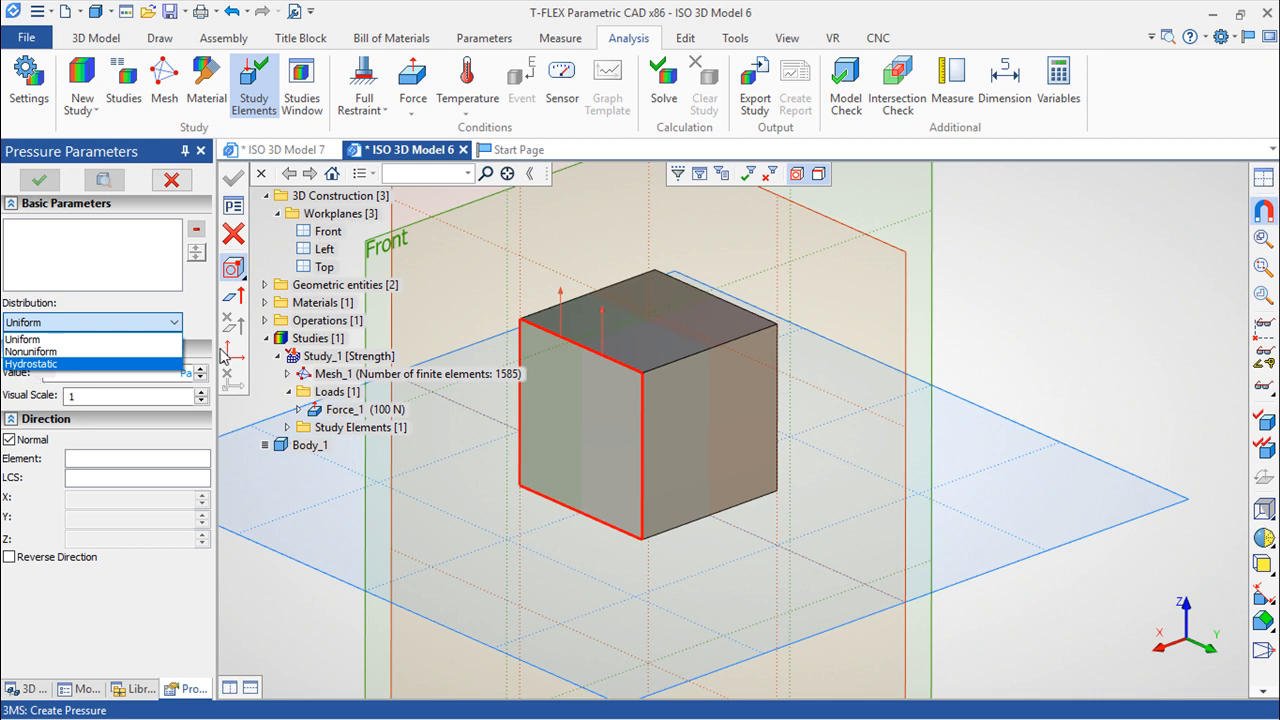
key("Escape")
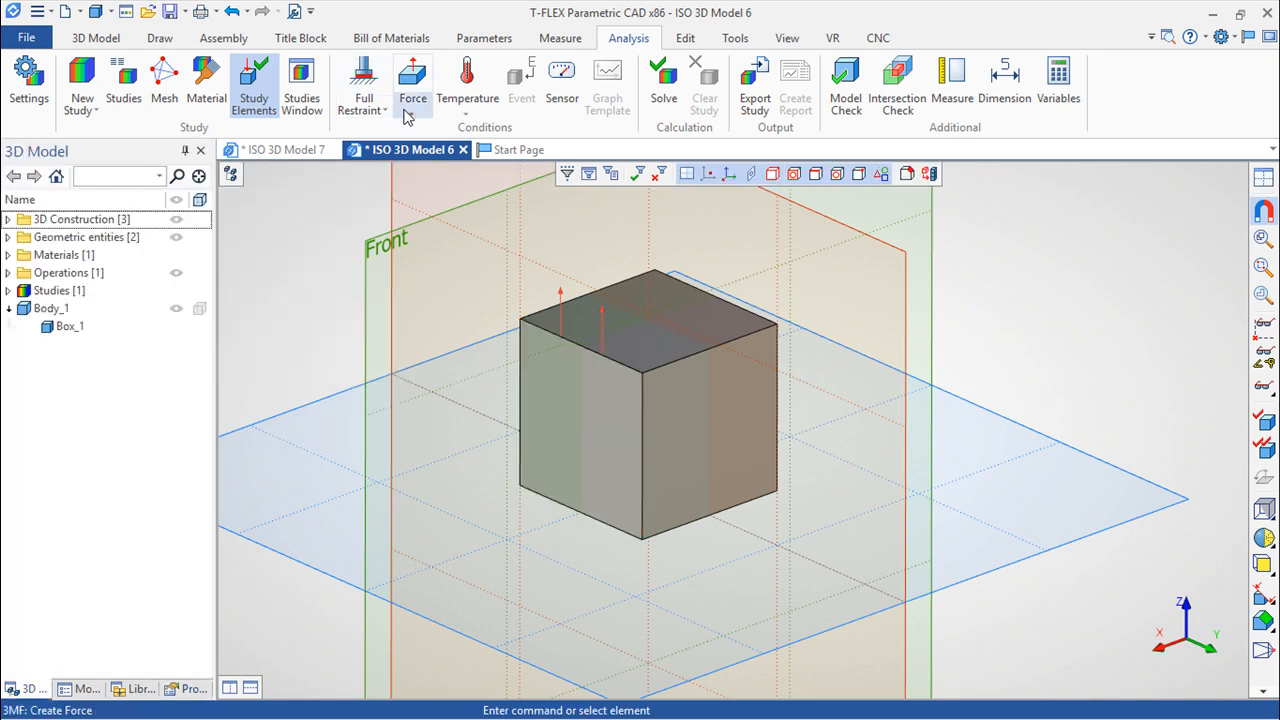
Start a pressure load, review its available pressure units and set its distribution to Hydrostatic
left_click(412, 104)
left_click(440, 150)
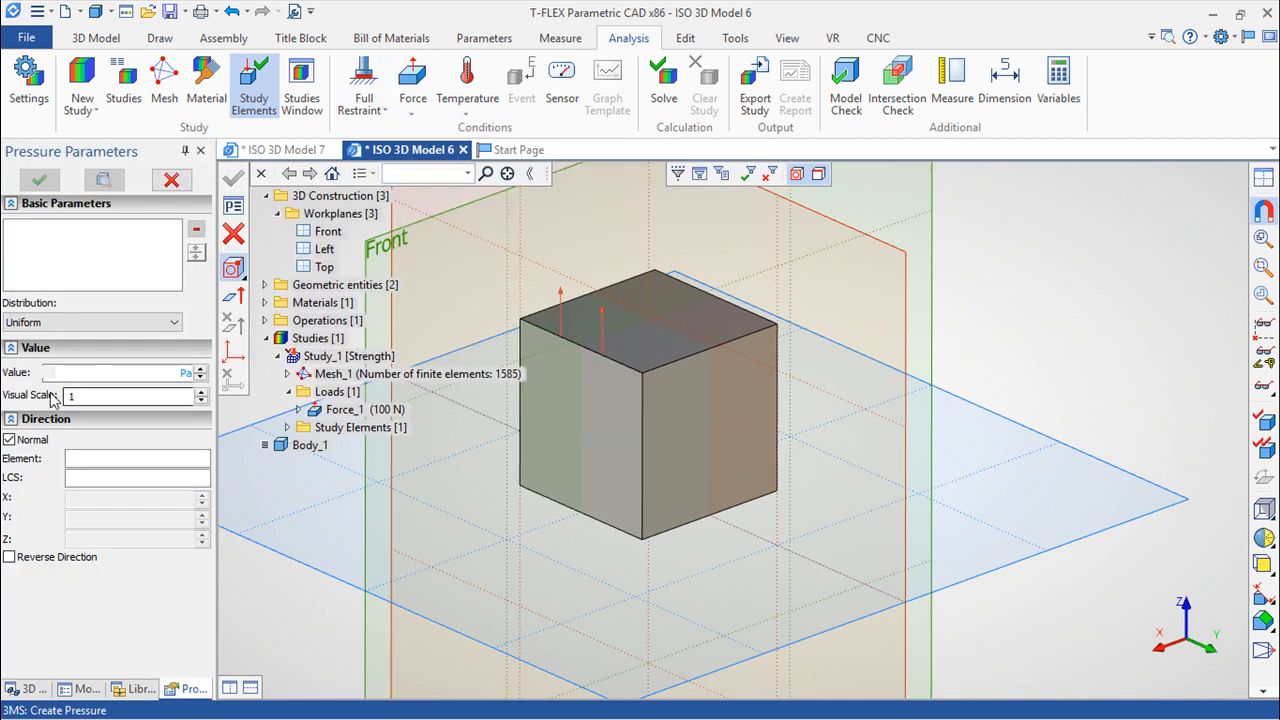
left_click(186, 373)
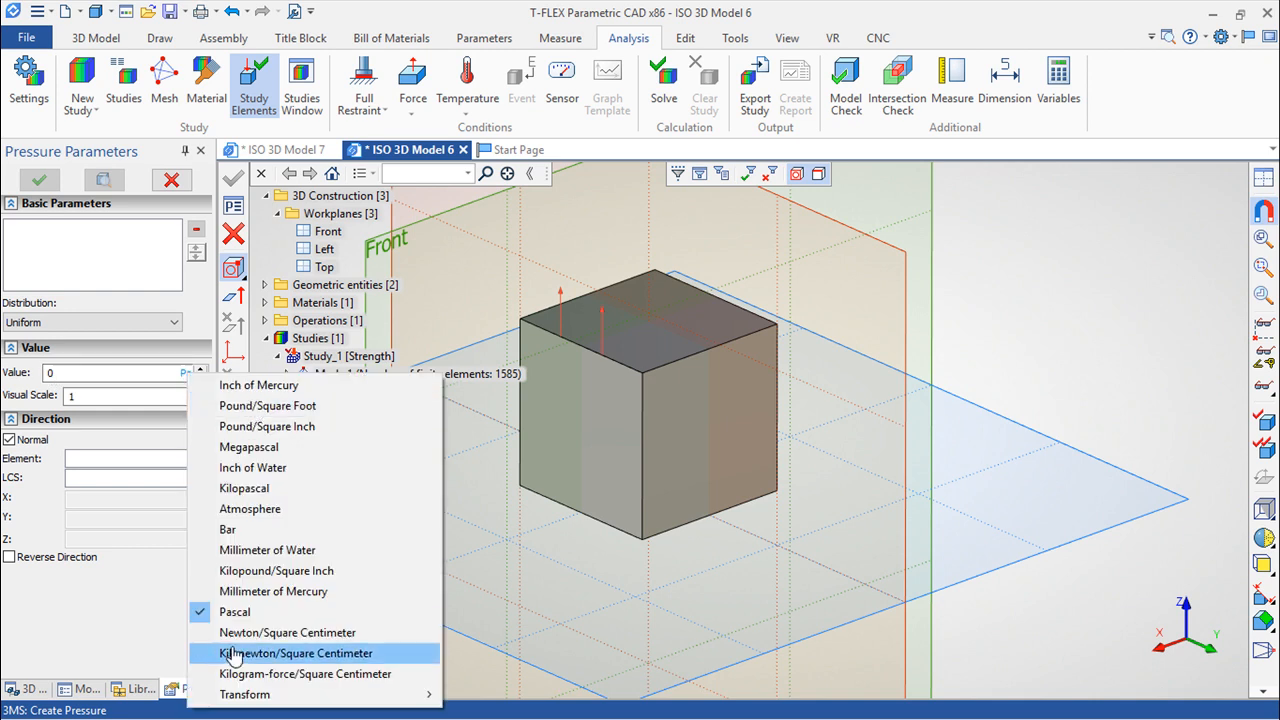
left_click(100, 592)
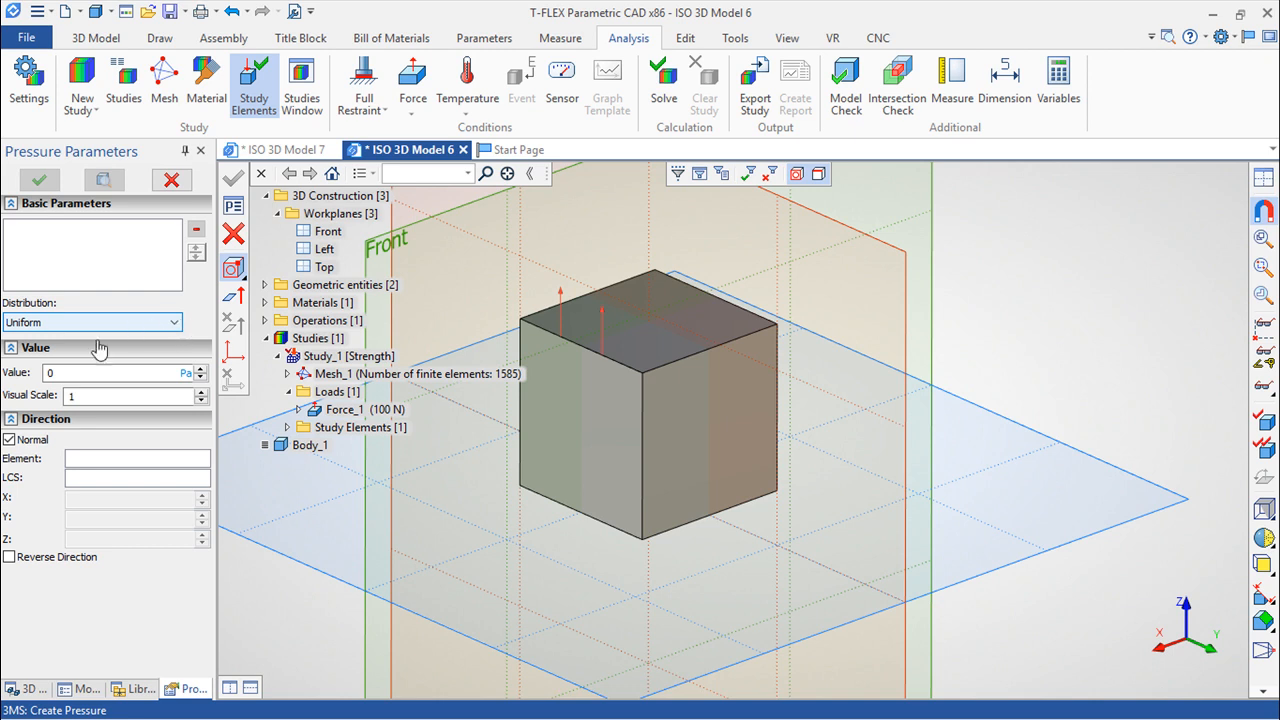
left_click(162, 328)
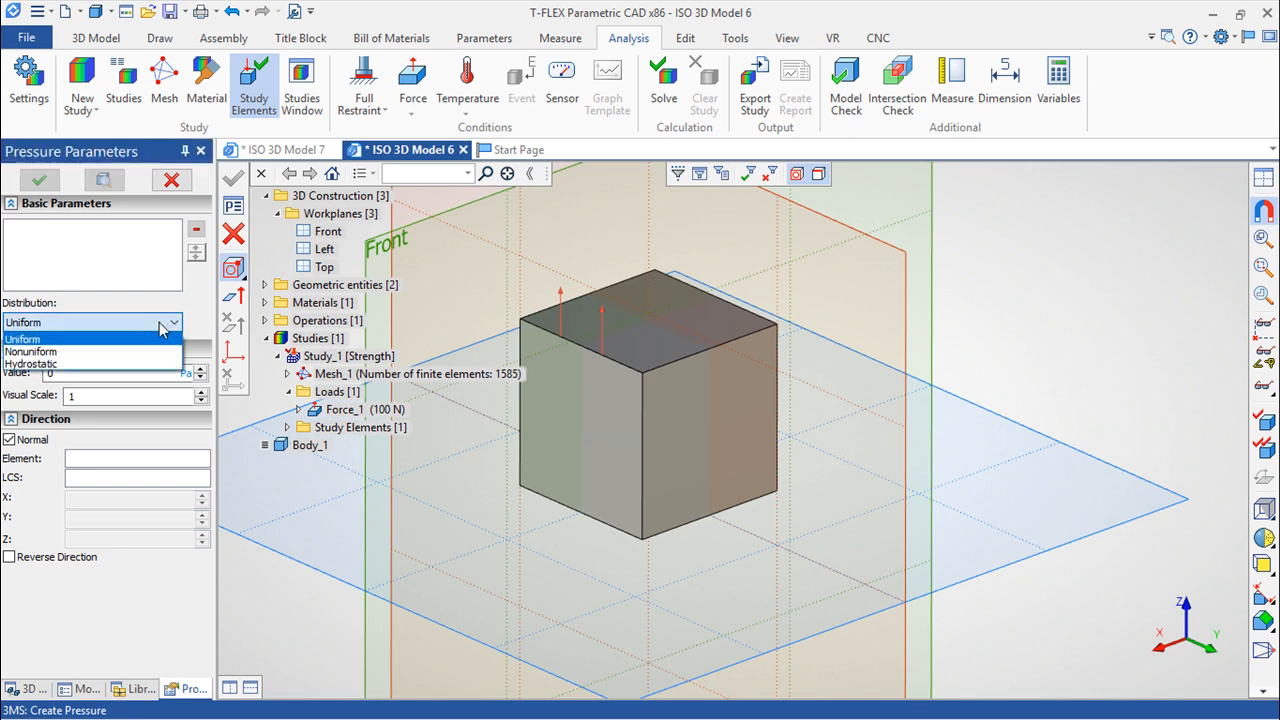
left_click(55, 364)
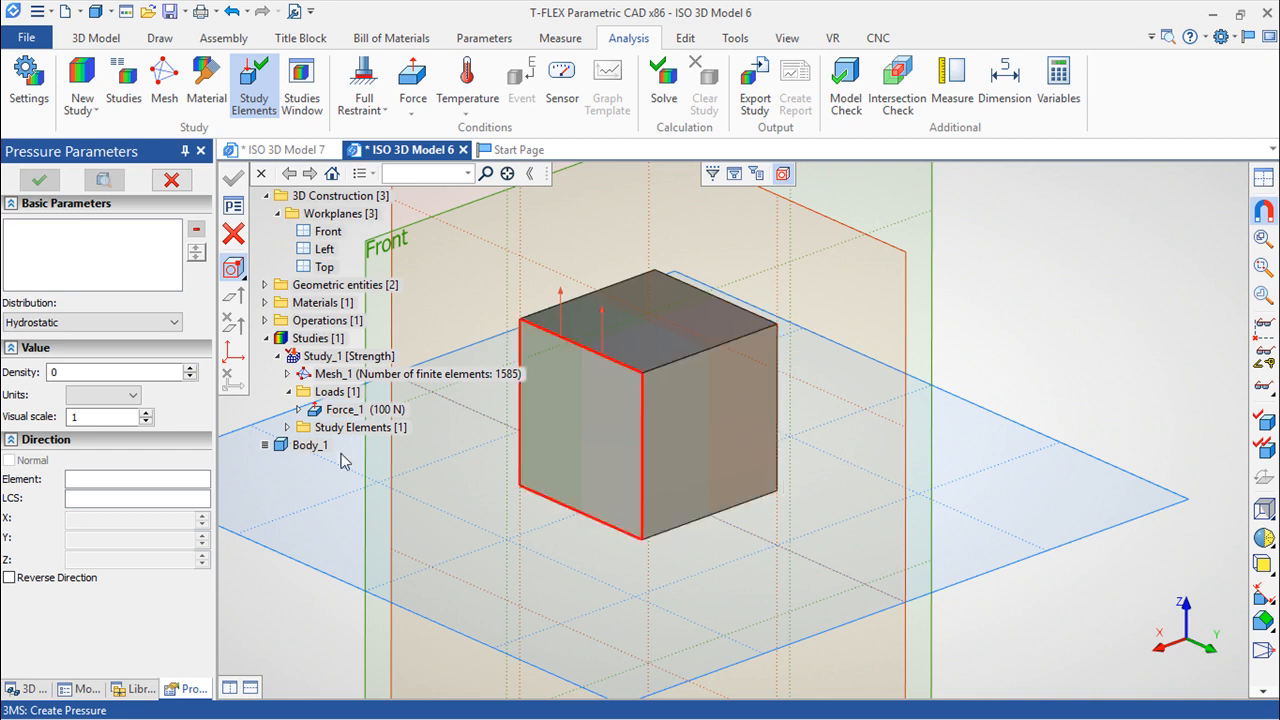
Discard the unfinished pressure load and start a rotation load on the box with its front vertical edge as axis
left_click(236, 236)
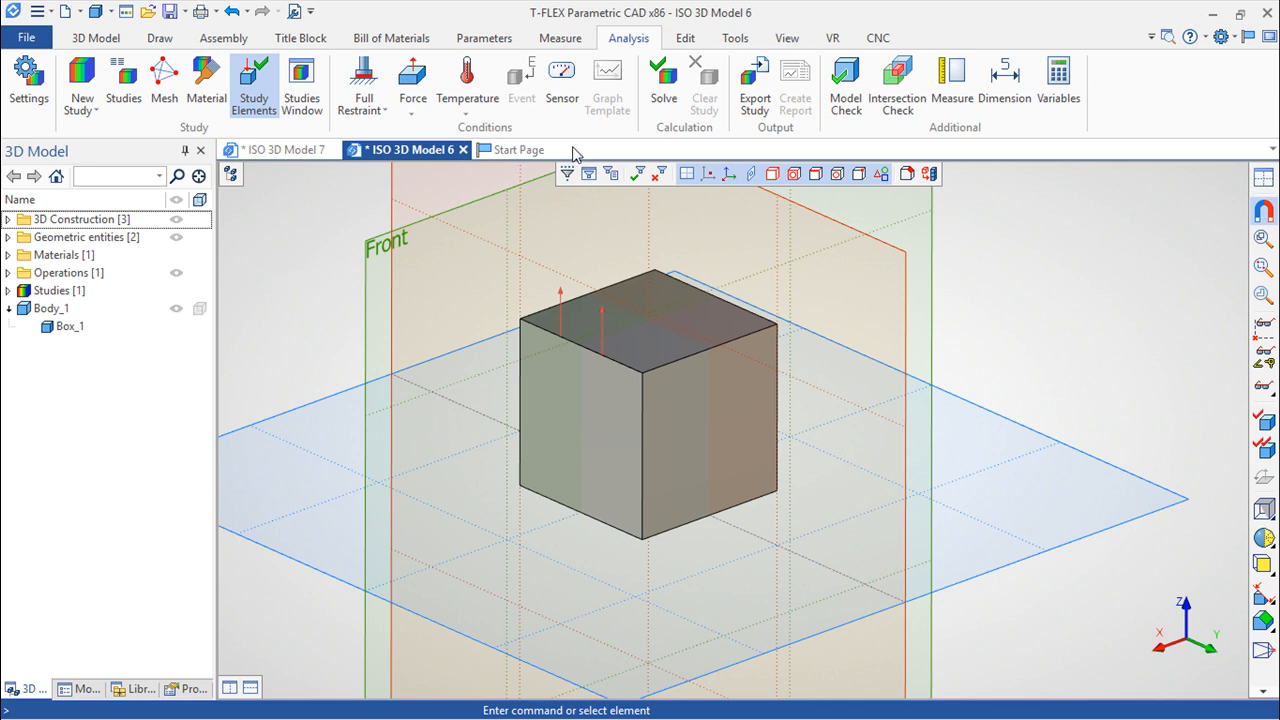
left_click(412, 108)
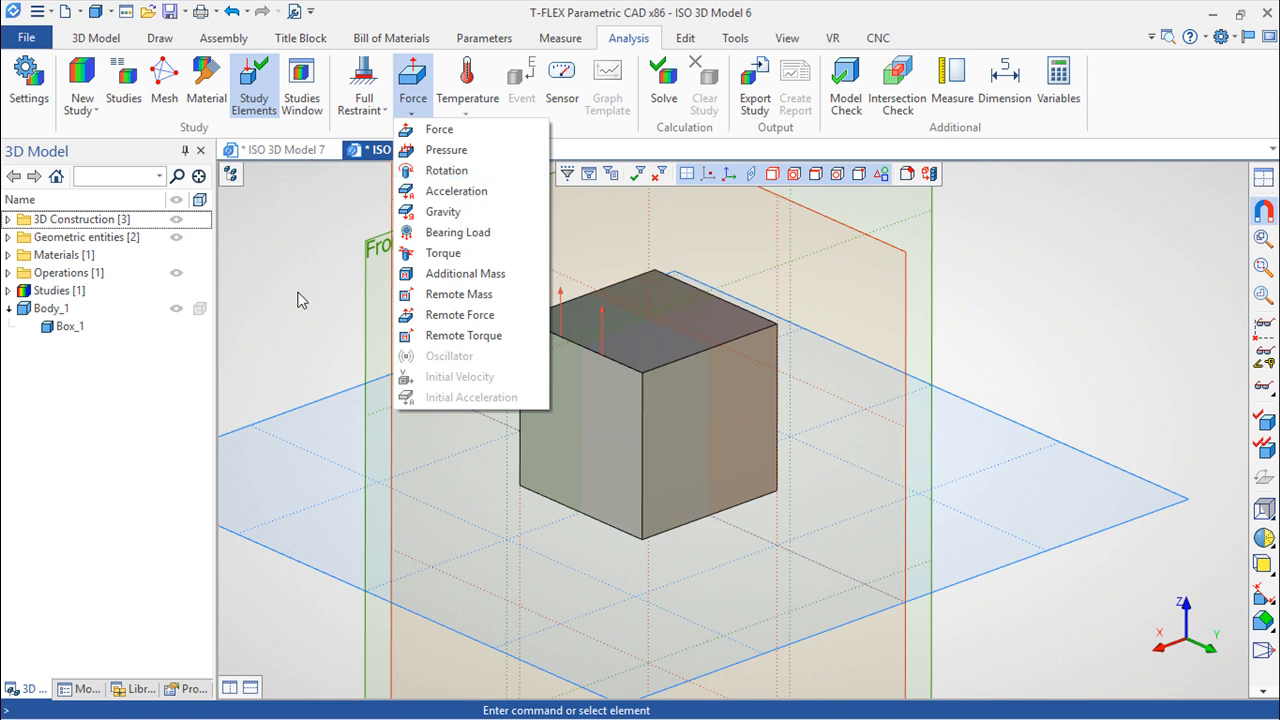
left_click(446, 170)
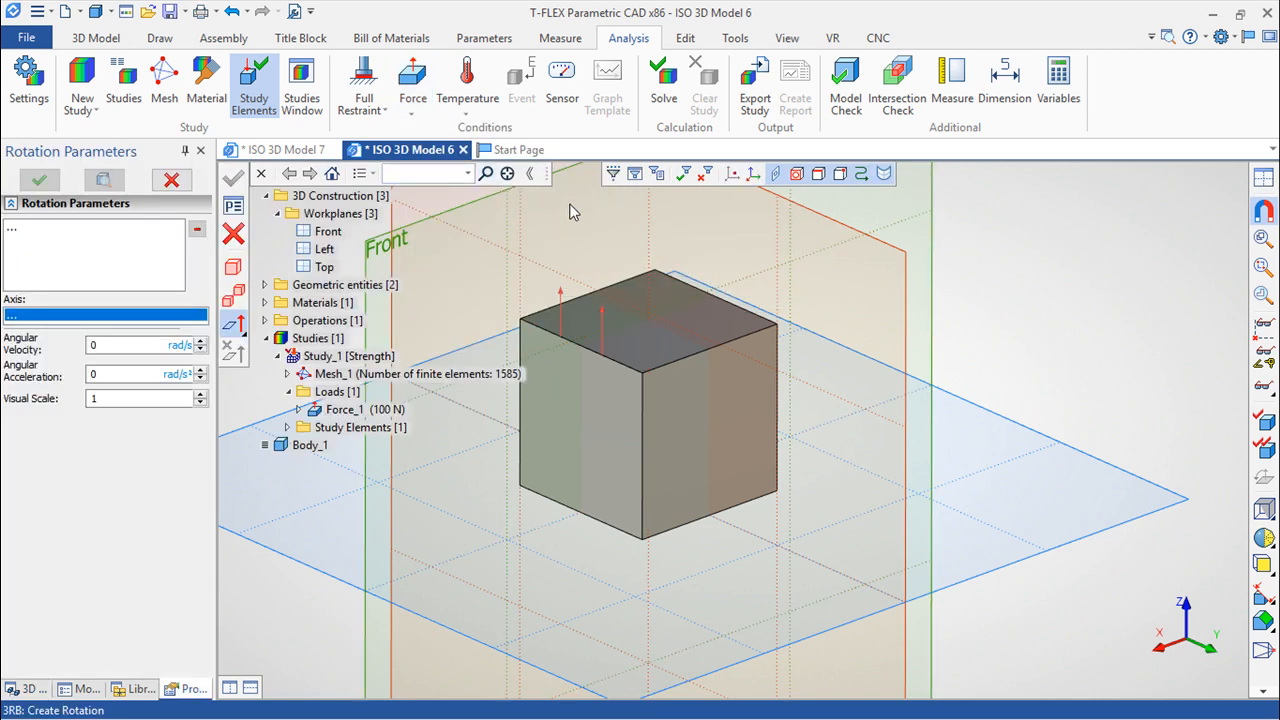
left_click(643, 416)
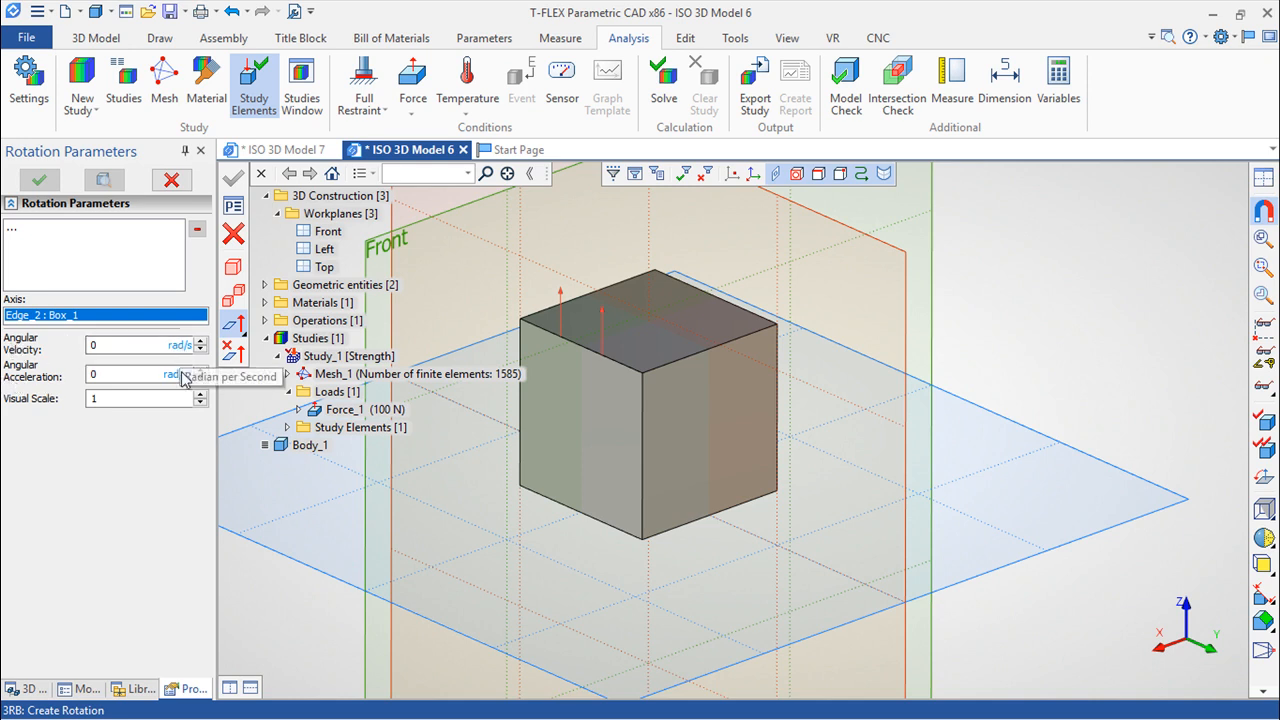
left_click(233, 267)
left_click(620, 401)
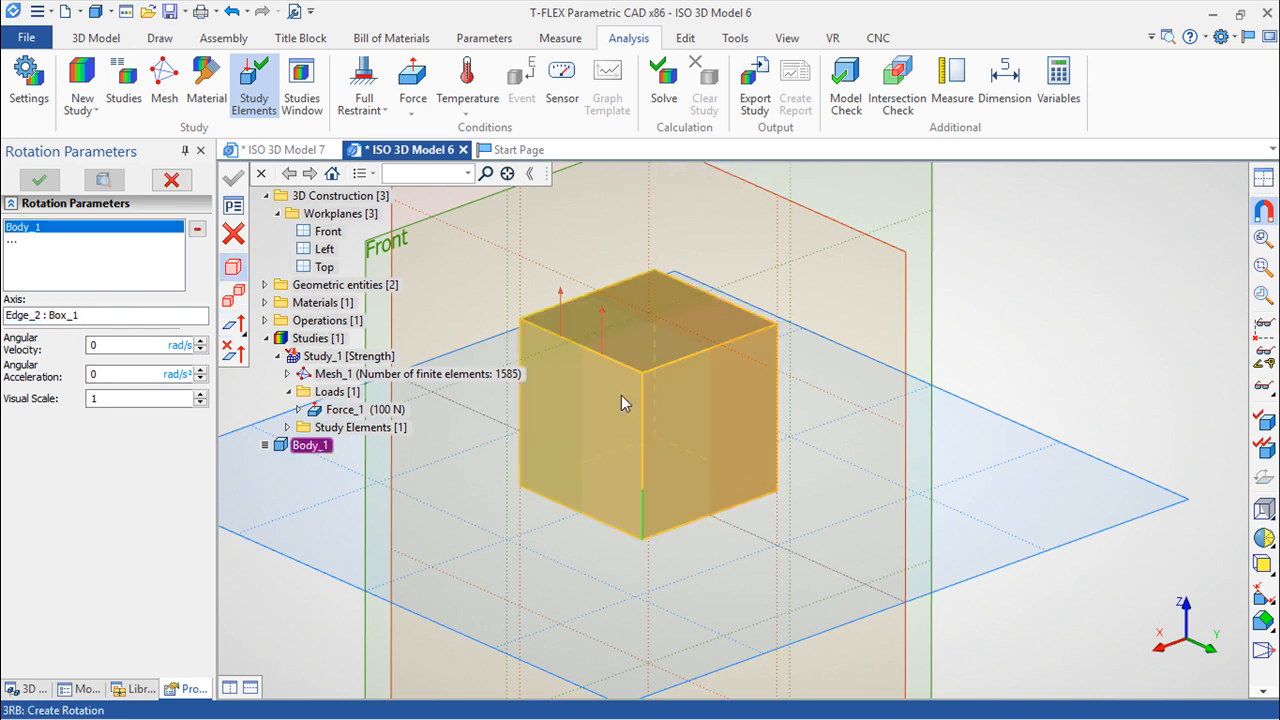
Set the rotation's angular velocity to 5 rad/s and angular acceleration to 1 rad/s², and create the load
left_click(115, 346)
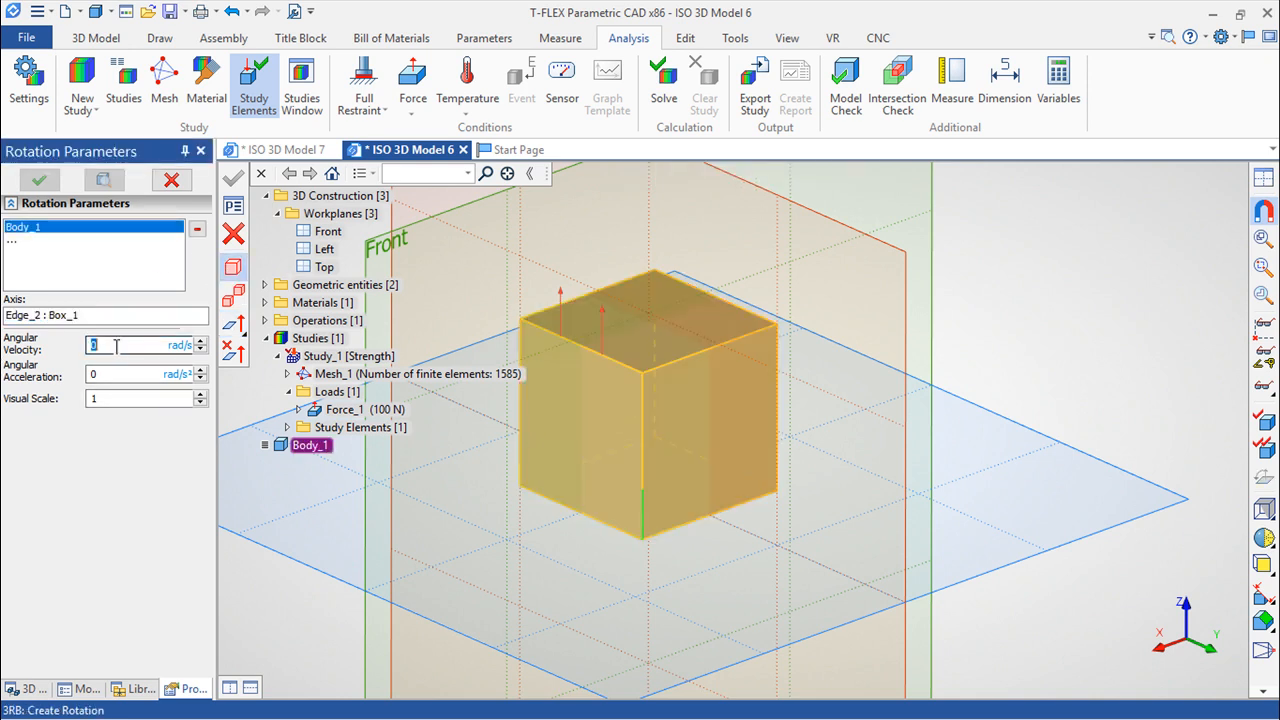
type("5")
key("Tab")
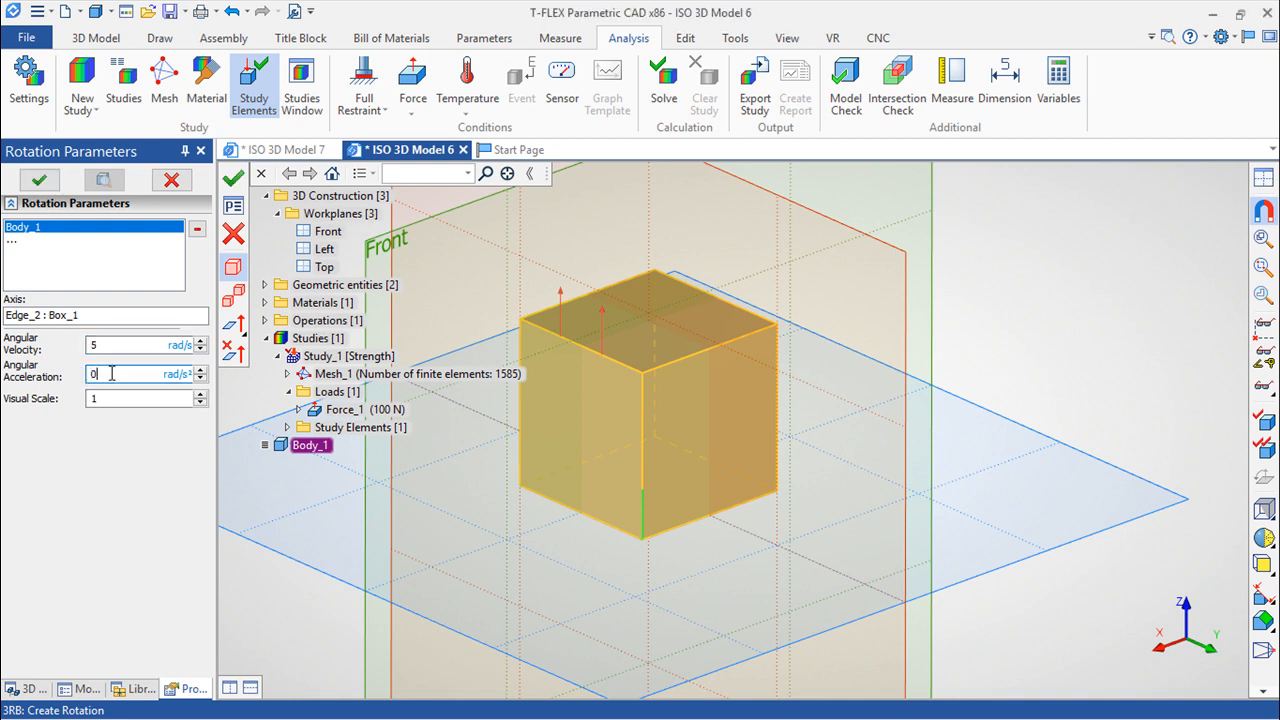
key("BackSpace")
type("1")
left_click(235, 179)
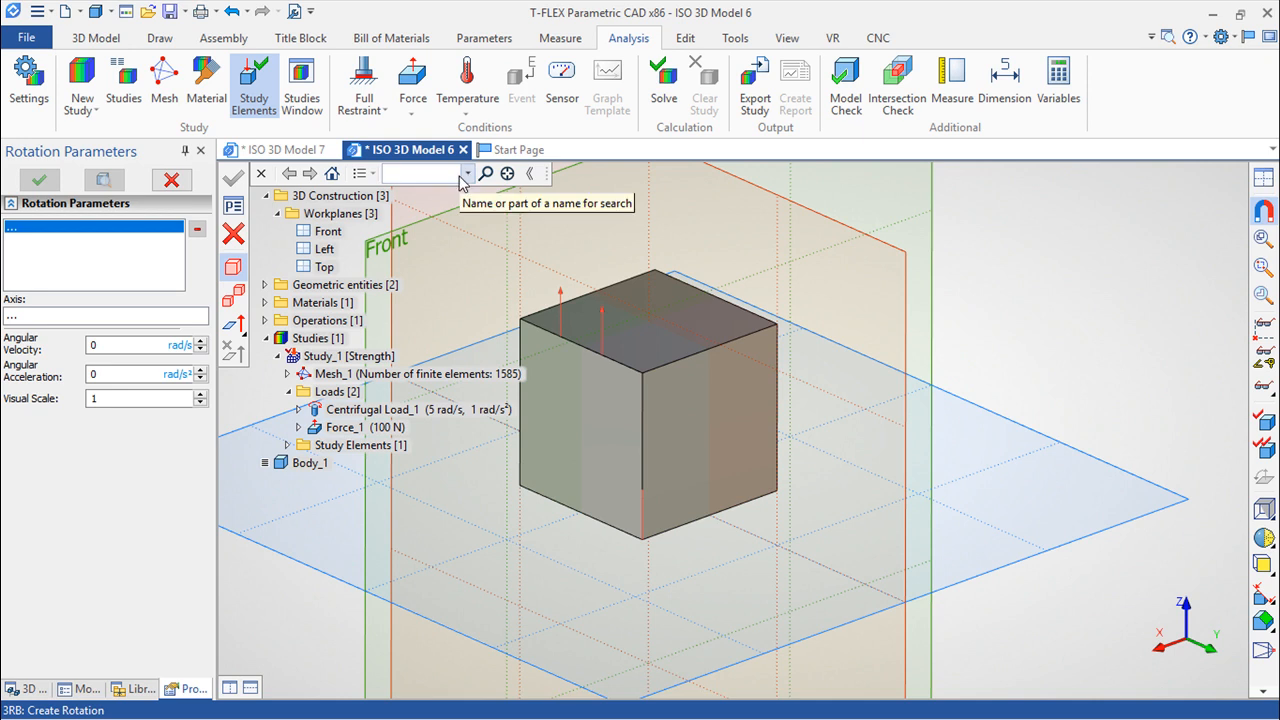
Create a 5 m/s² acceleration load on the box, directed along the top edge of its right-hand visible side face
left_click(413, 105)
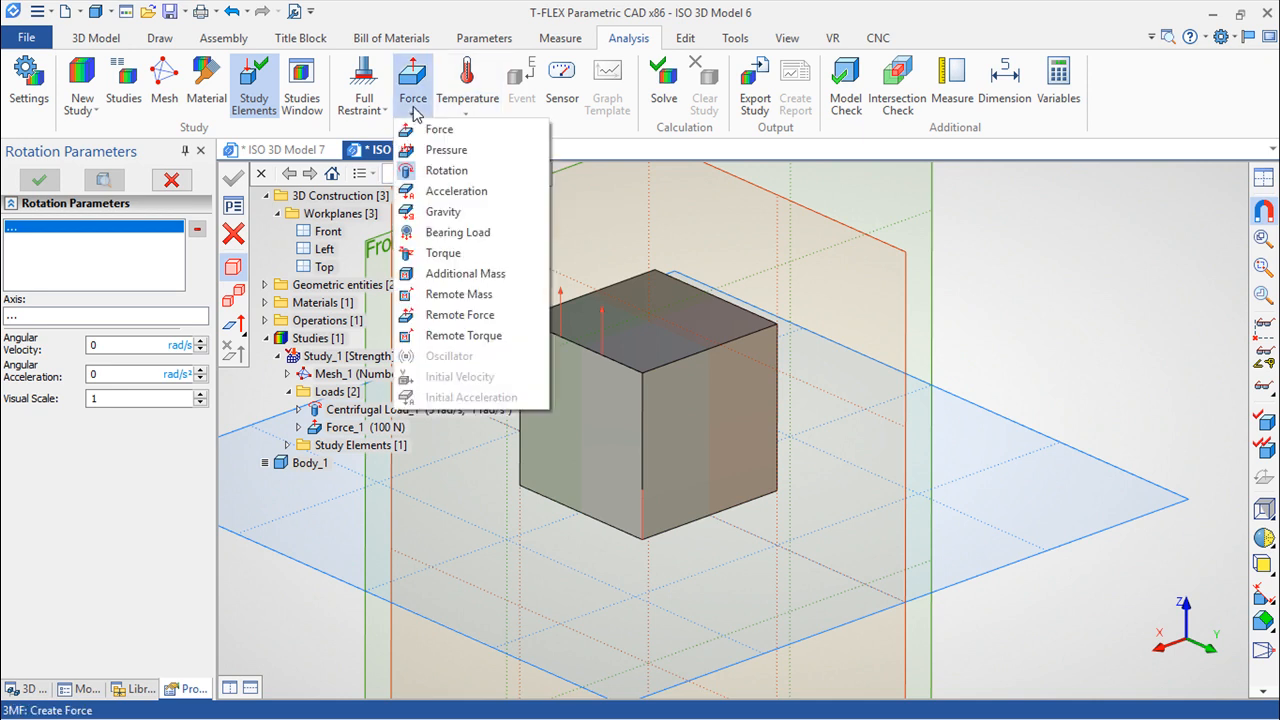
left_click(436, 196)
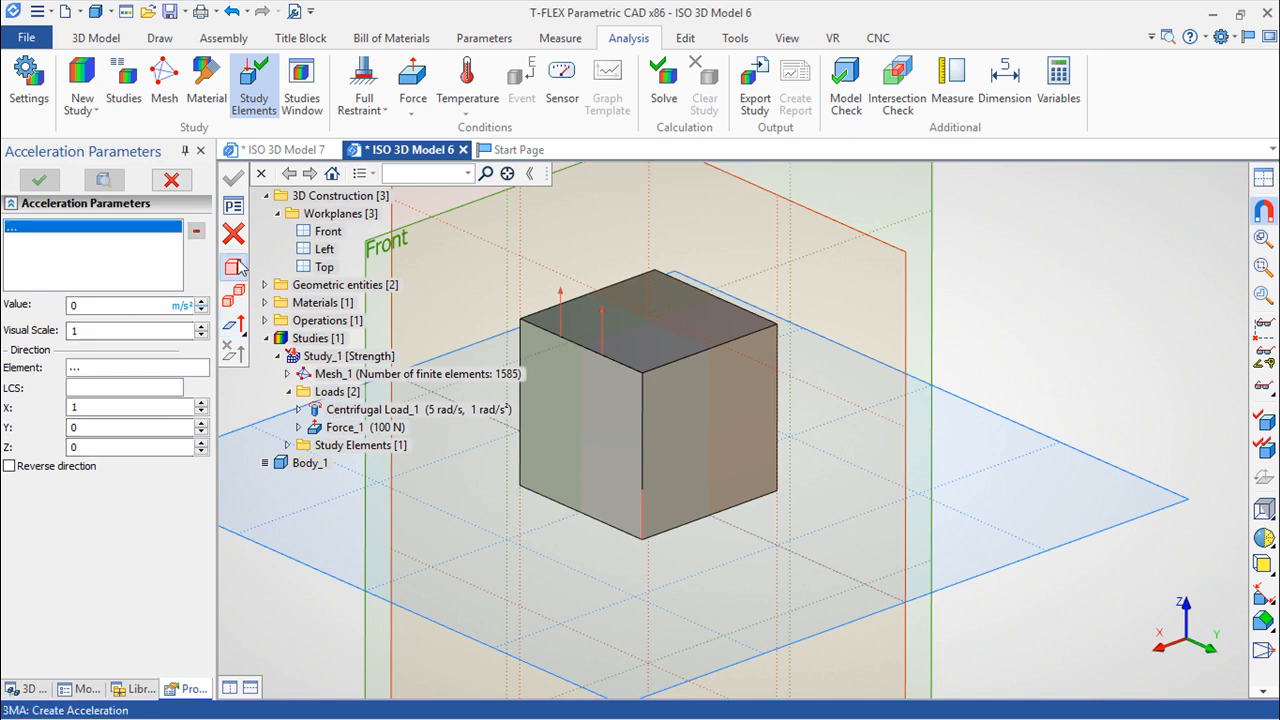
left_click(671, 398)
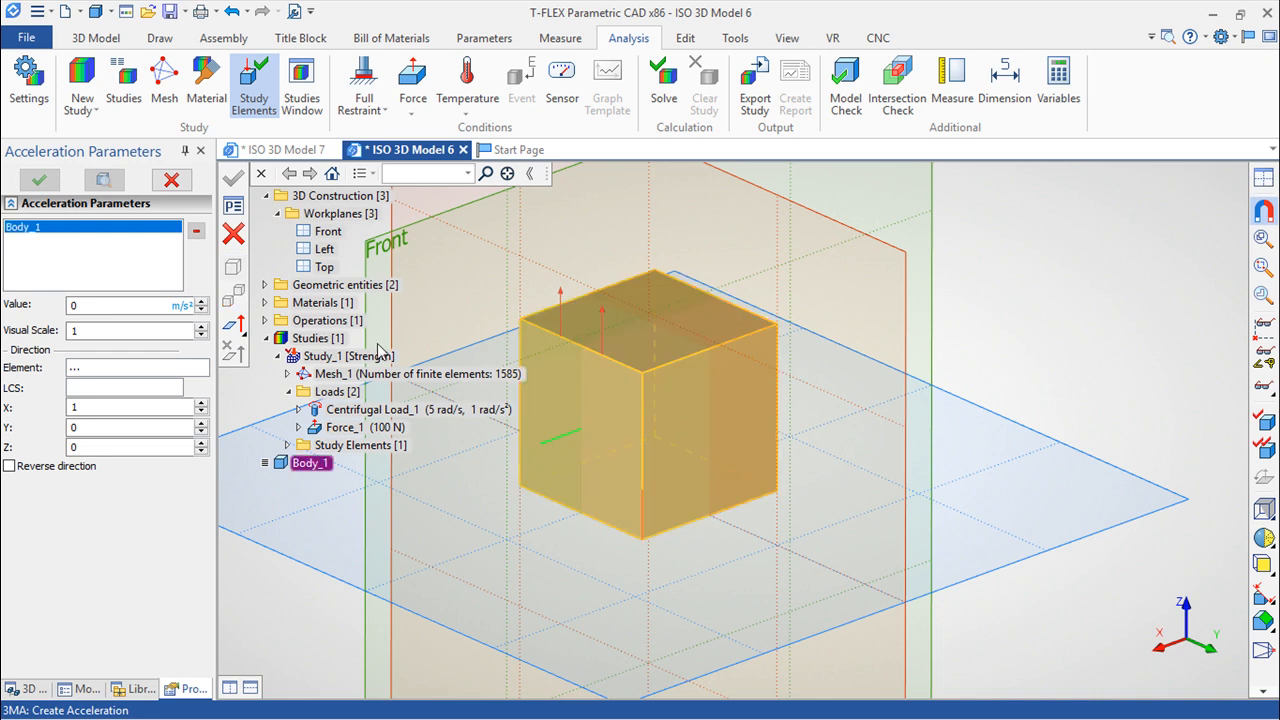
left_click(86, 305)
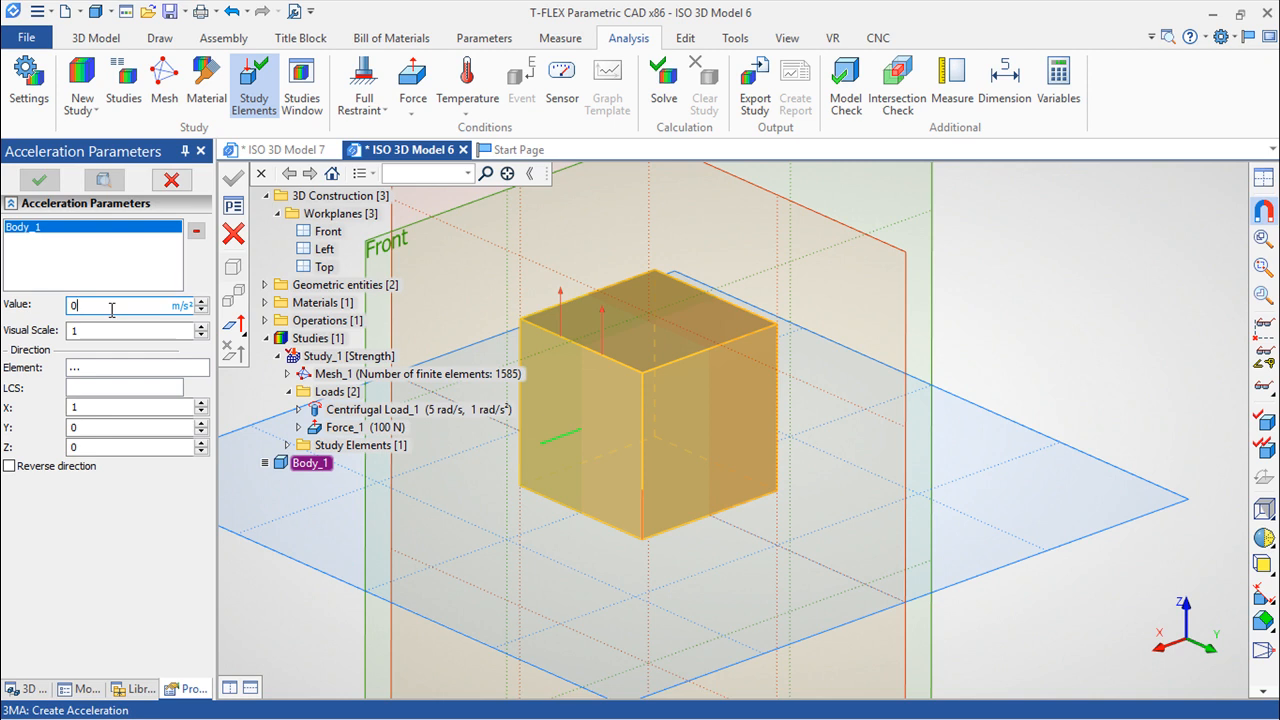
type("5")
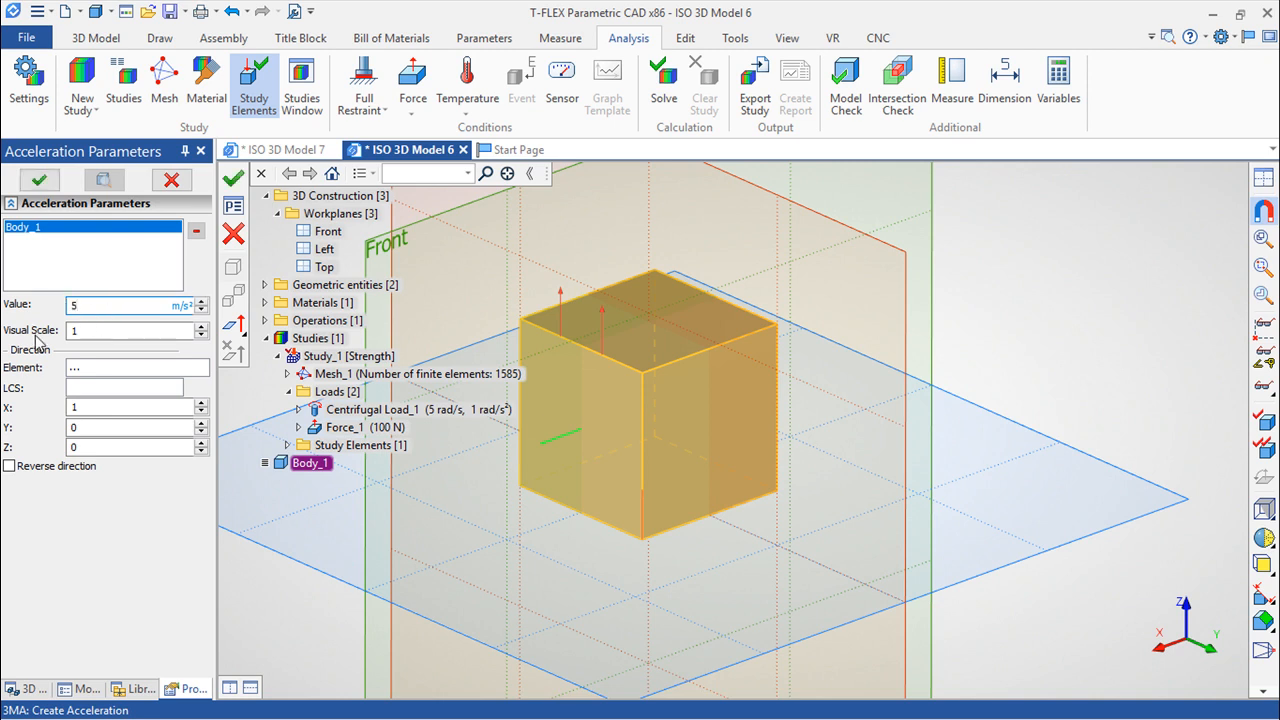
left_click(232, 326)
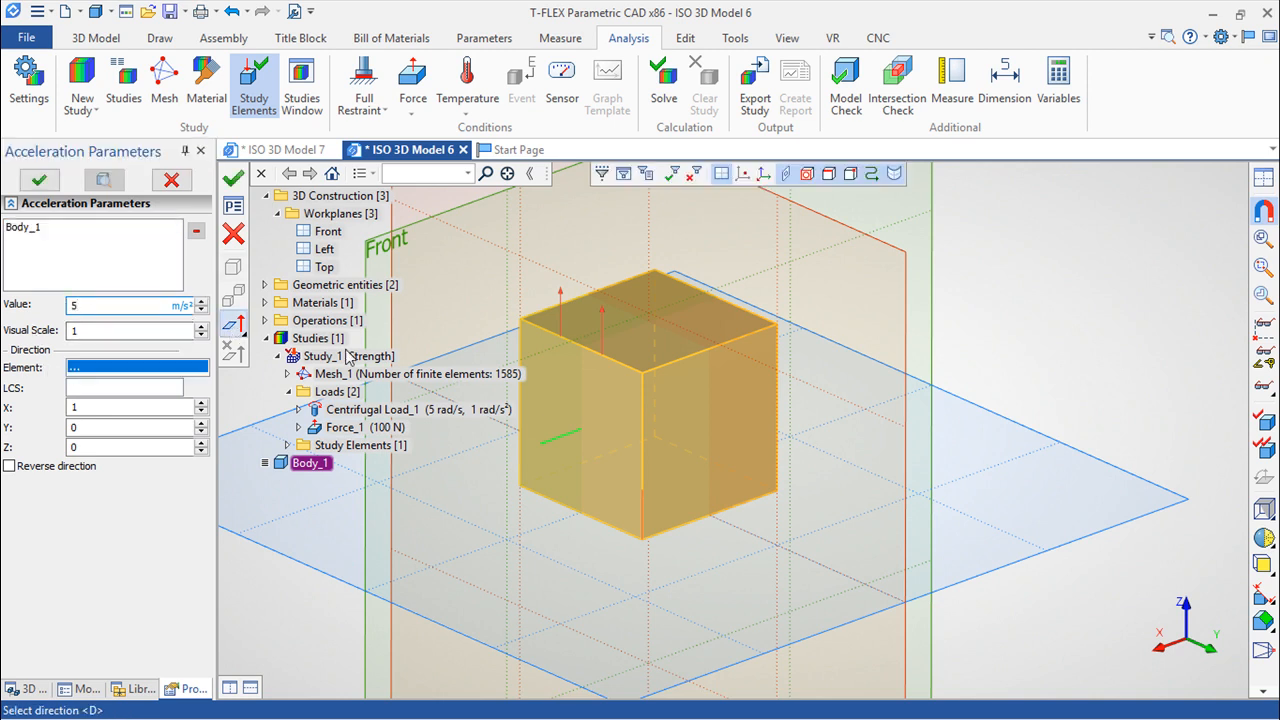
left_click(757, 345)
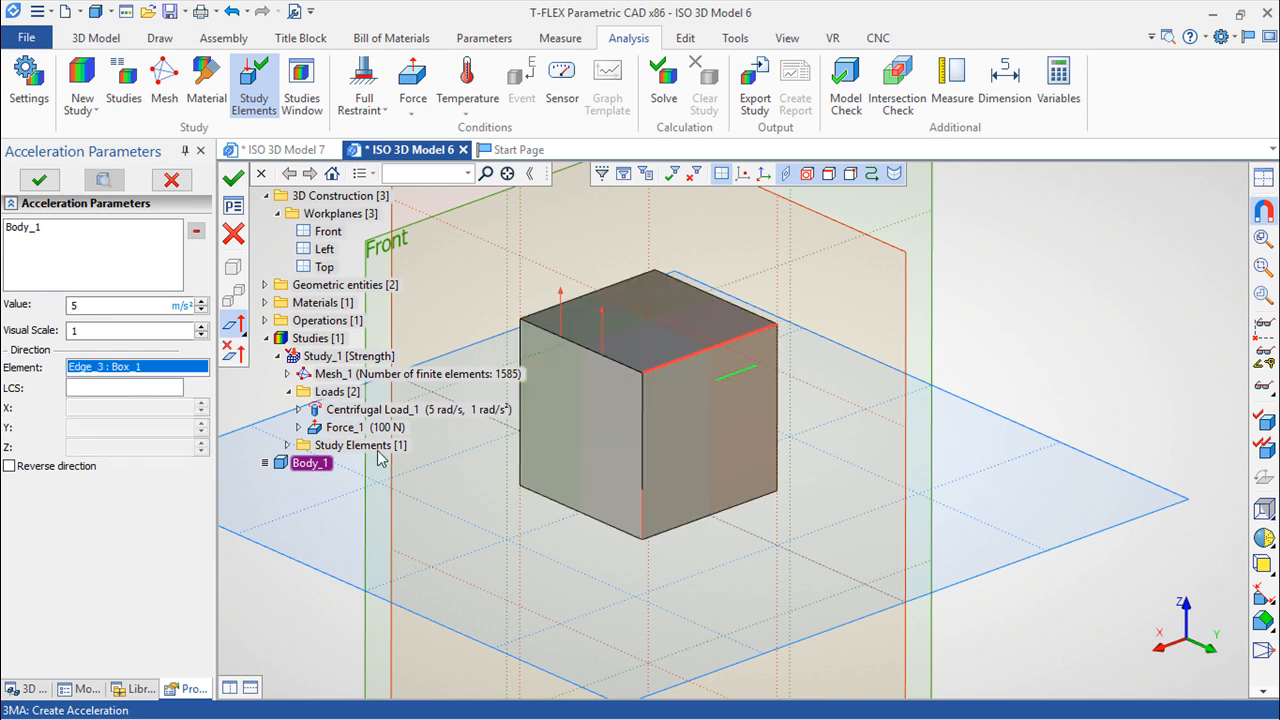
left_click(233, 178)
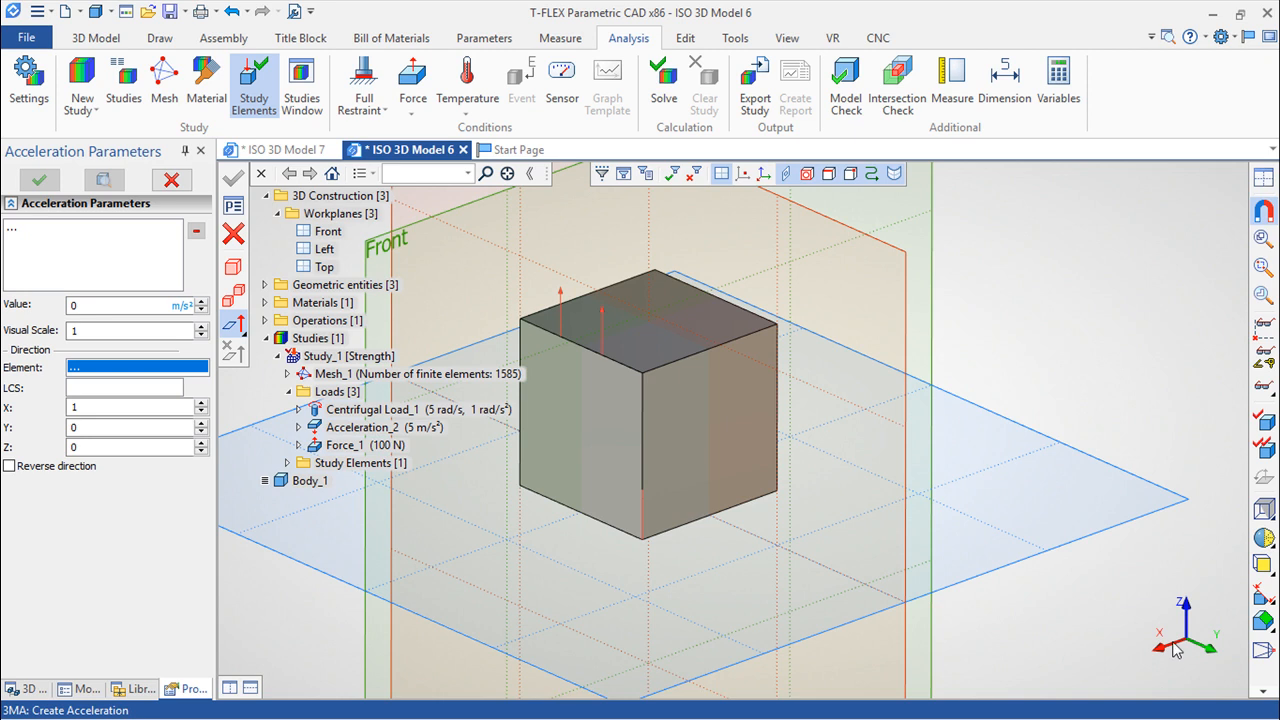
Start a gravity load on the box, review its default value and direction, and leave it uncreated
left_click(416, 106)
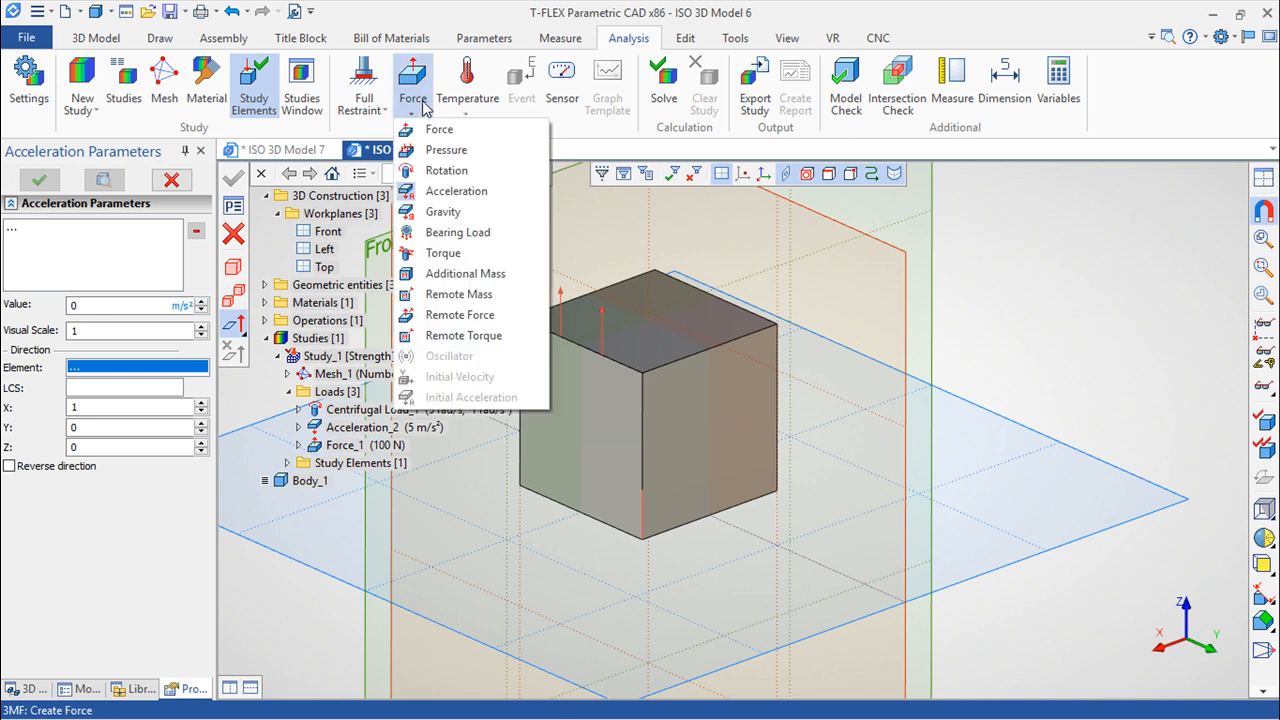
left_click(440, 213)
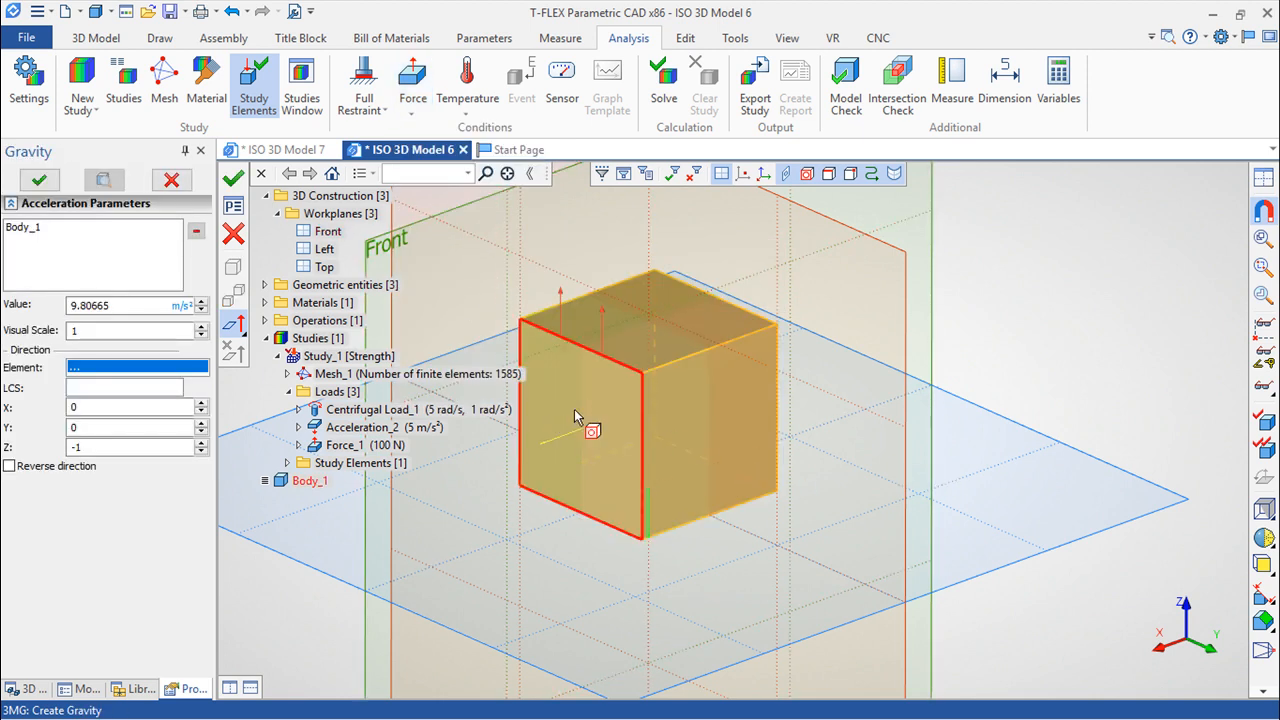
left_click(111, 306)
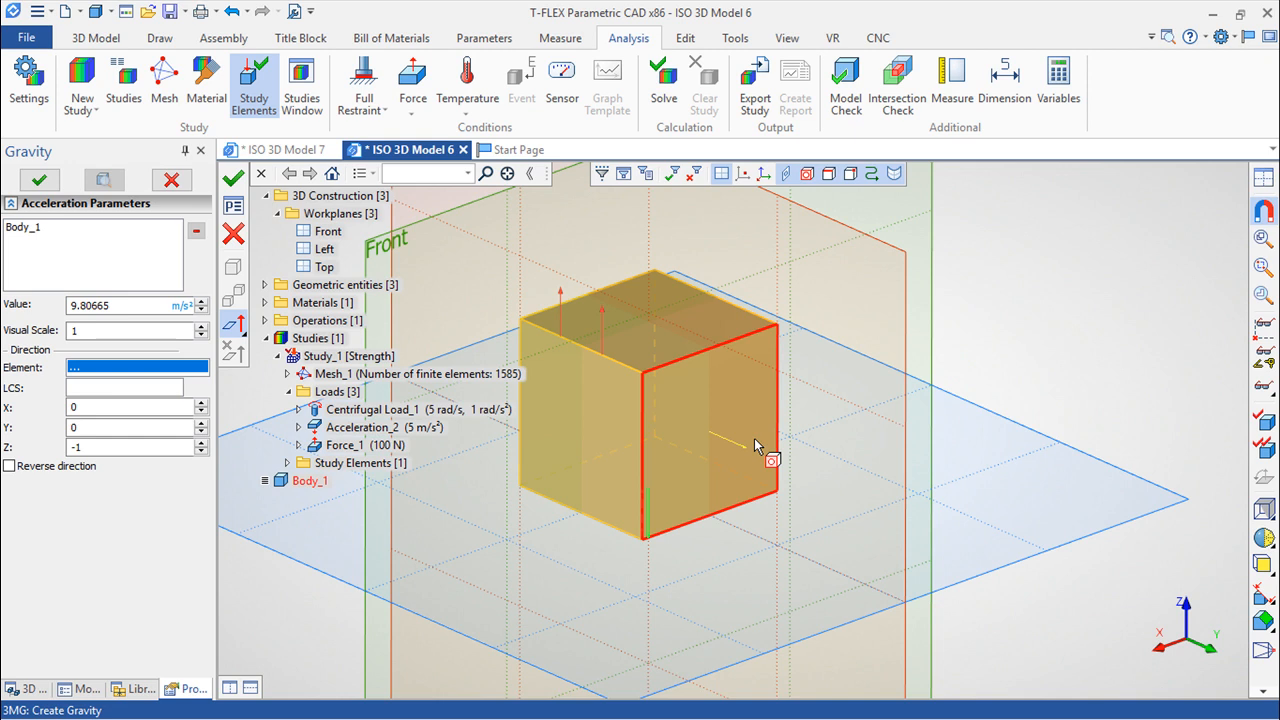
left_click(677, 394)
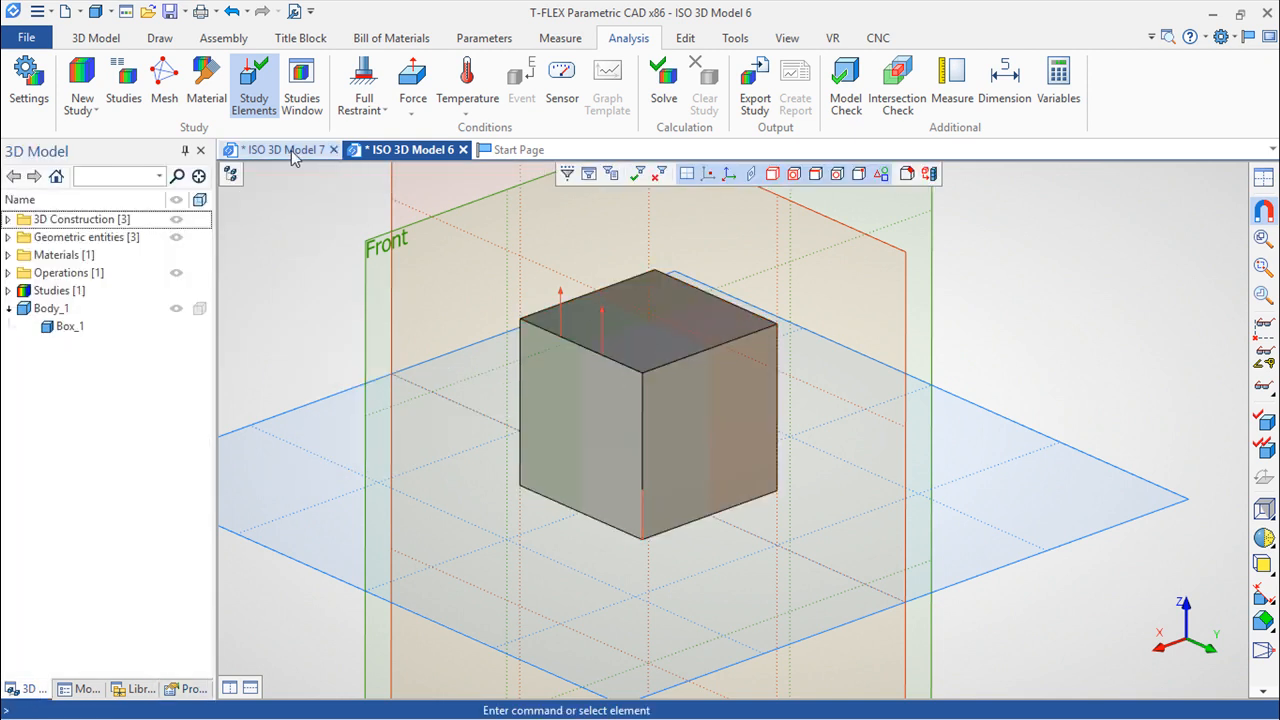
Switch to the ISO 3D Model 7 document and create a Static Strength FEA study on the cylinder
left_click(292, 150)
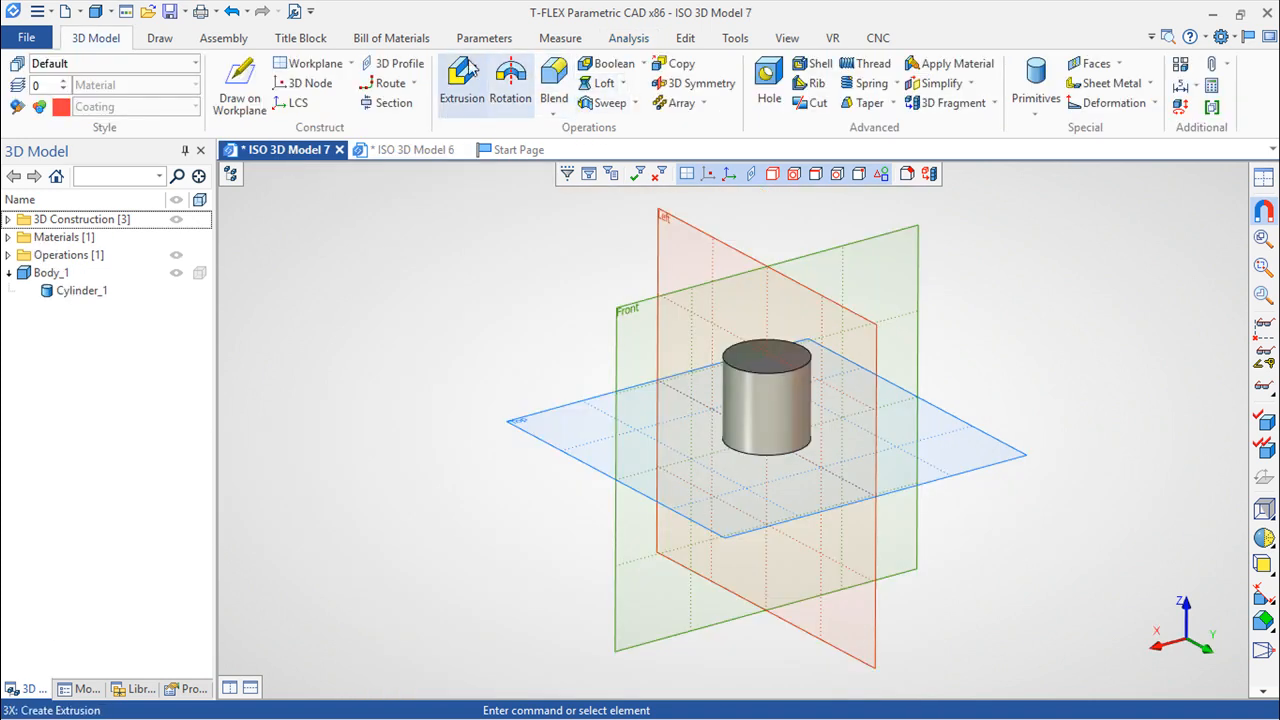
left_click(630, 40)
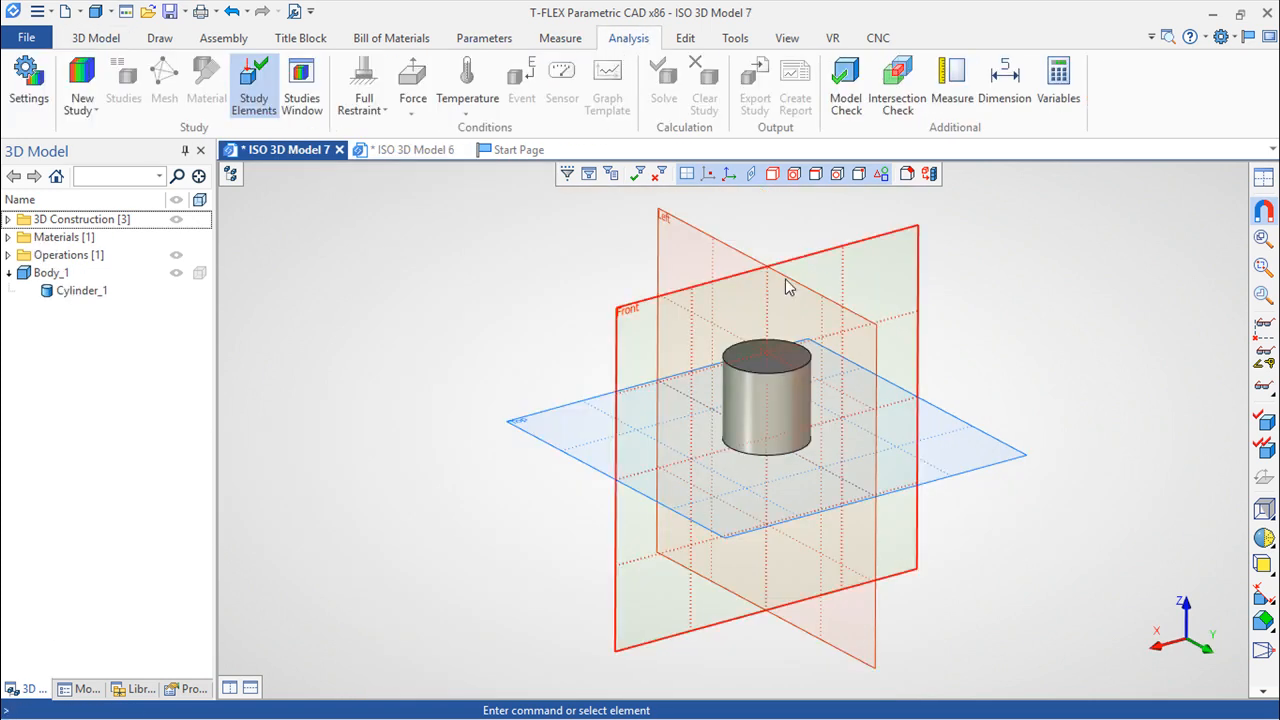
scroll(815, 262, "up", 5)
left_click(86, 106)
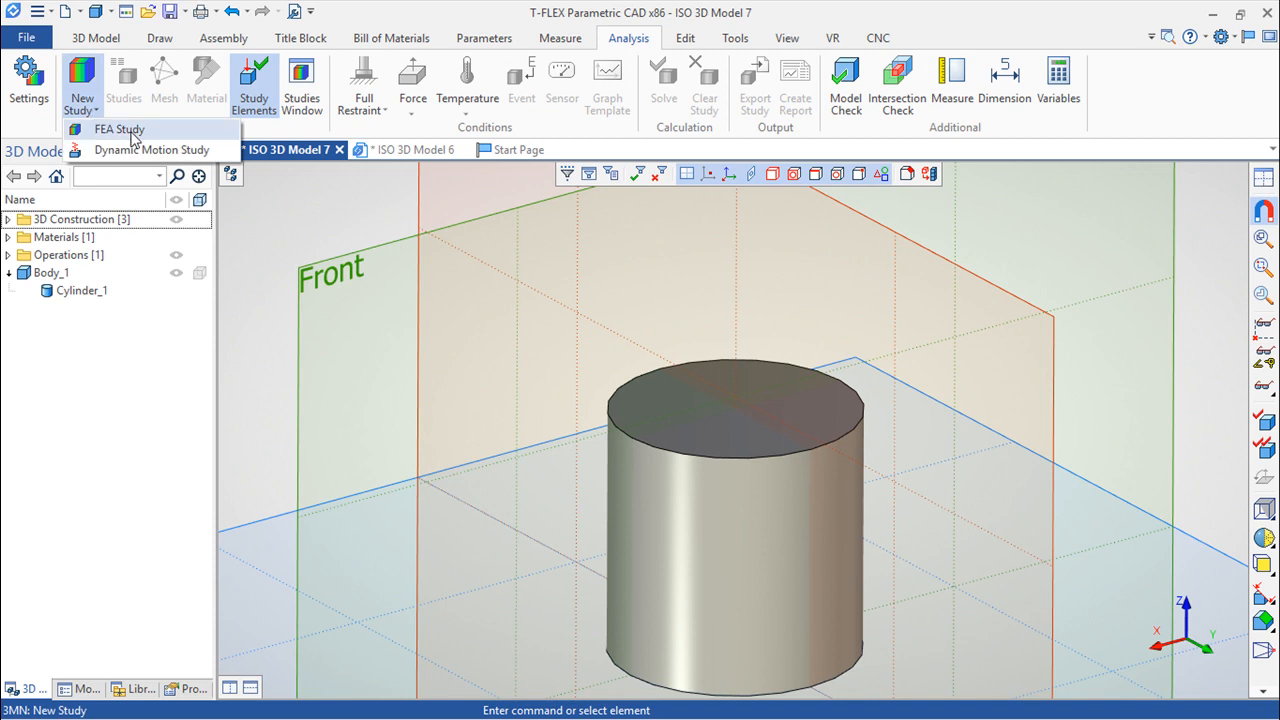
left_click(119, 130)
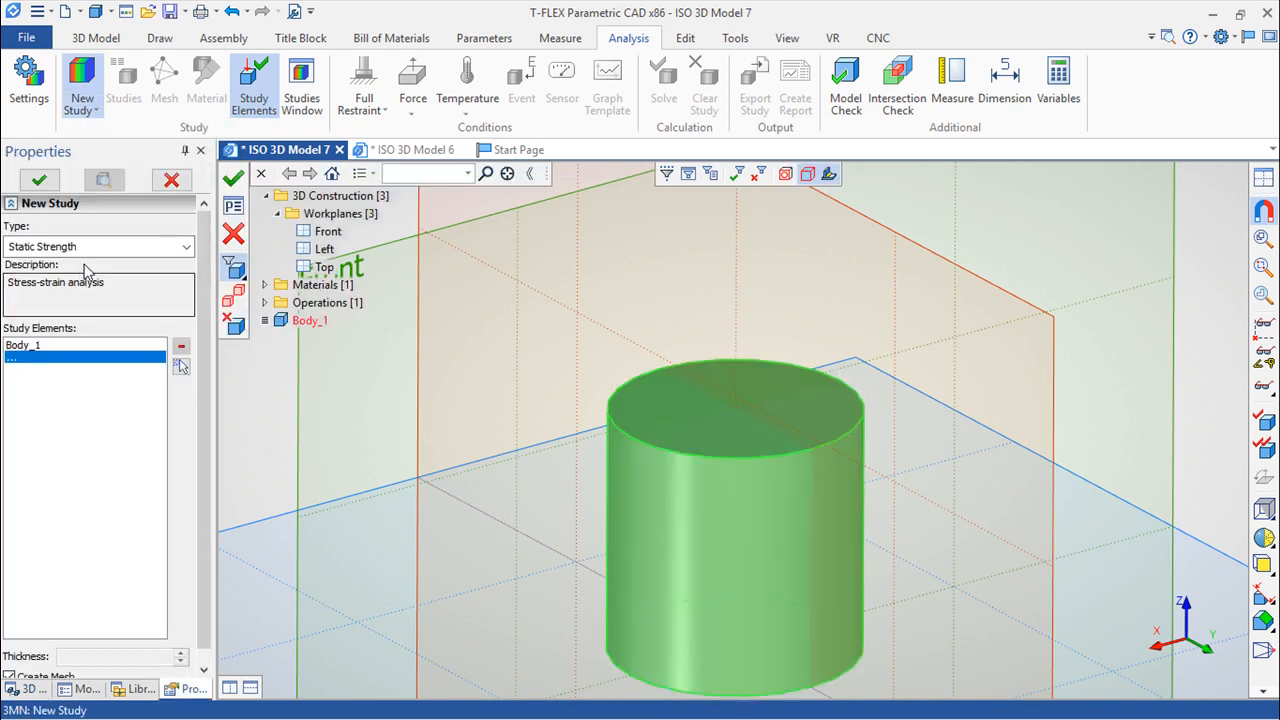
left_click(234, 179)
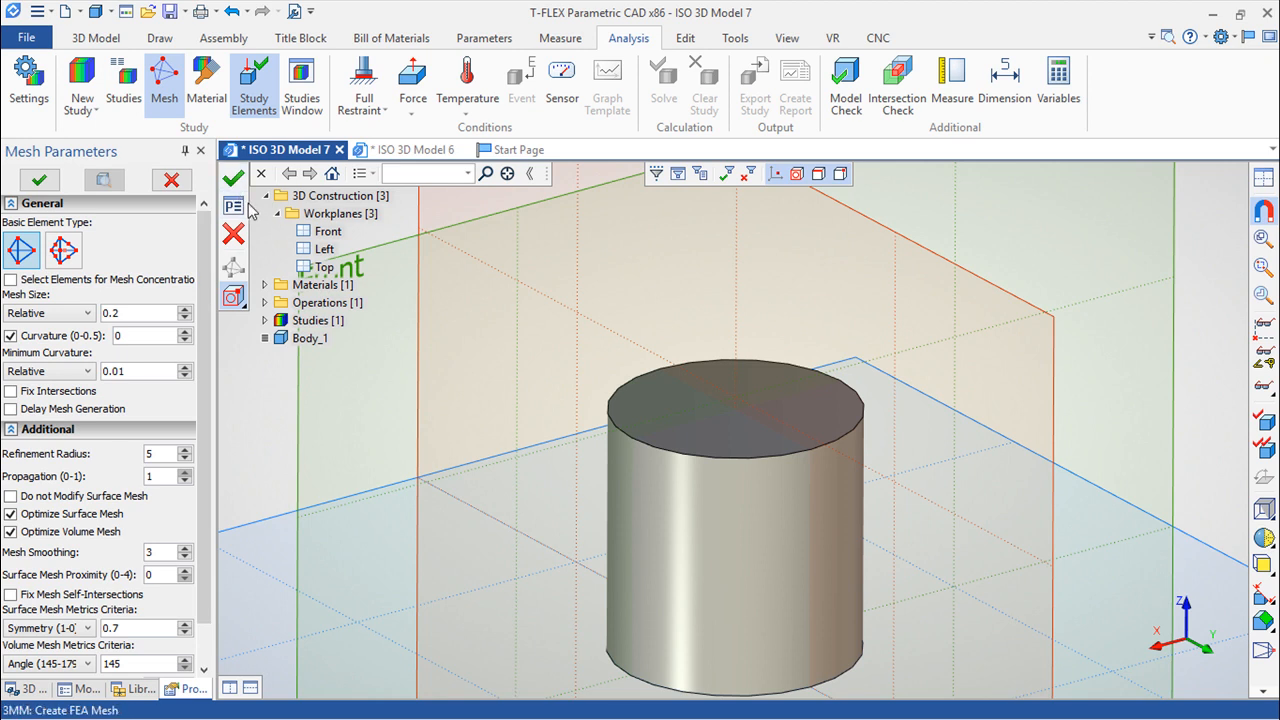
Generate the cylinder's finite element mesh with the default mesh parameters and inspect it
left_click(233, 178)
scroll(797, 487, "down", 2)
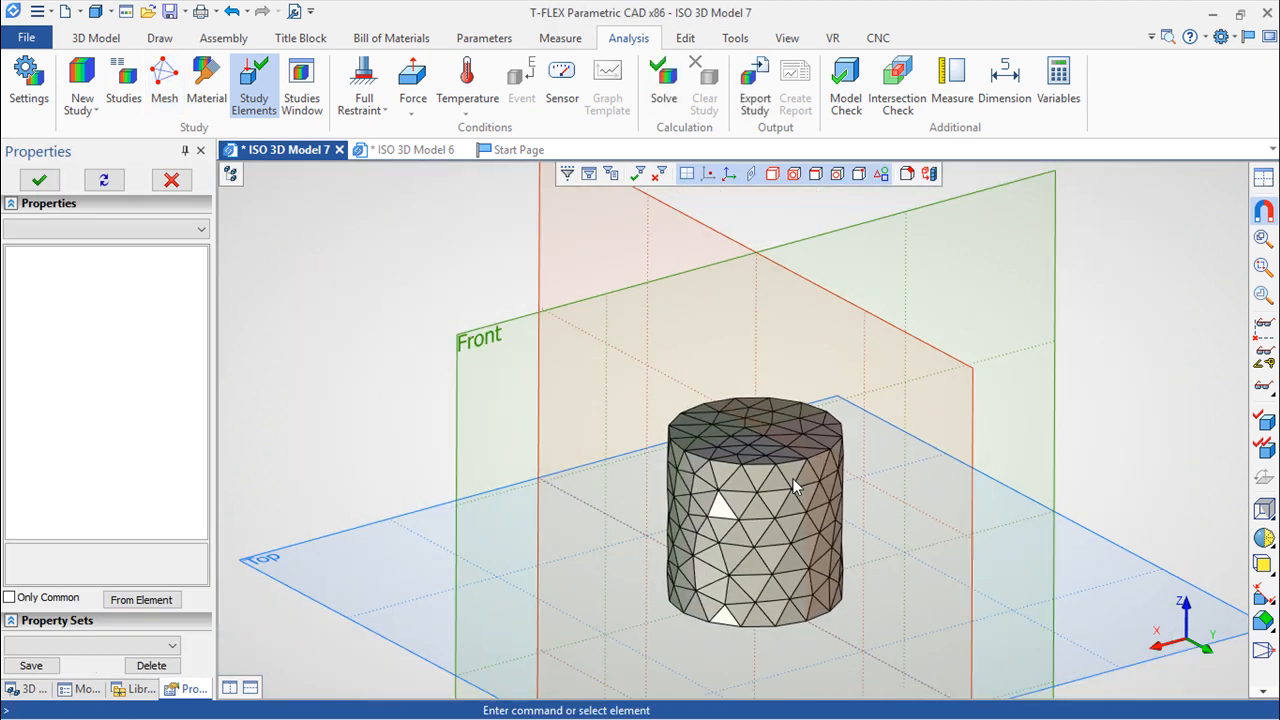
scroll(797, 487, "down", 3)
scroll(811, 390, "up", 4)
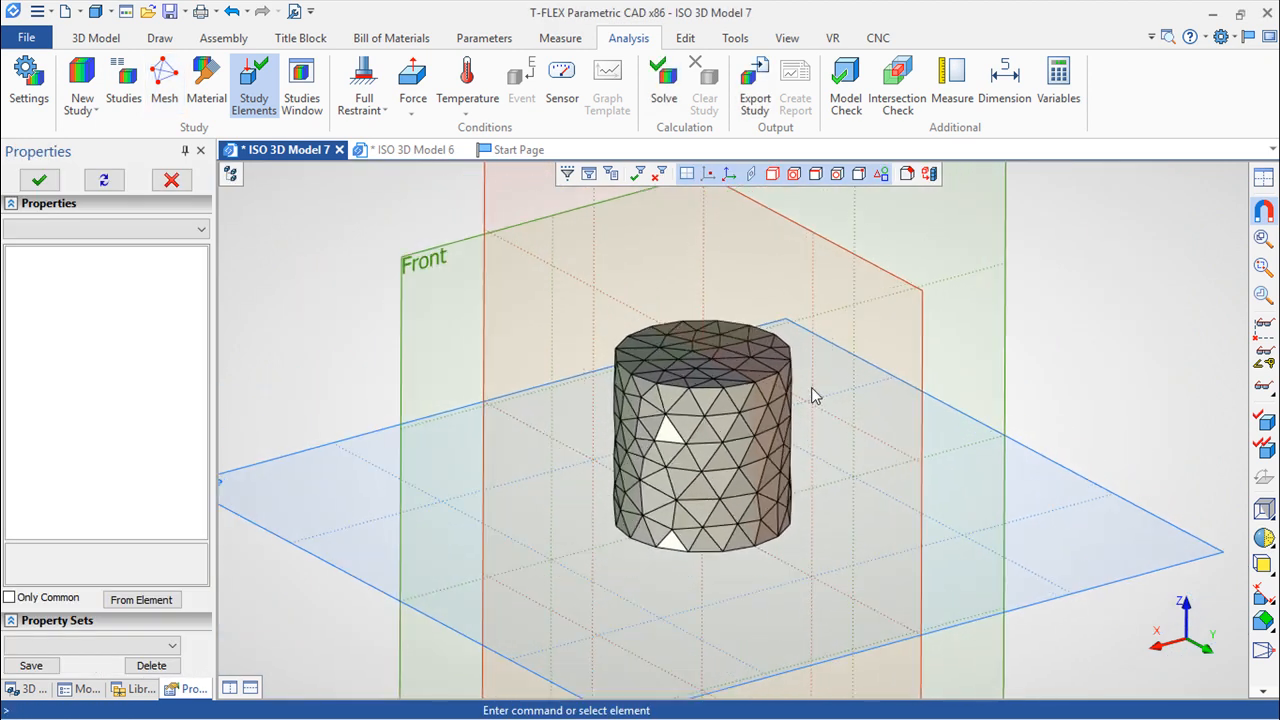
Try a sinusoidal bearing load on the cylinder's side face with the top face as direction, and discard it
left_click(413, 113)
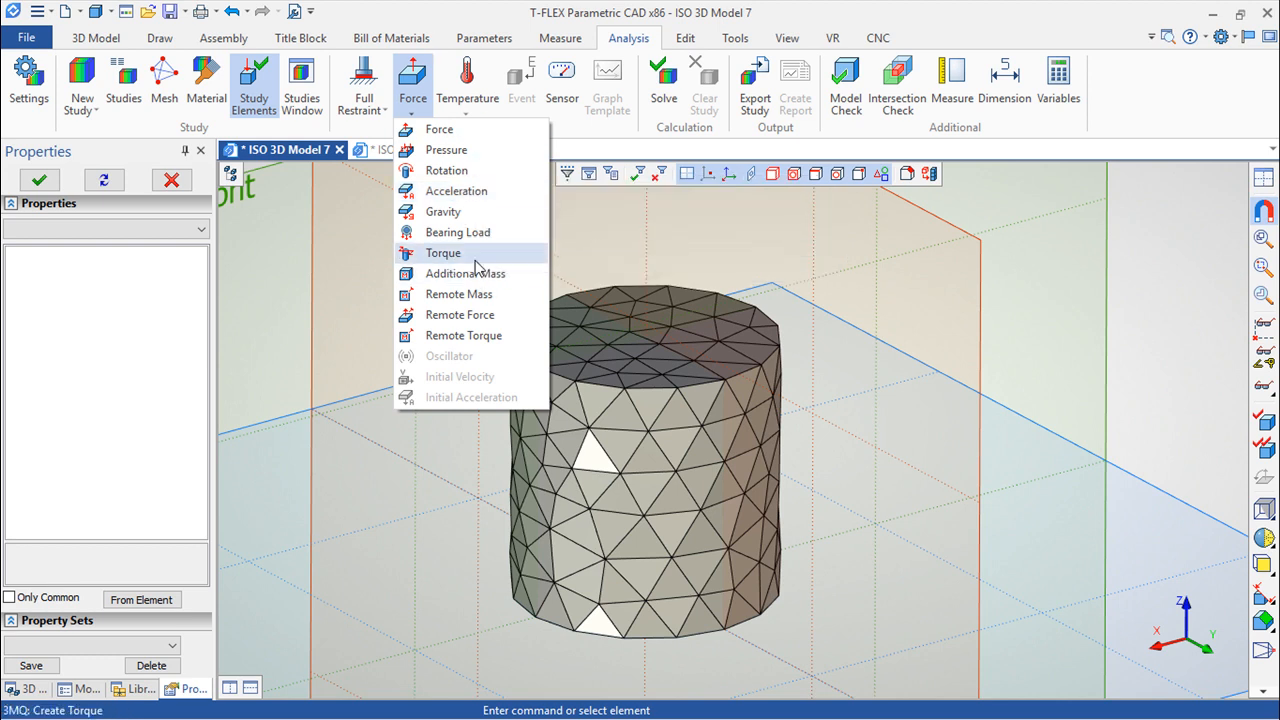
left_click(552, 219)
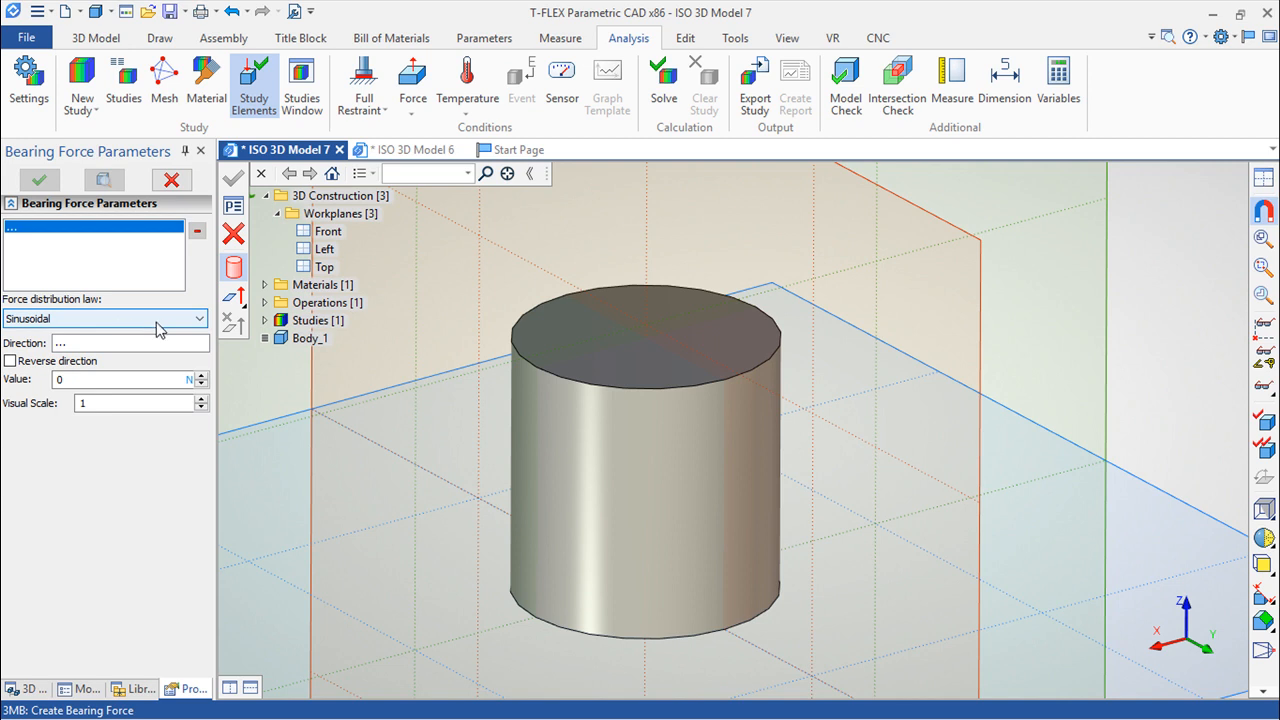
left_click(110, 343)
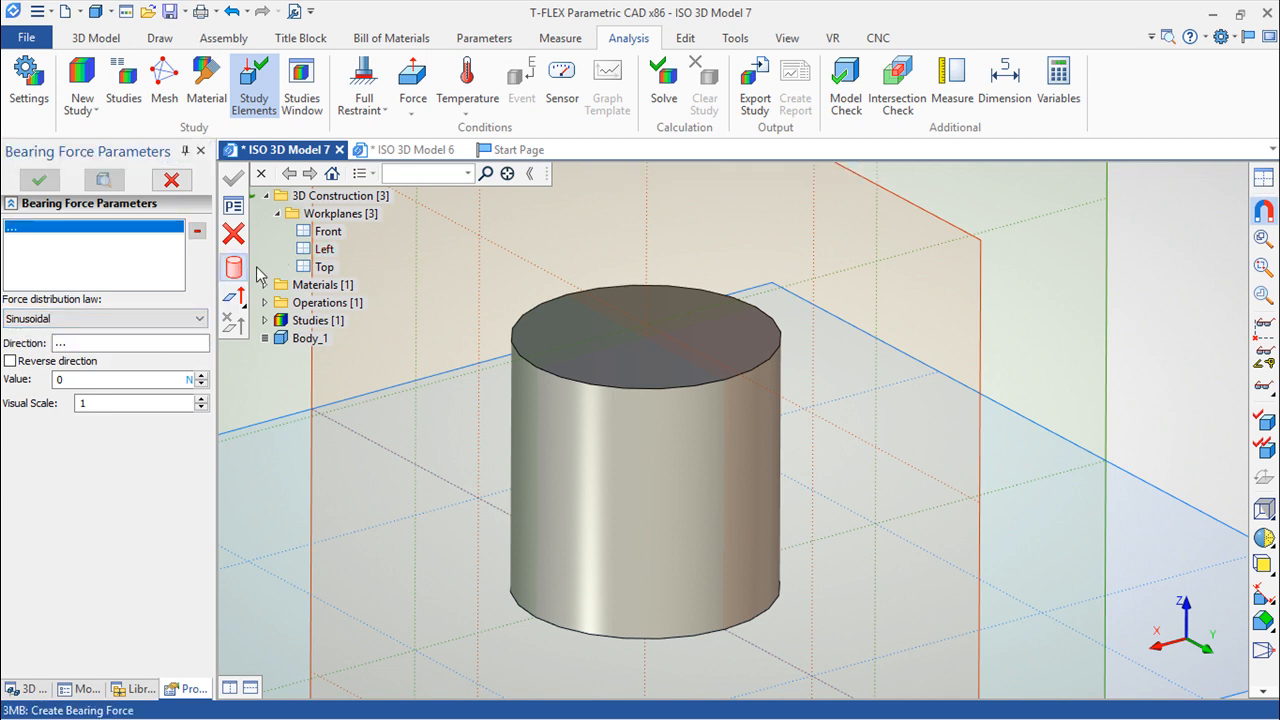
left_click(737, 448)
left_click(233, 296)
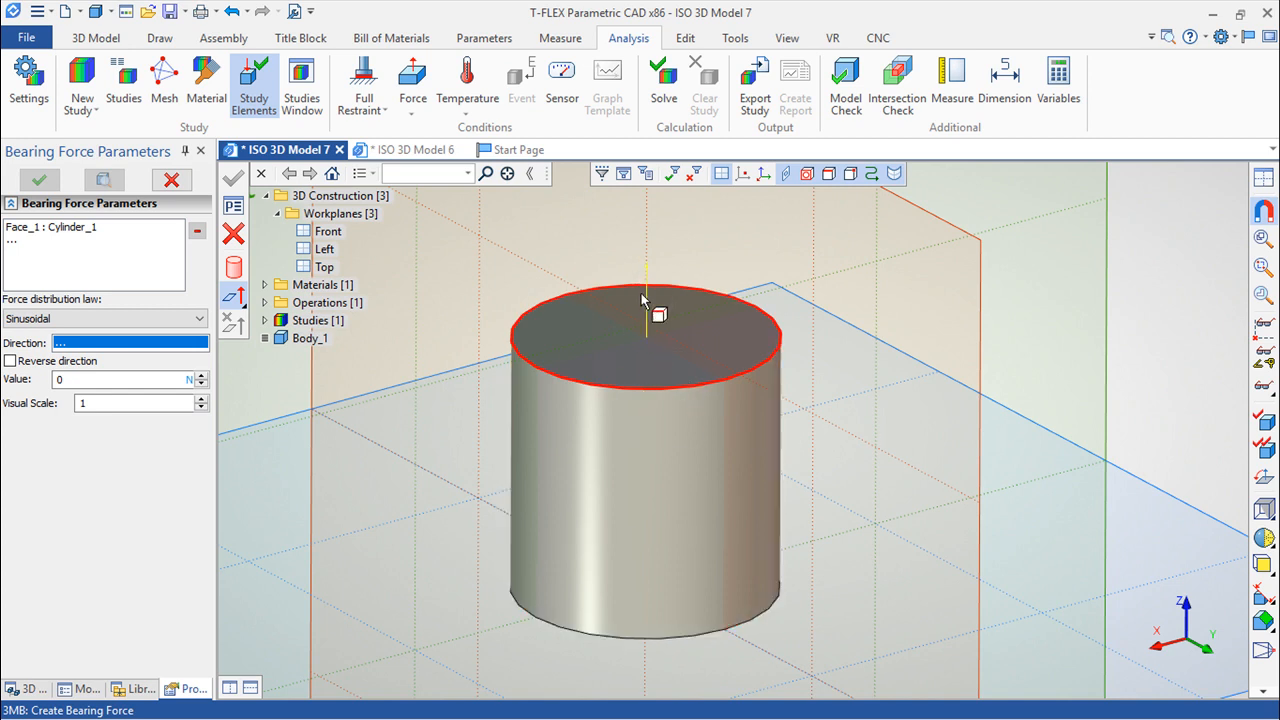
scroll(760, 365, "down", 2)
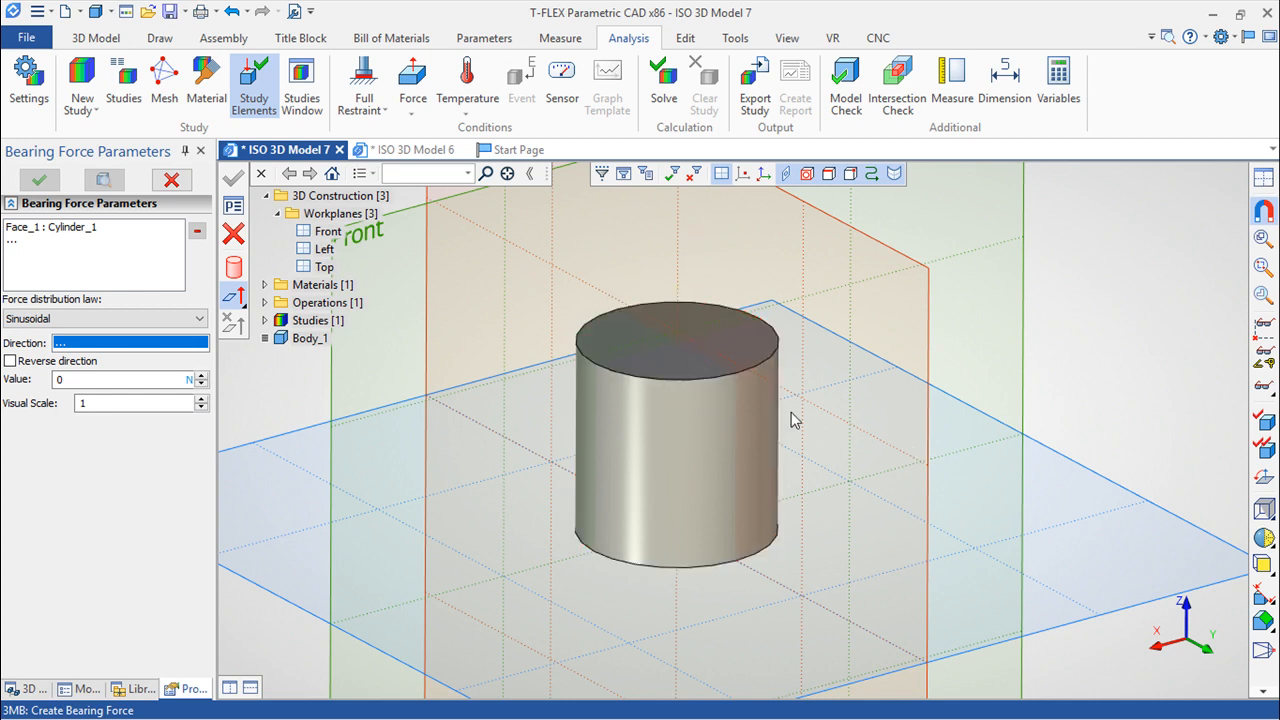
left_click(682, 332)
middle_click_drag(790, 418, 835, 470)
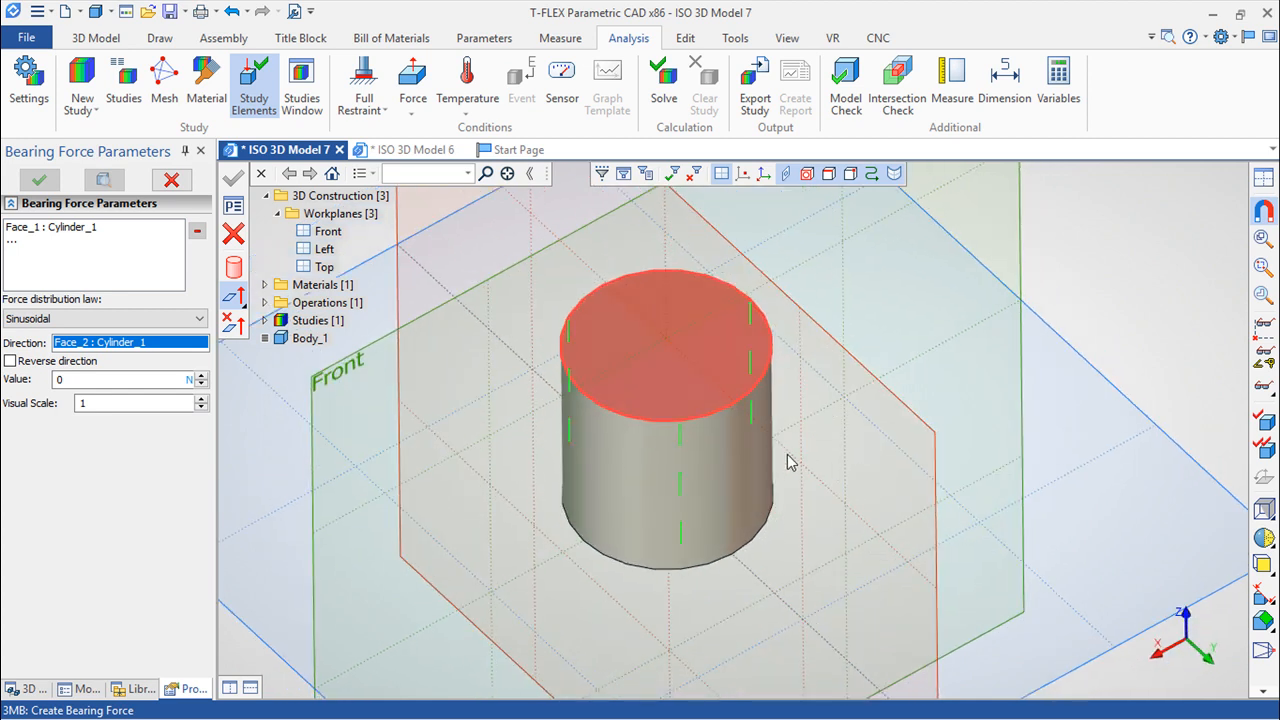
left_click(233, 233)
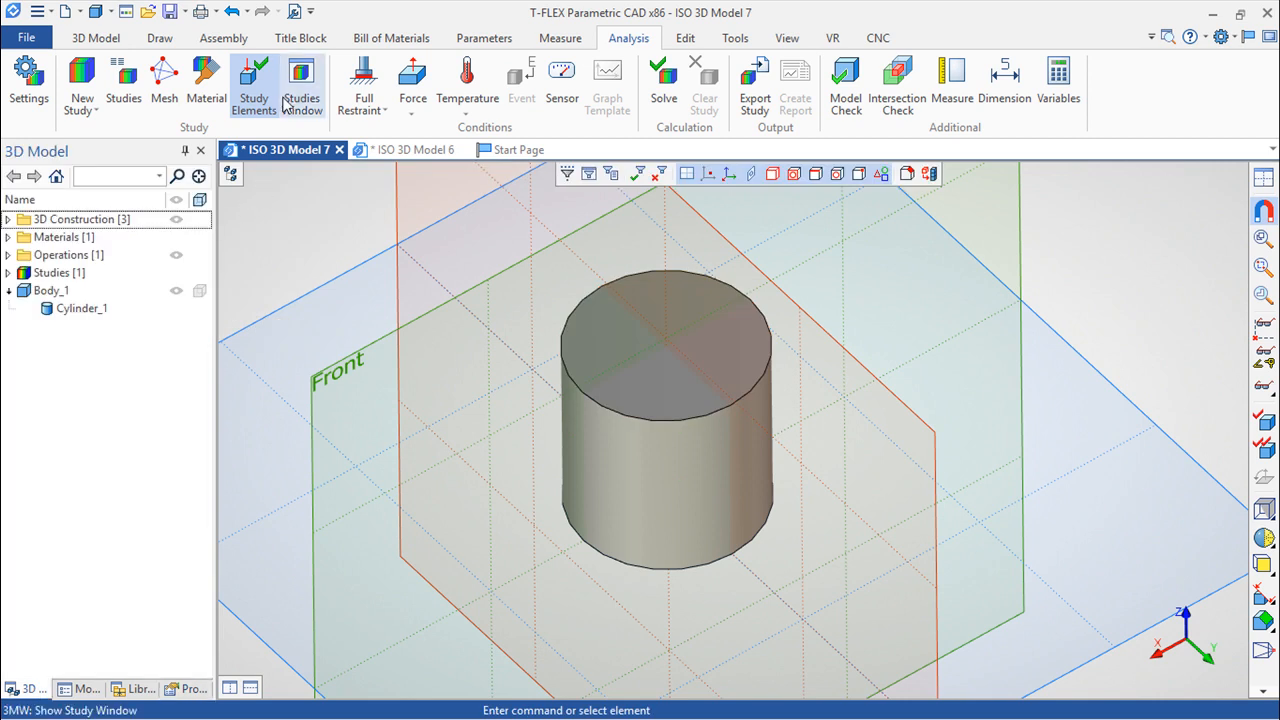
Start a torque load on the cylinder's top face, using the cylindrical side face as its axis
left_click(418, 114)
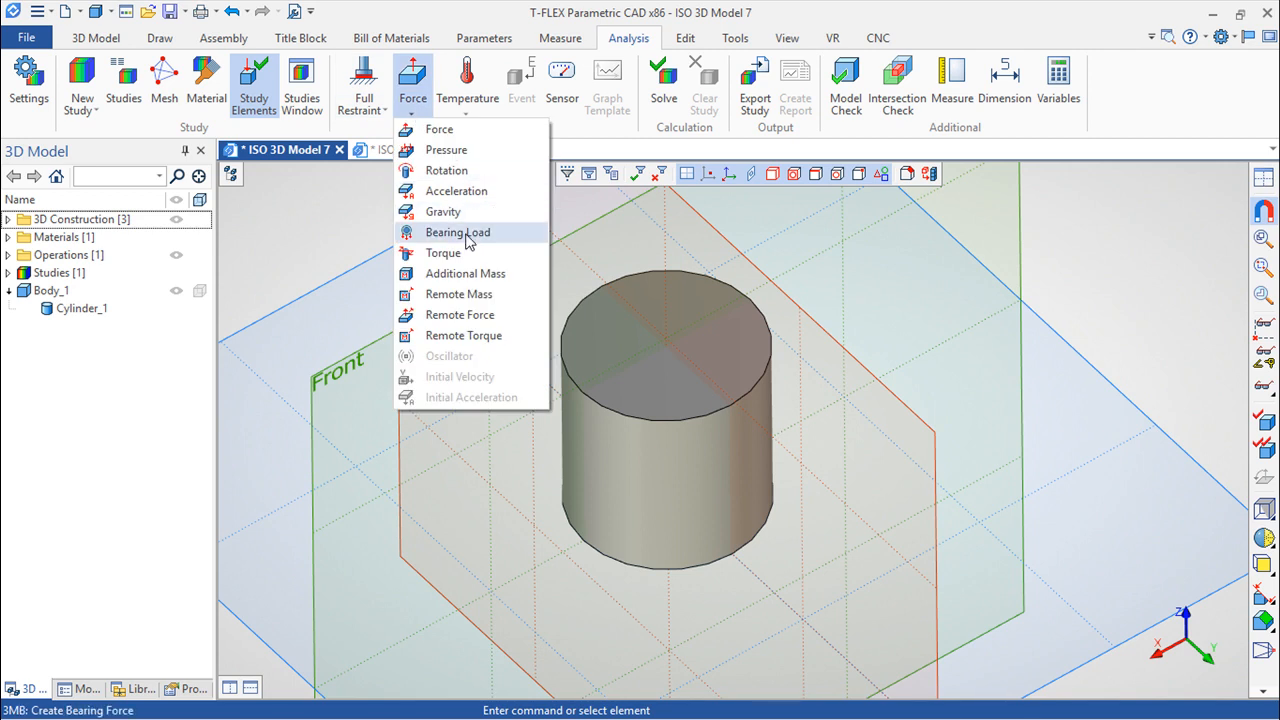
left_click(445, 254)
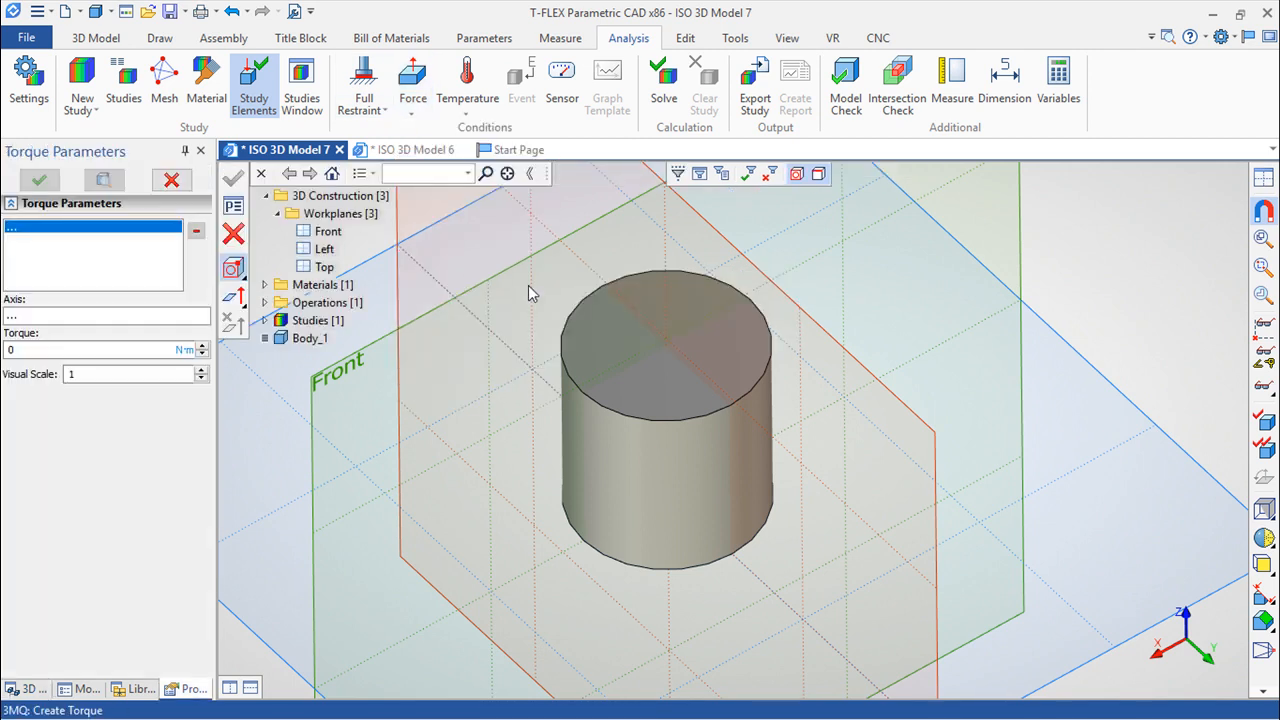
middle_click_drag(623, 492, 585, 522)
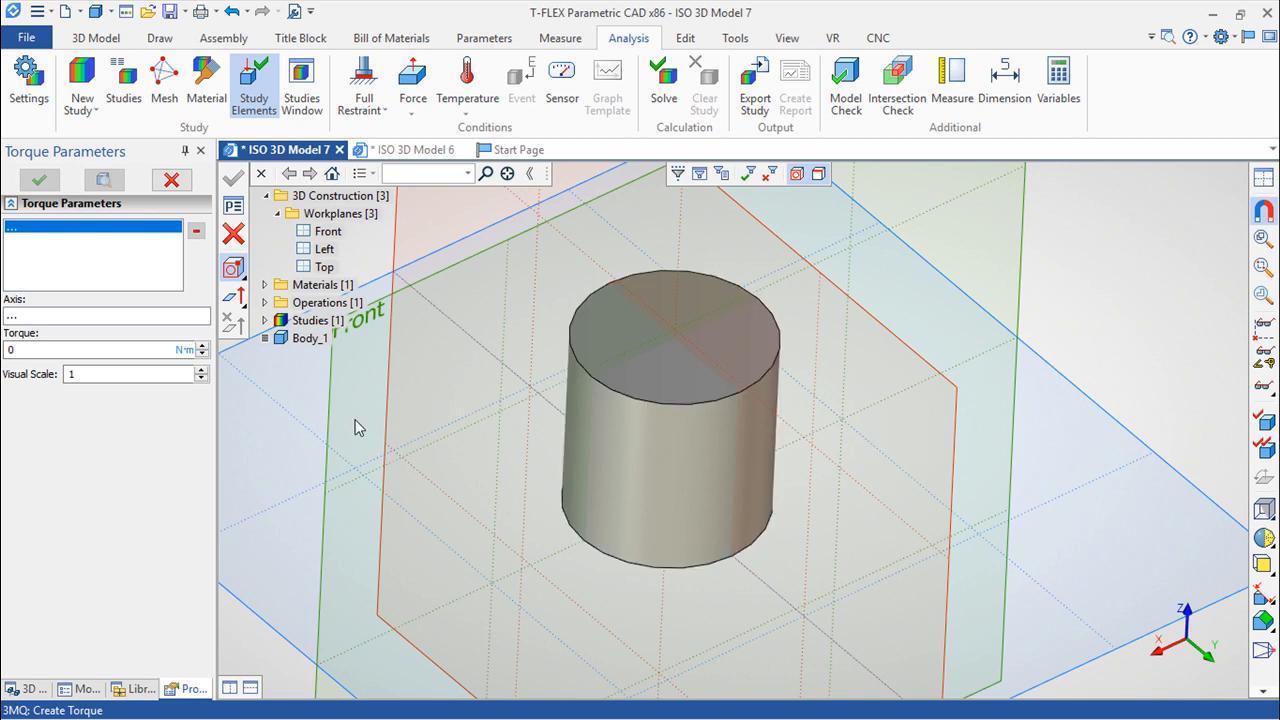
left_click(675, 347)
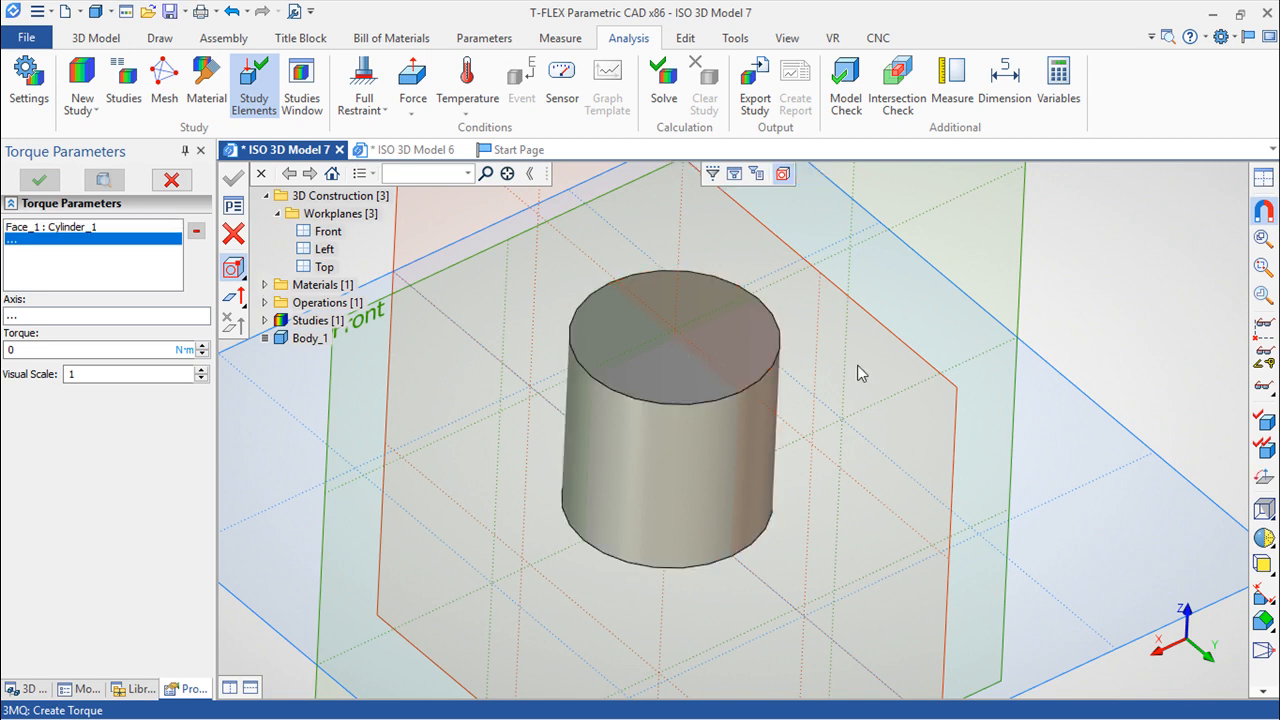
left_click(46, 316)
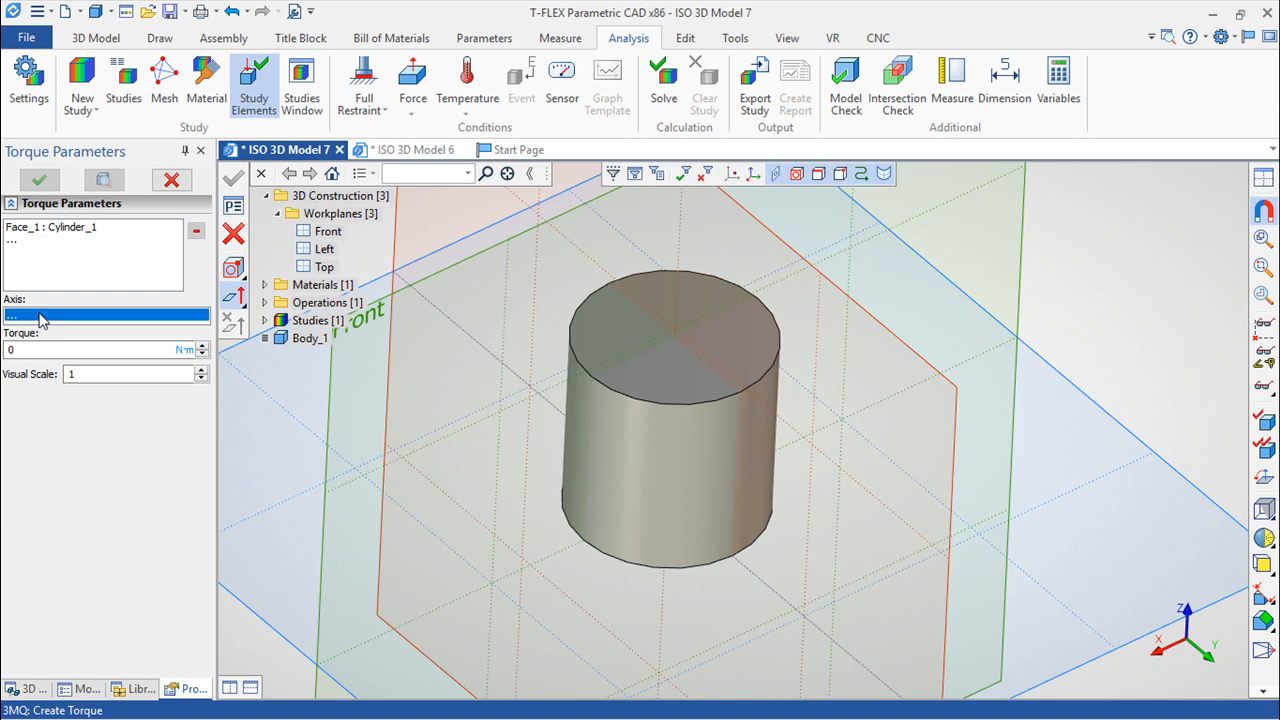
left_click(671, 366)
scroll(701, 347, "up", 3)
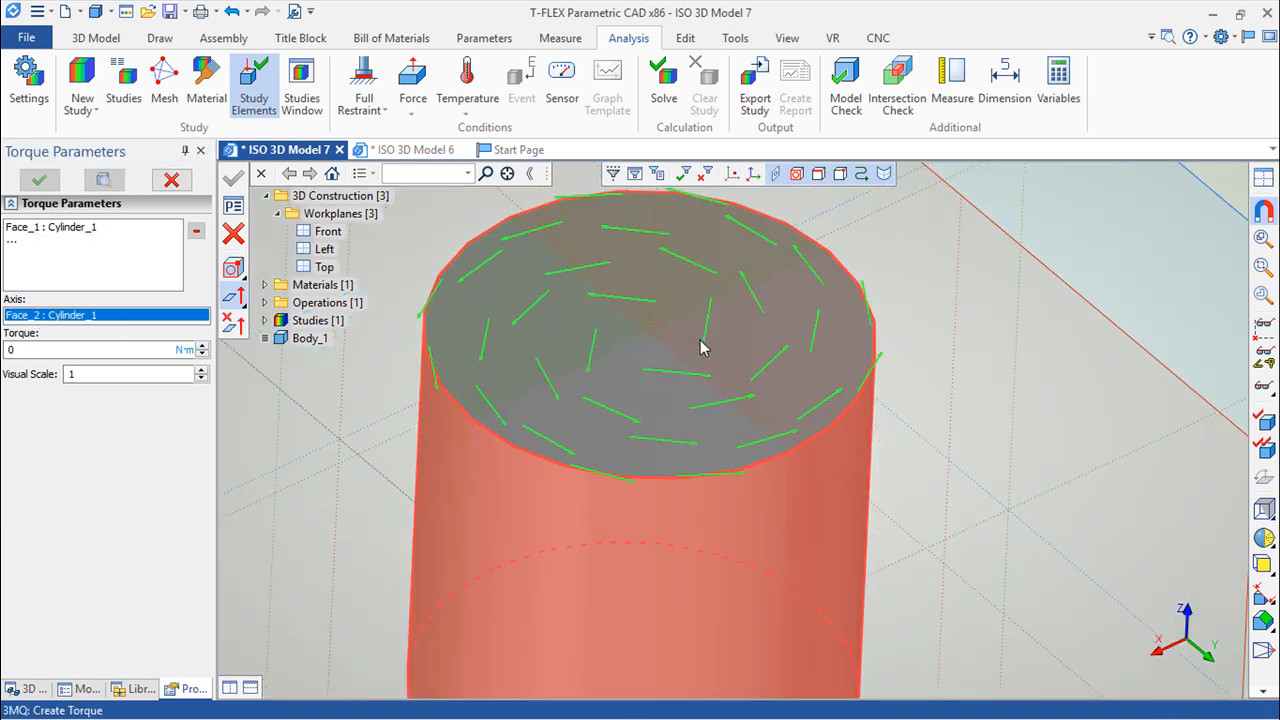
Set the torque to 100 N·m, keep Newton-Meter as the unit, and create the load
left_click(10, 350)
type("100")
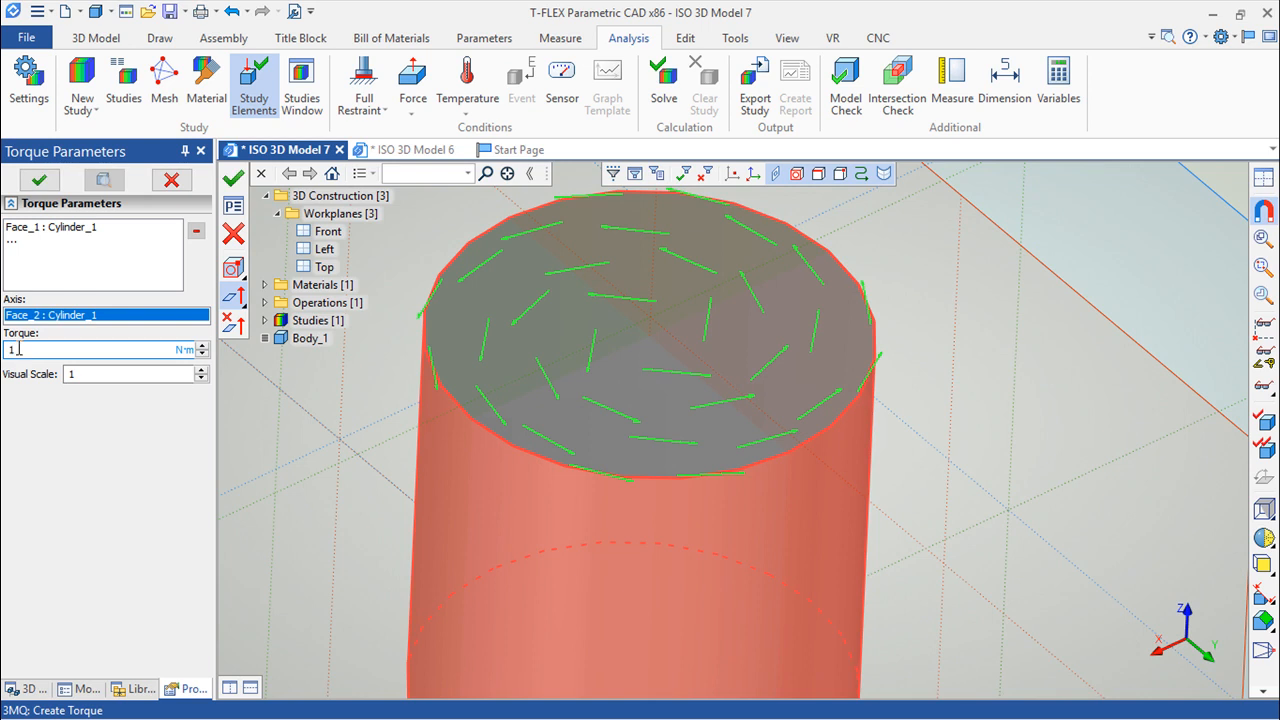
left_click(87, 369)
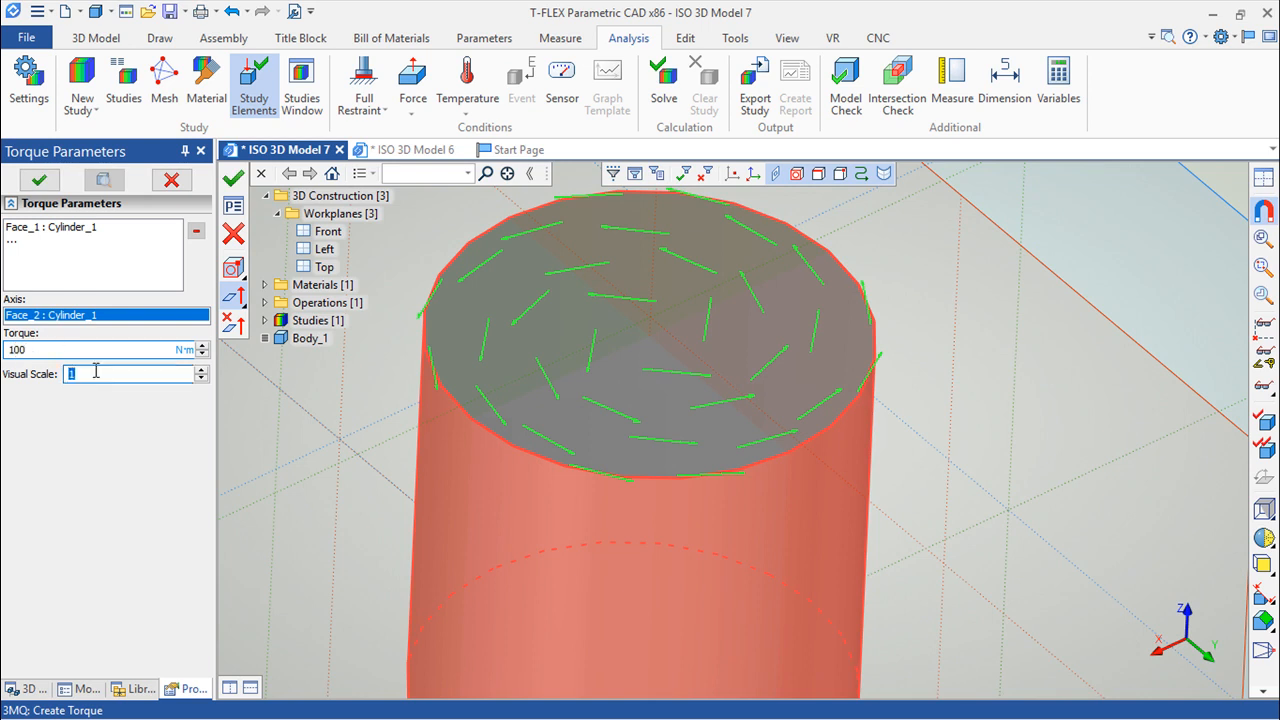
left_click(185, 350)
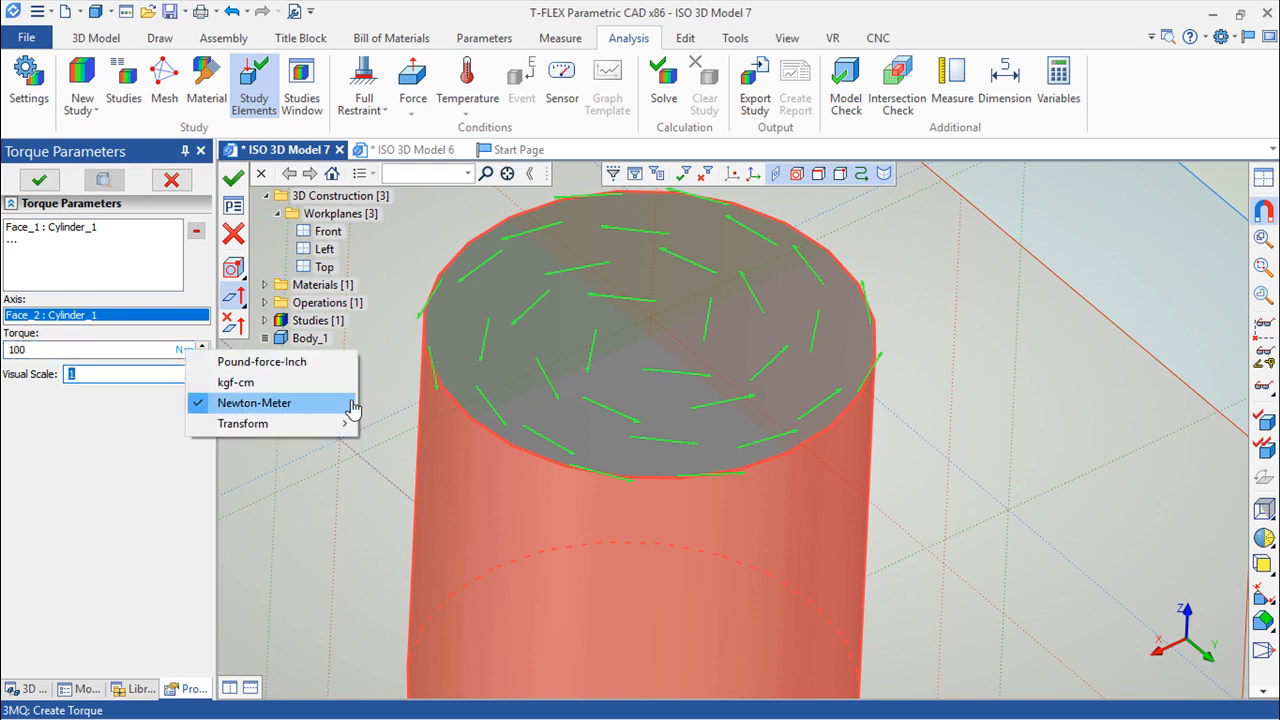
left_click(302, 505)
left_click(233, 178)
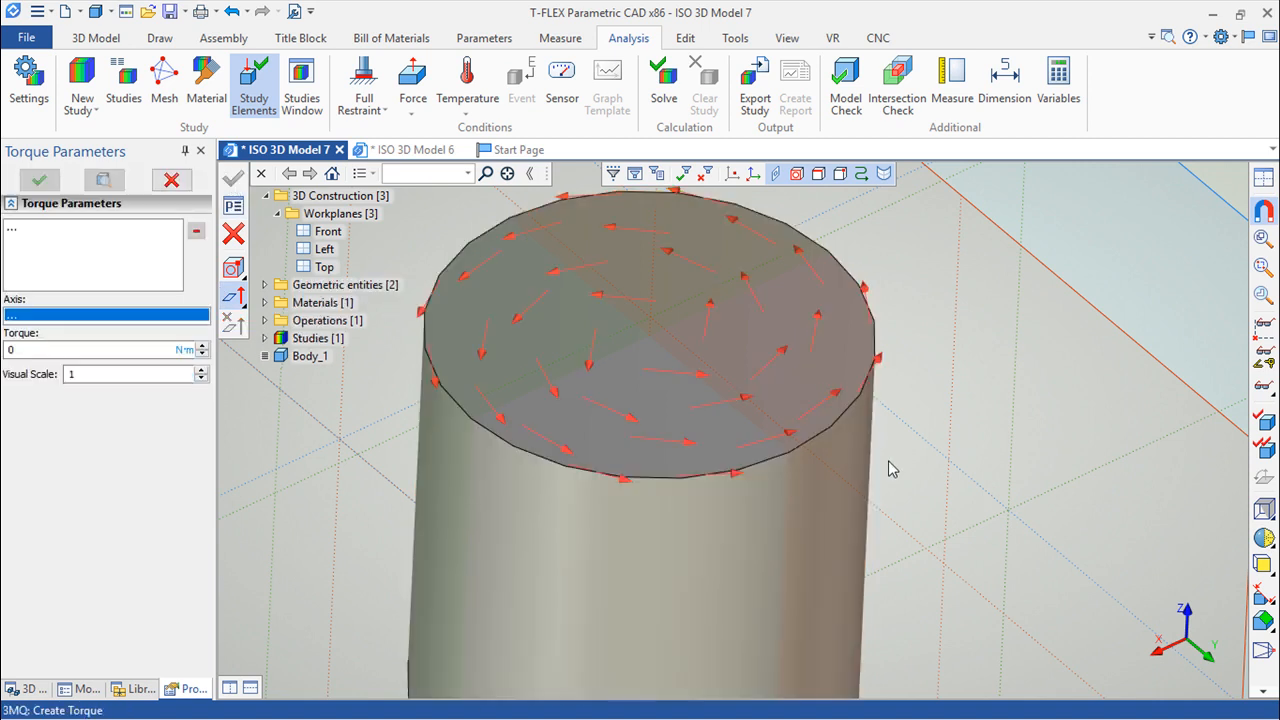
Examine the torque arrows on the cylinder's end face from several angles and review the available load types
scroll(844, 513, "down", 3)
left_click_drag(770, 465, 814, 457)
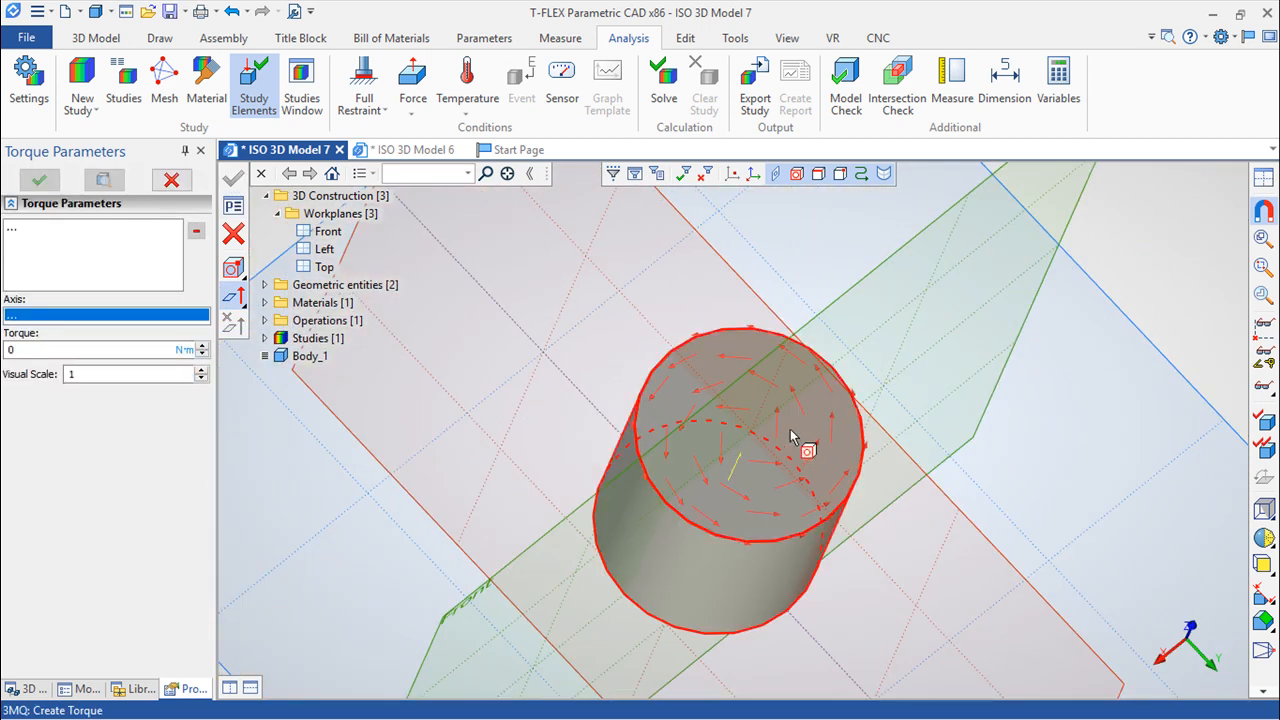
left_click_drag(677, 343, 1032, 445)
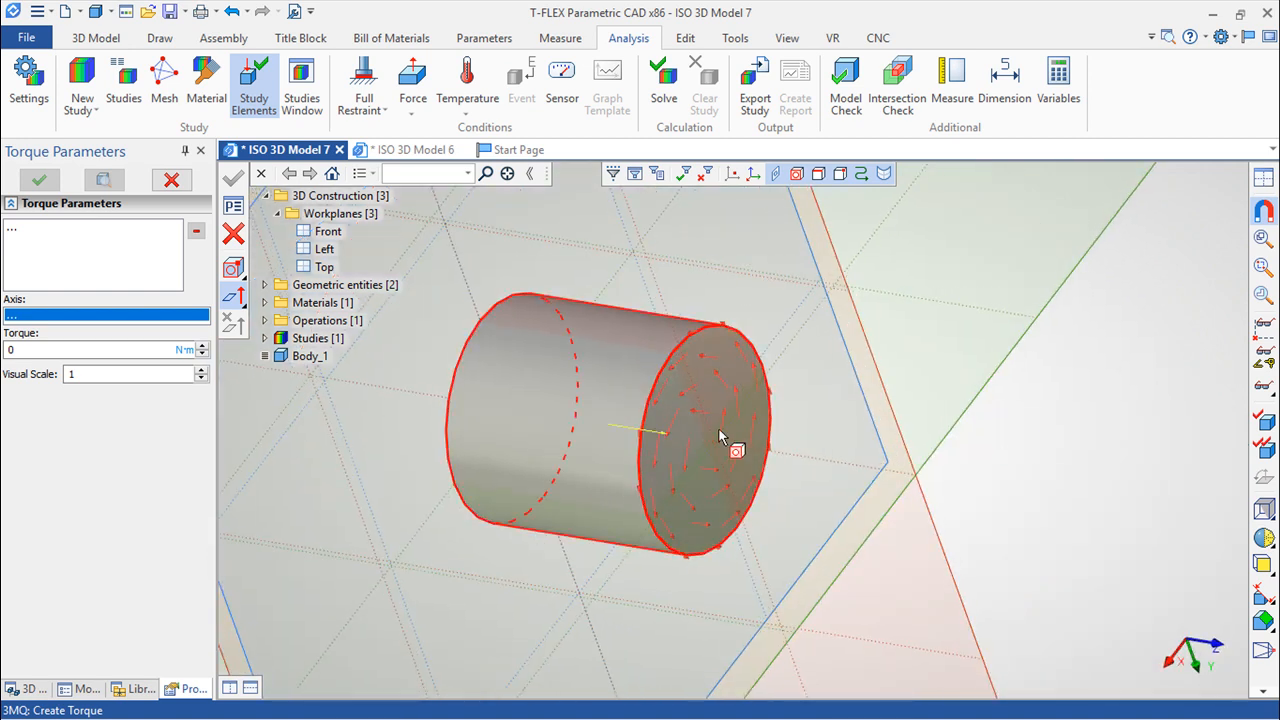
left_click_drag(719, 430, 908, 448)
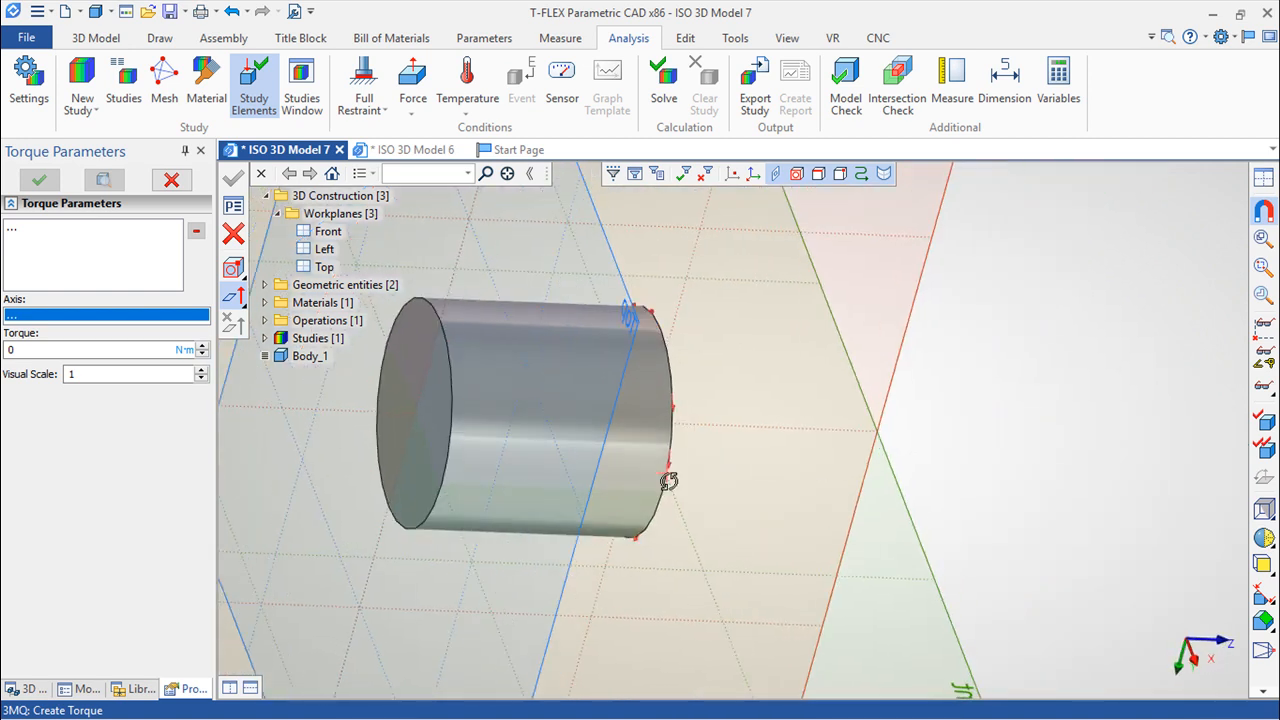
left_click_drag(743, 488, 474, 429)
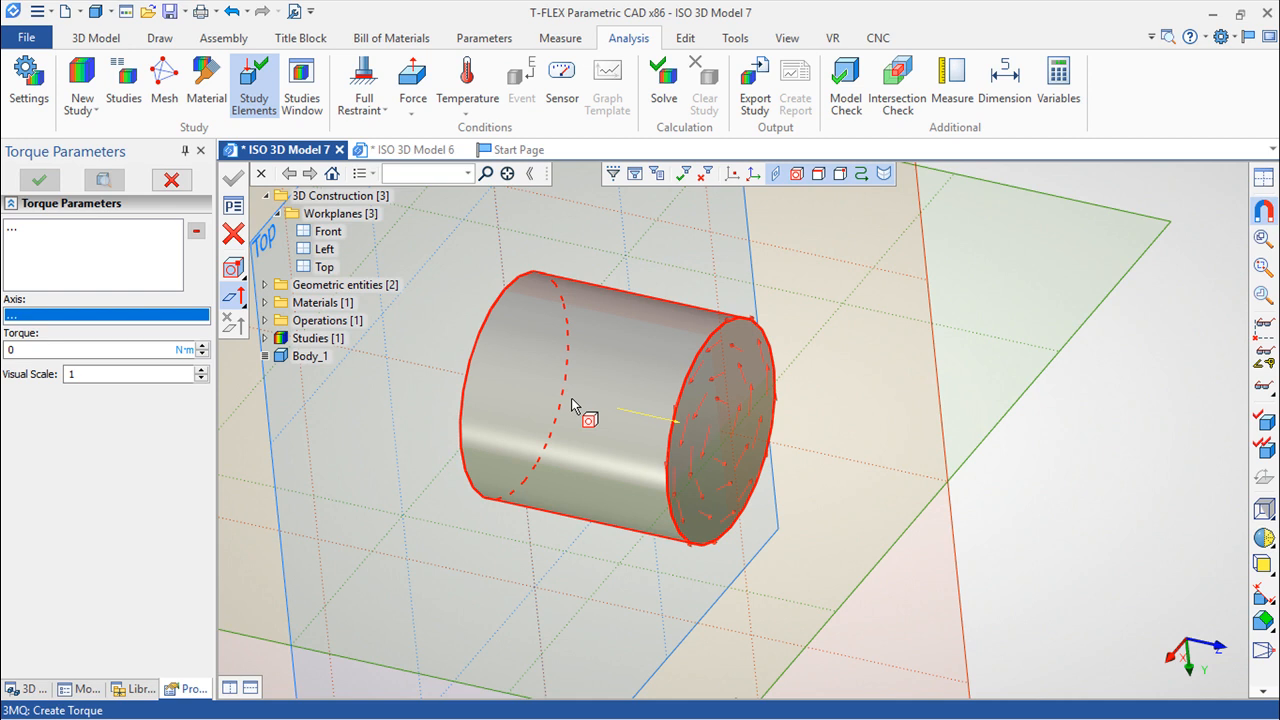
left_click(412, 109)
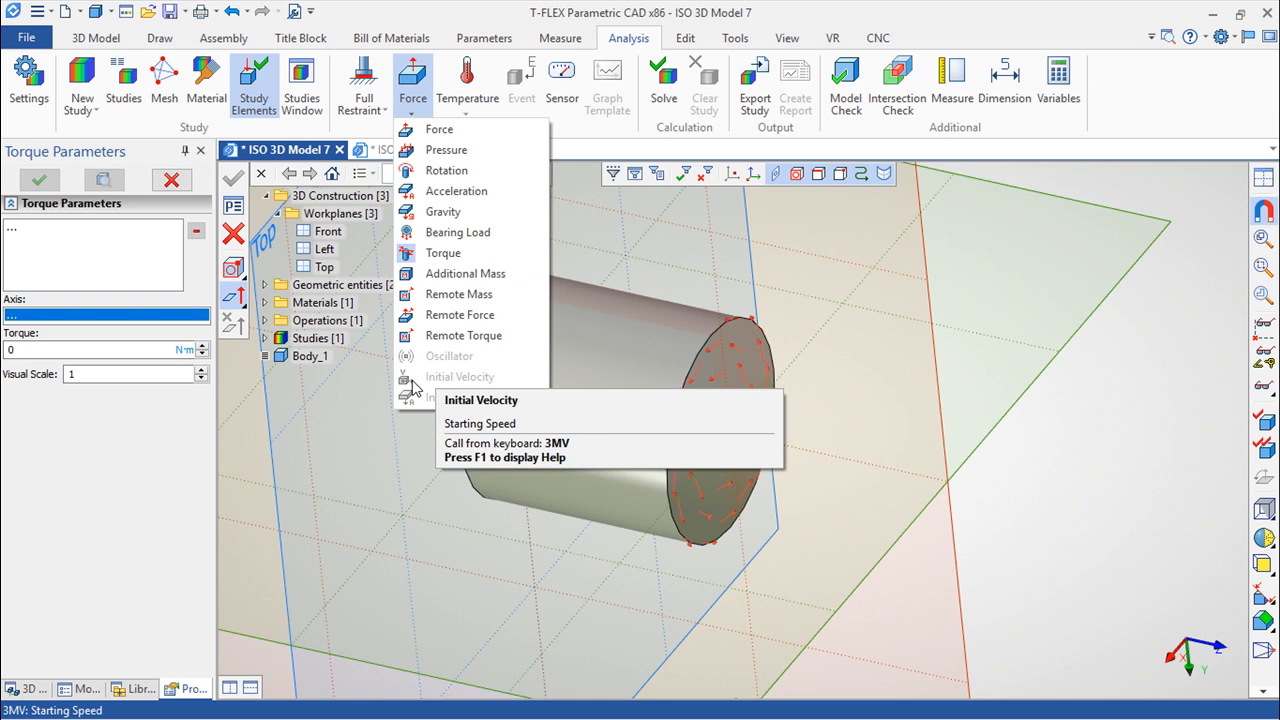
left_click(343, 316)
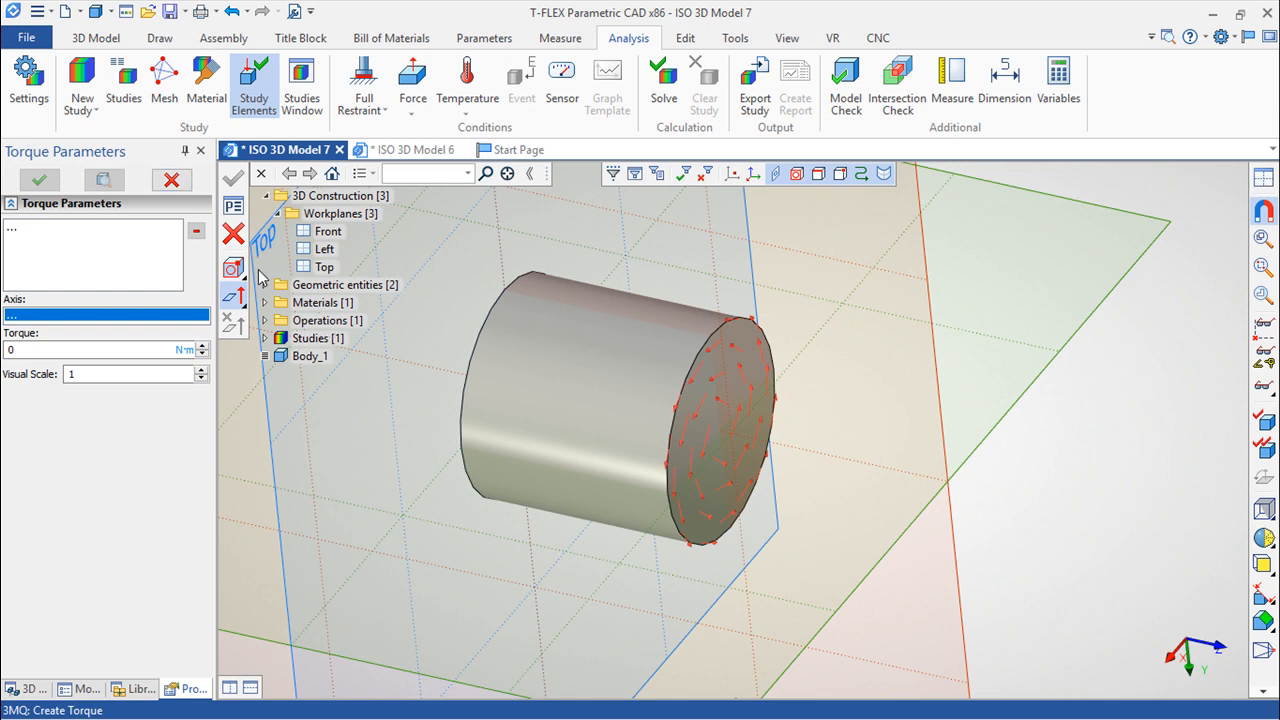
Leave the torque command and delete the cylinder's strength study, Study_1
left_click(265, 339)
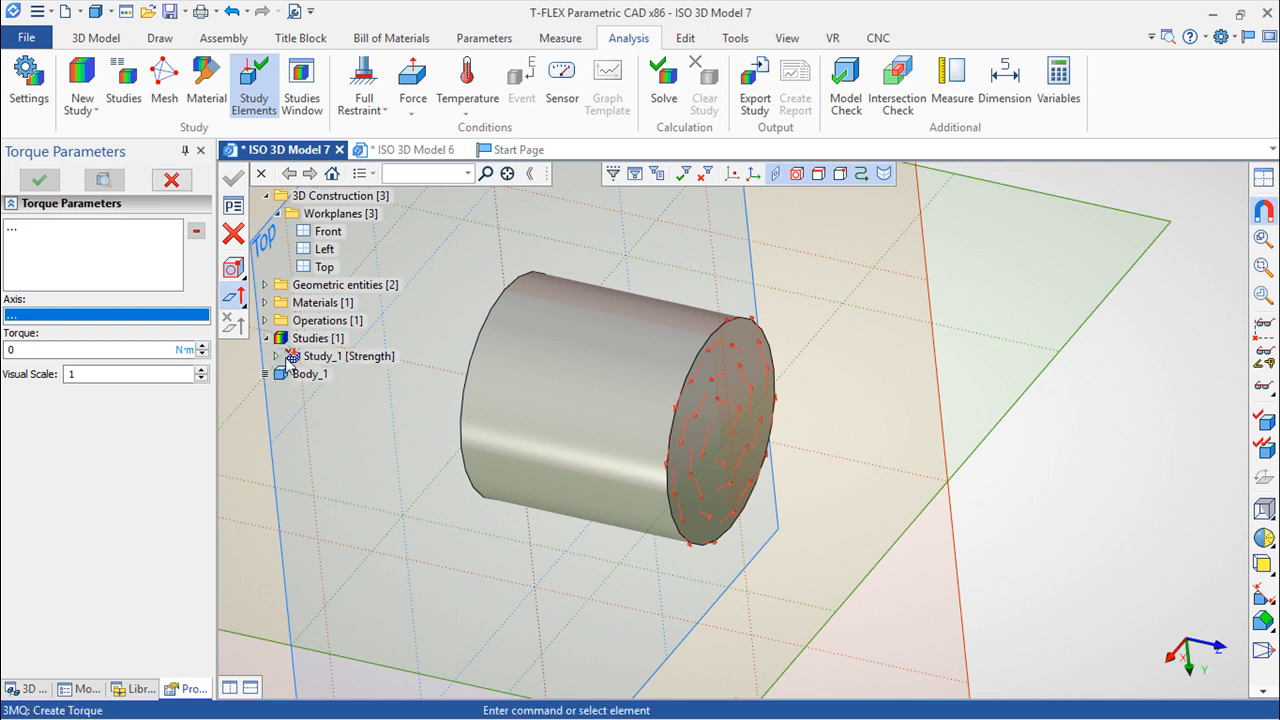
double_click(314, 358)
right_click(314, 360)
left_click(391, 462)
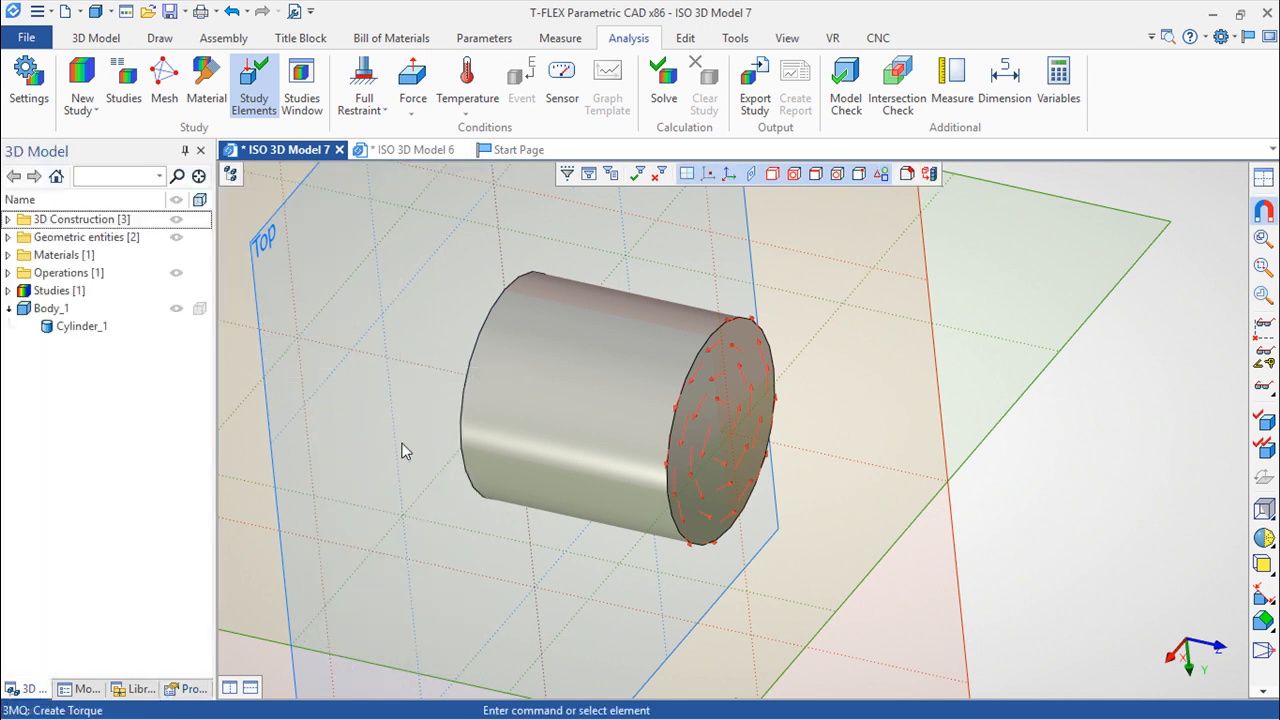
right_click_drag(590, 300, 766, 409)
left_click(230, 173)
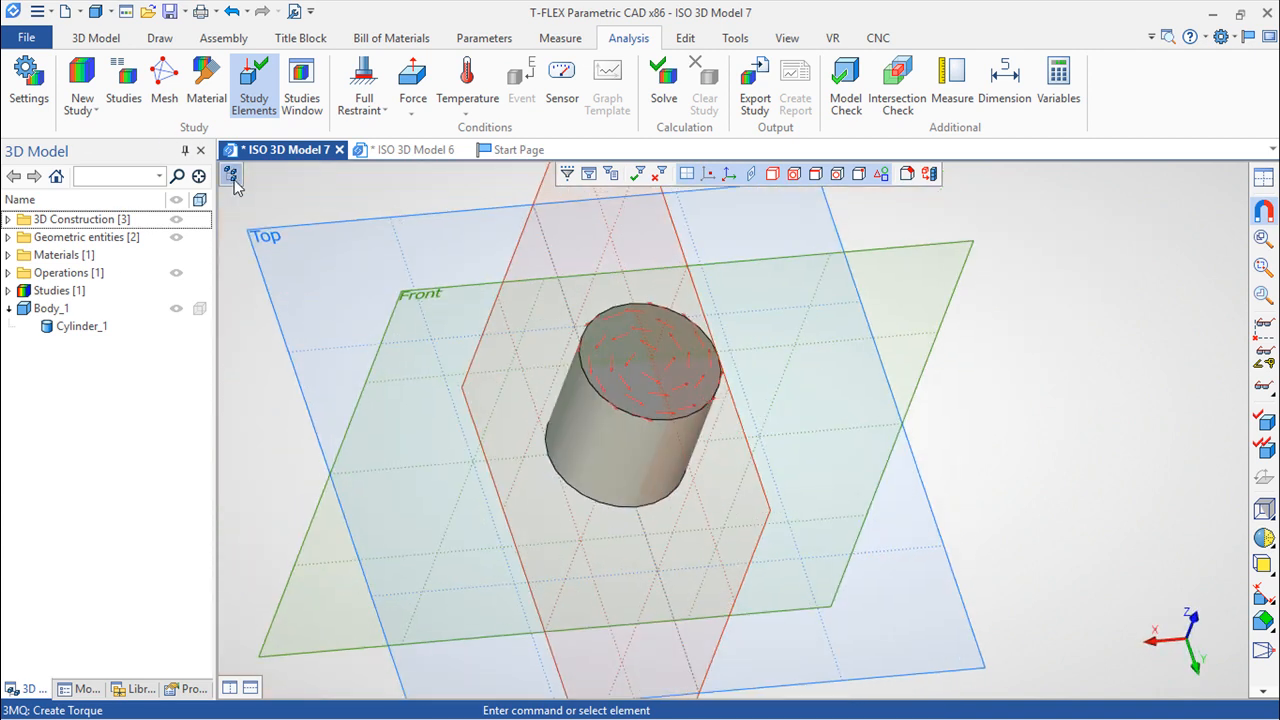
right_click(318, 357)
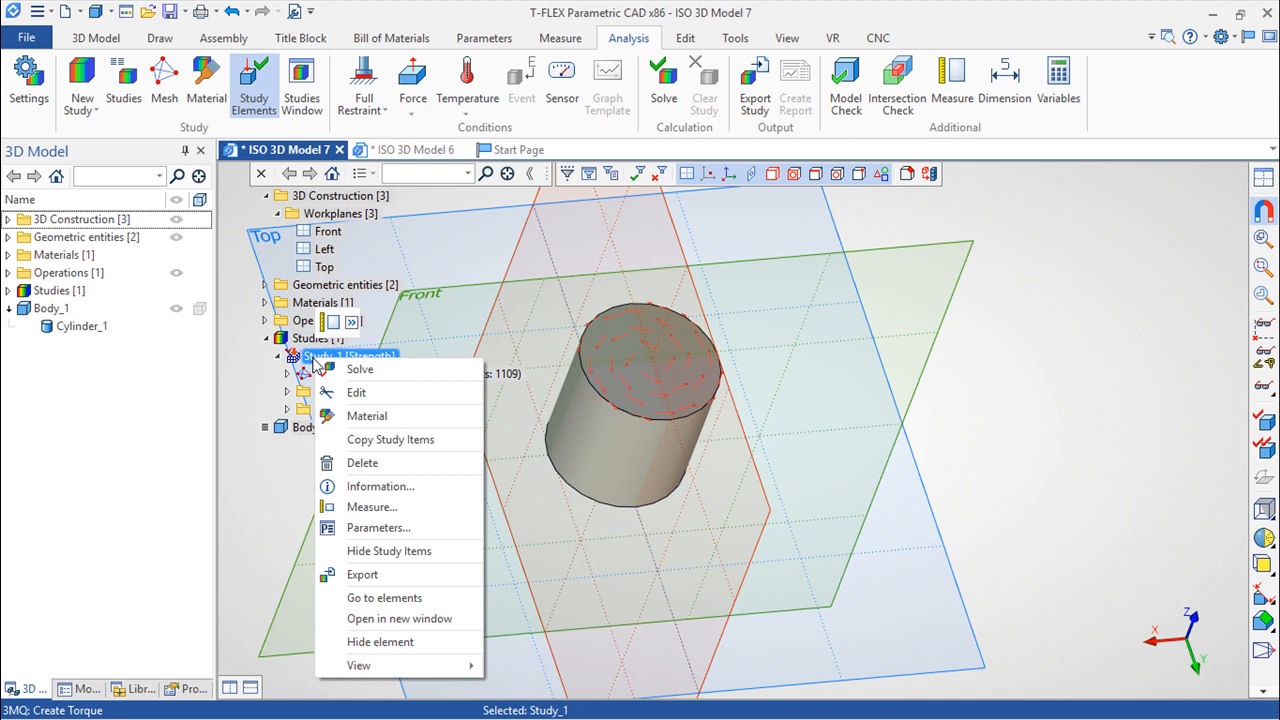
left_click(365, 465)
left_click(760, 517)
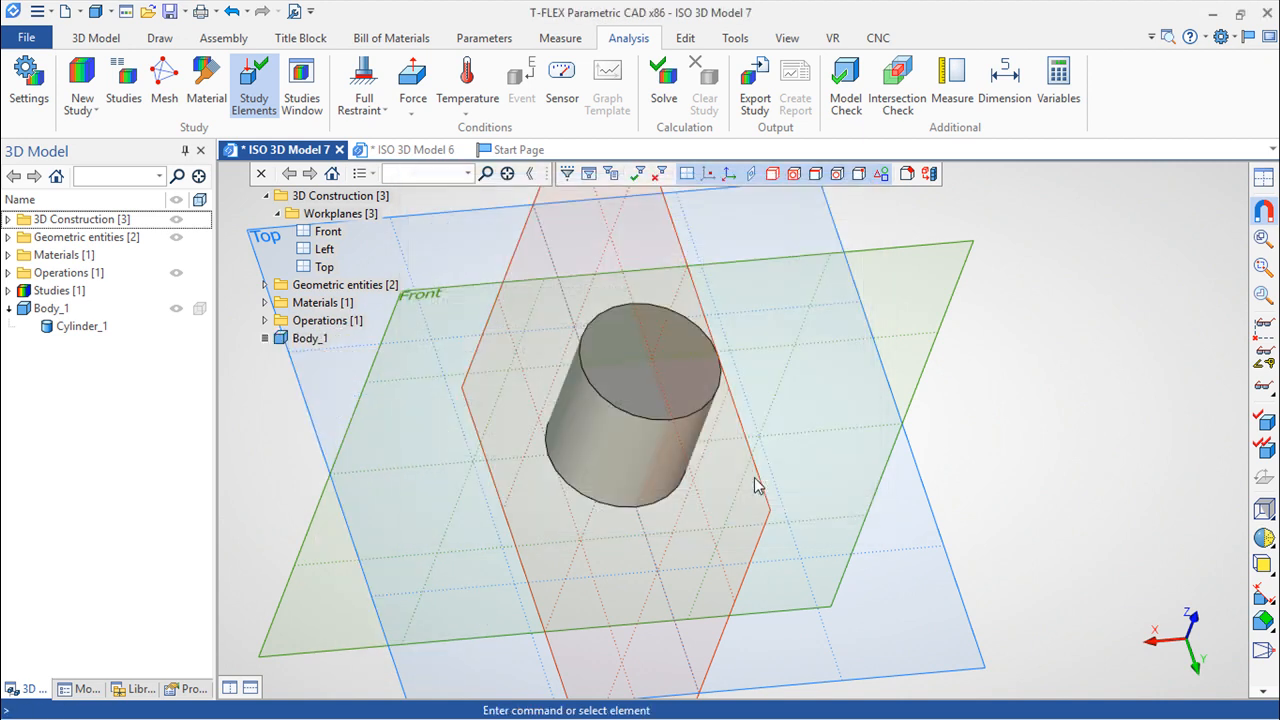
Create a Forced Oscillation FEA study on the cylinder, generate its mesh with the default parameters and inspect it
left_click(84, 105)
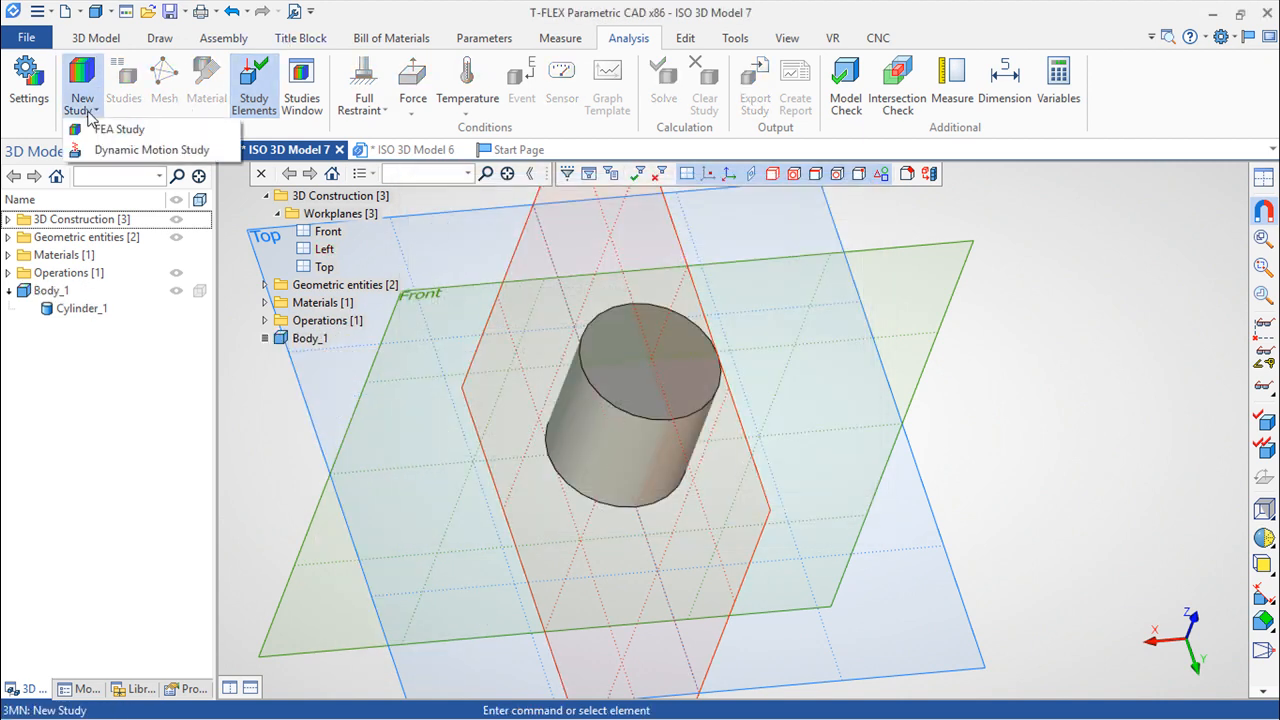
left_click(112, 130)
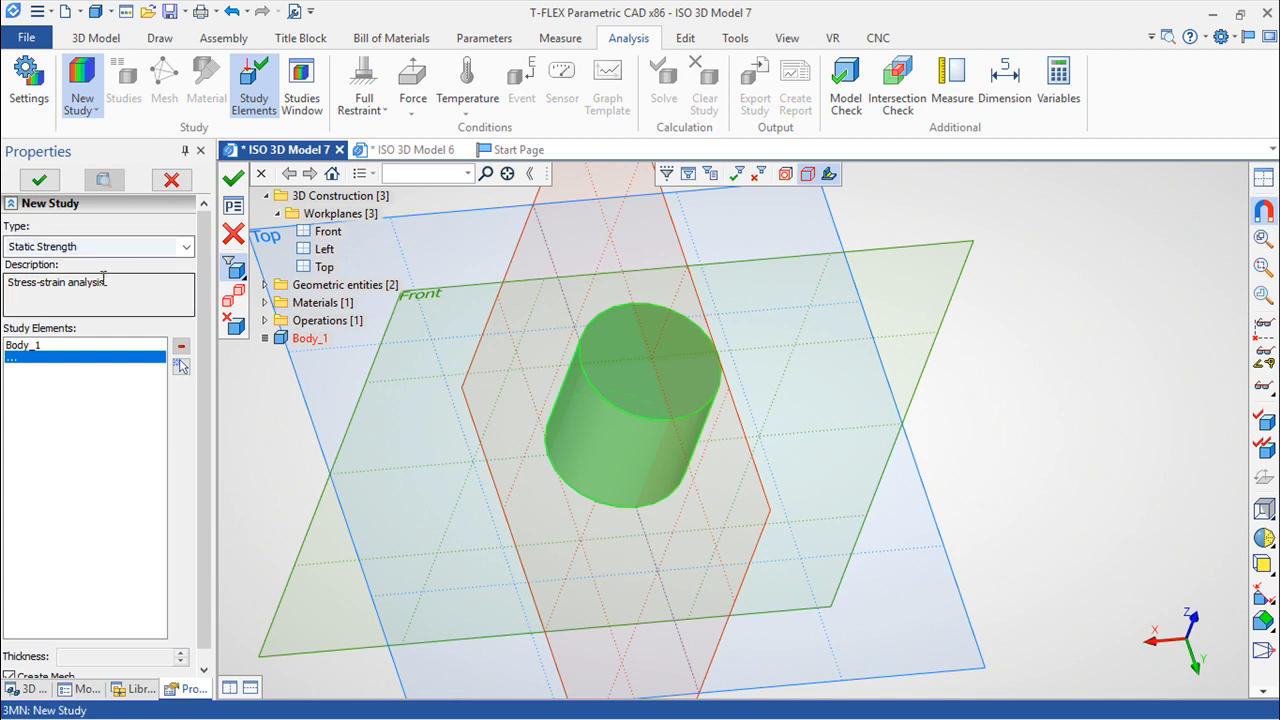
left_click(186, 247)
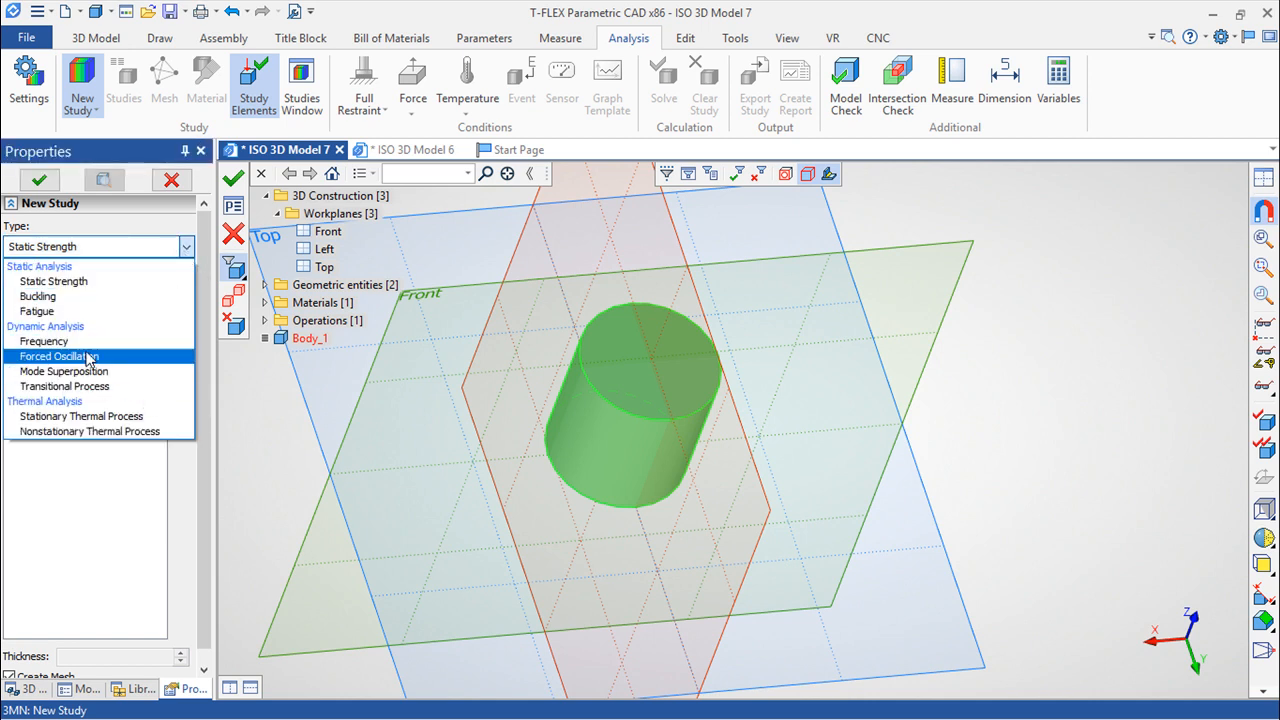
left_click(87, 362)
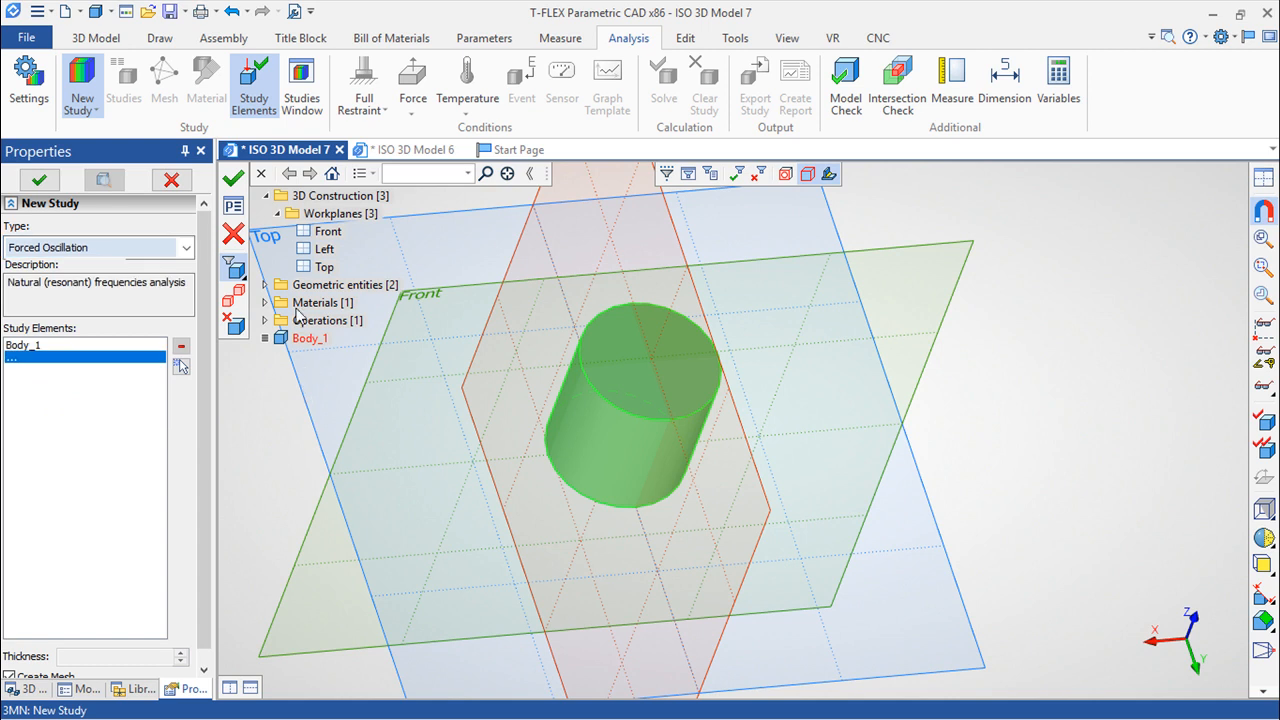
left_click(233, 178)
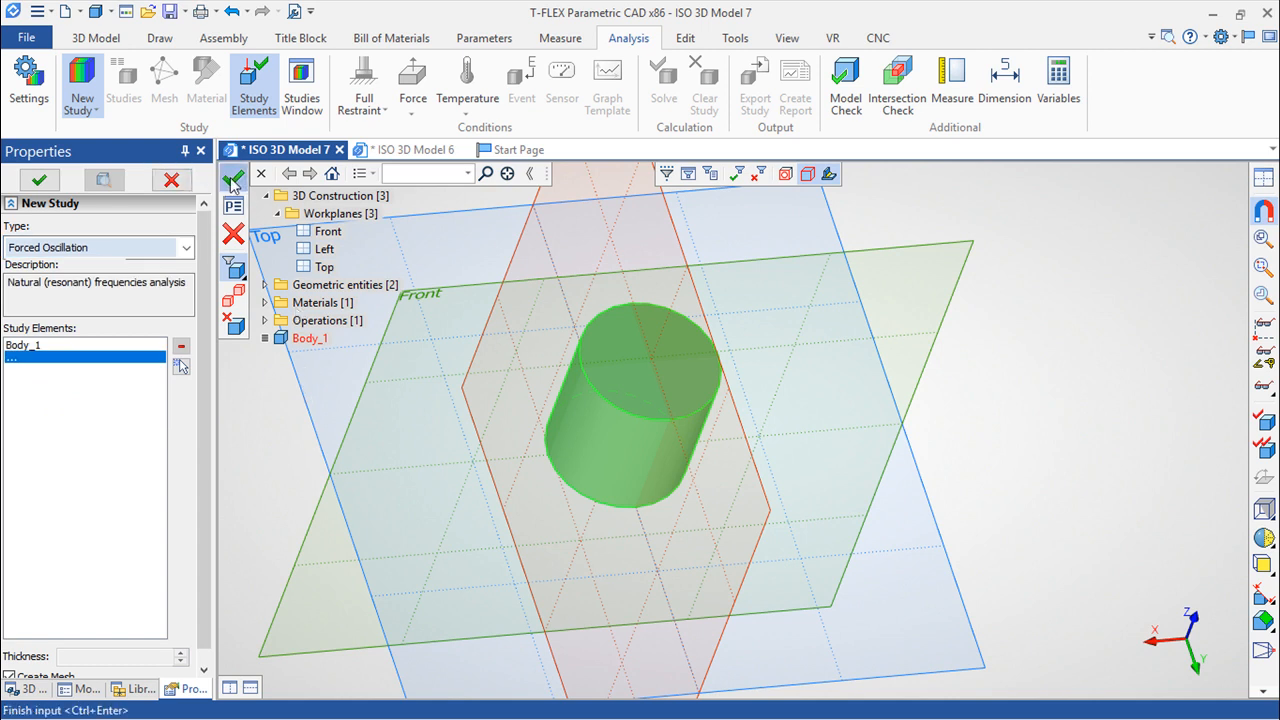
left_click(233, 178)
left_click_drag(806, 477, 703, 303)
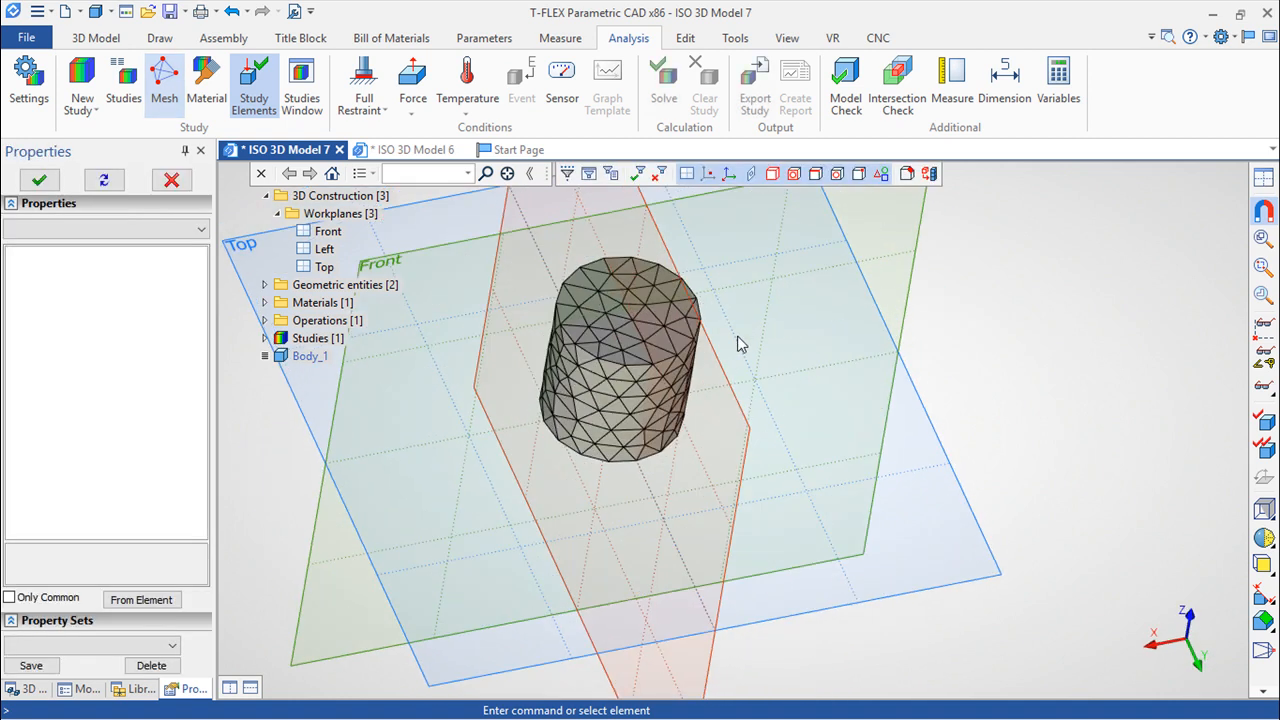
left_click_drag(855, 519, 780, 400)
scroll(740, 475, "up", 5)
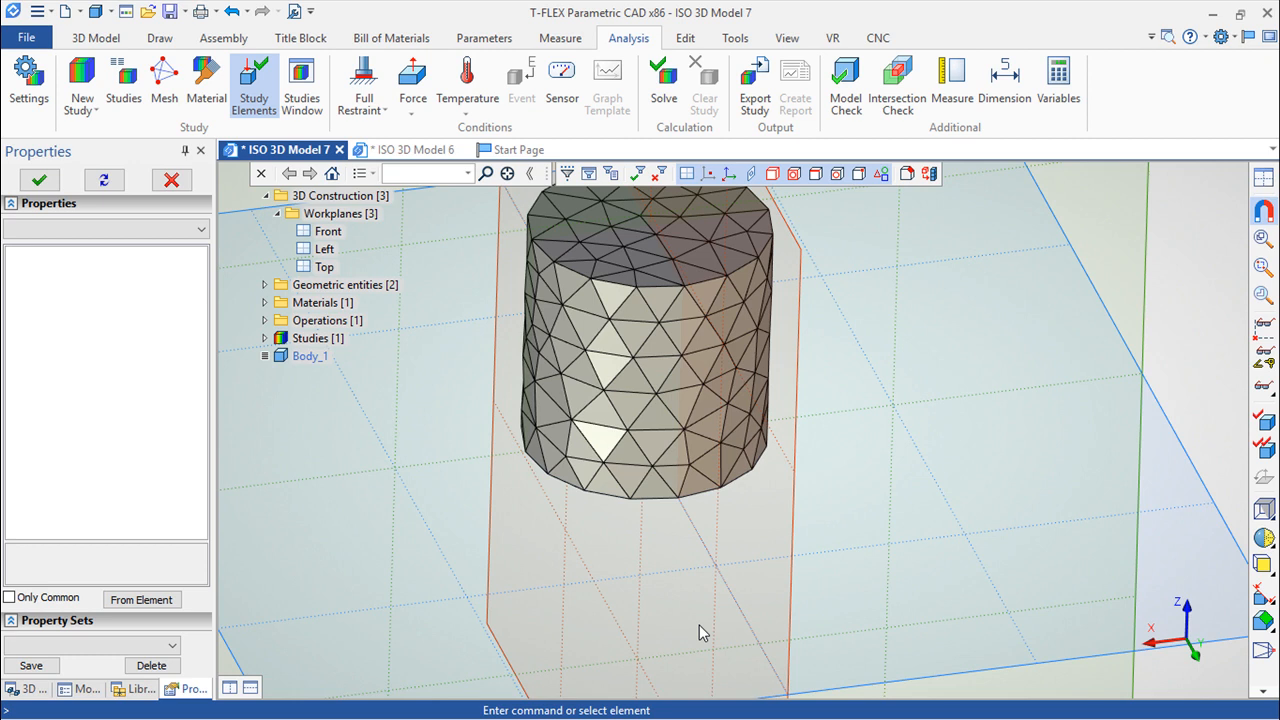
Start an oscillator load and apply it to the whole cylinder body
left_click(413, 112)
left_click(447, 357)
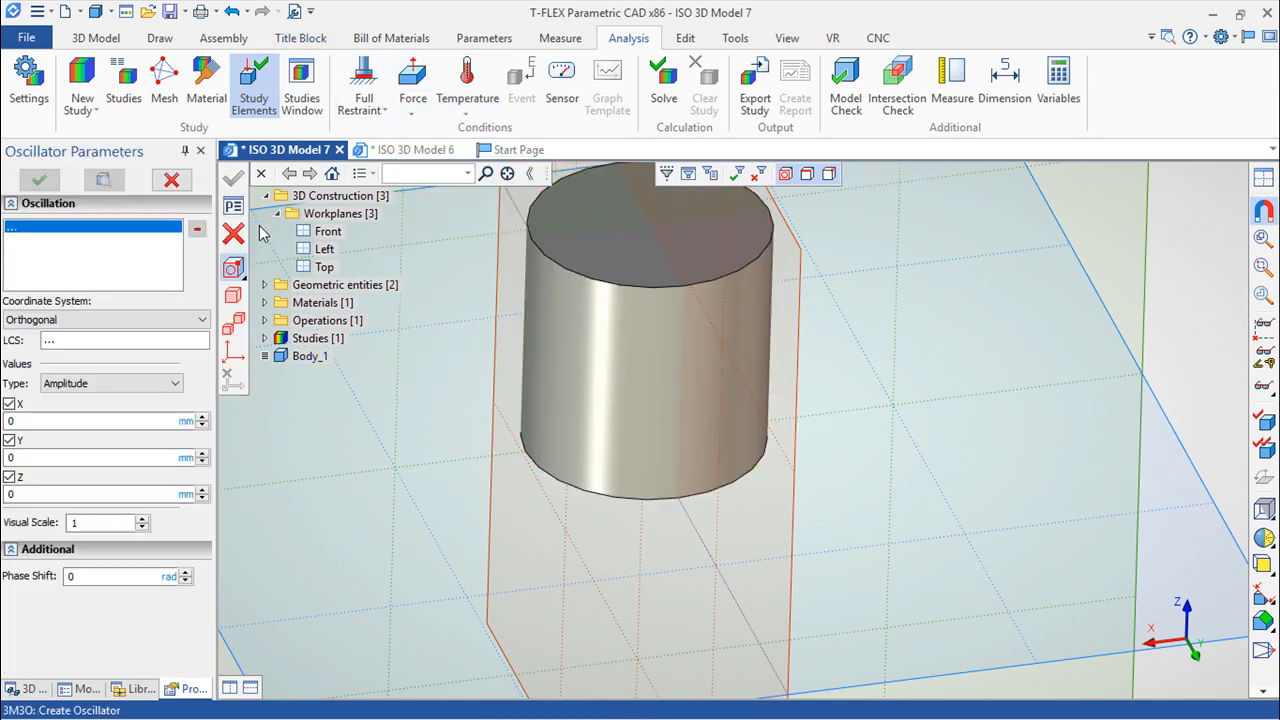
left_click(233, 295)
left_click(695, 337)
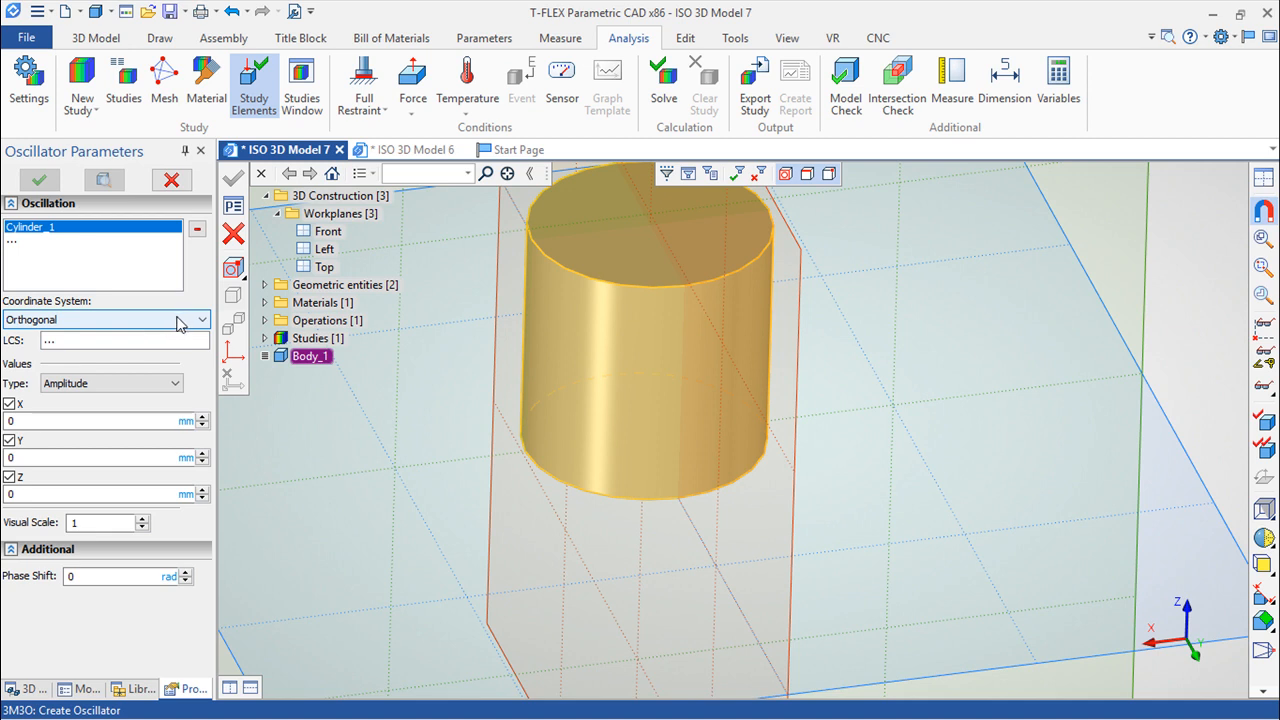
Try the oscillator's Acceleration type, review the phase shift units, and discard the load
left_click(177, 385)
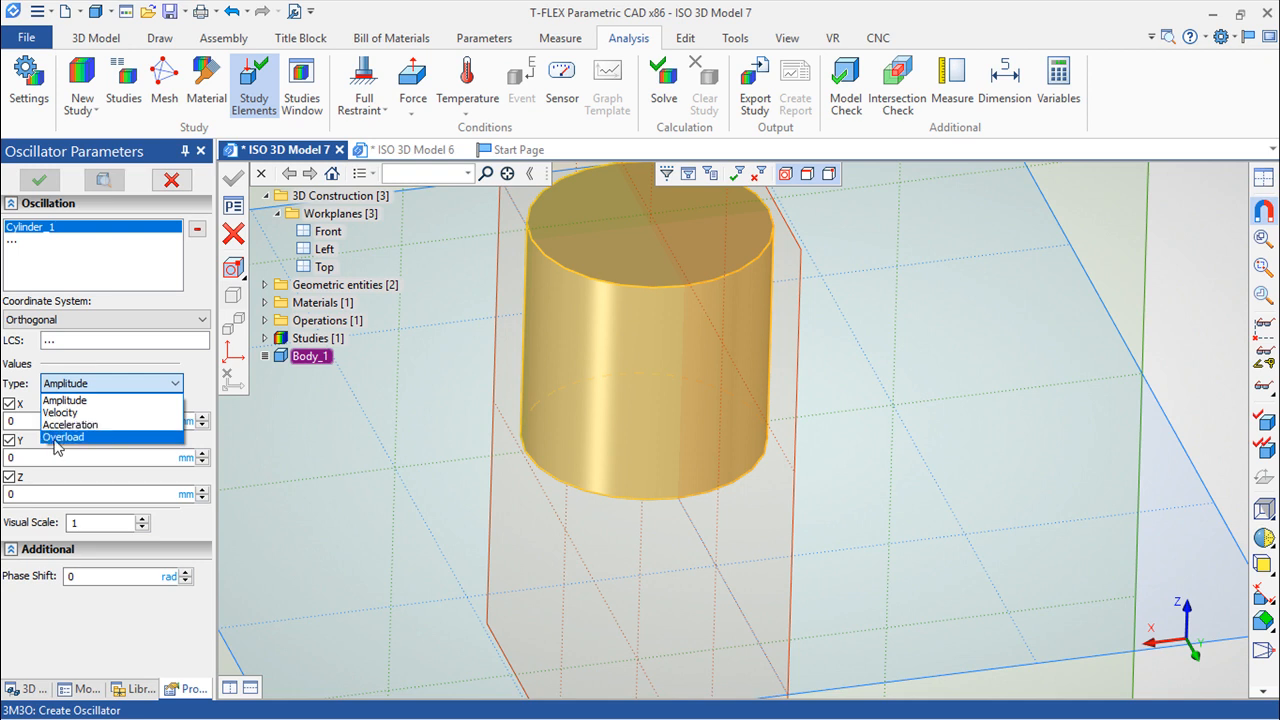
left_click(90, 425)
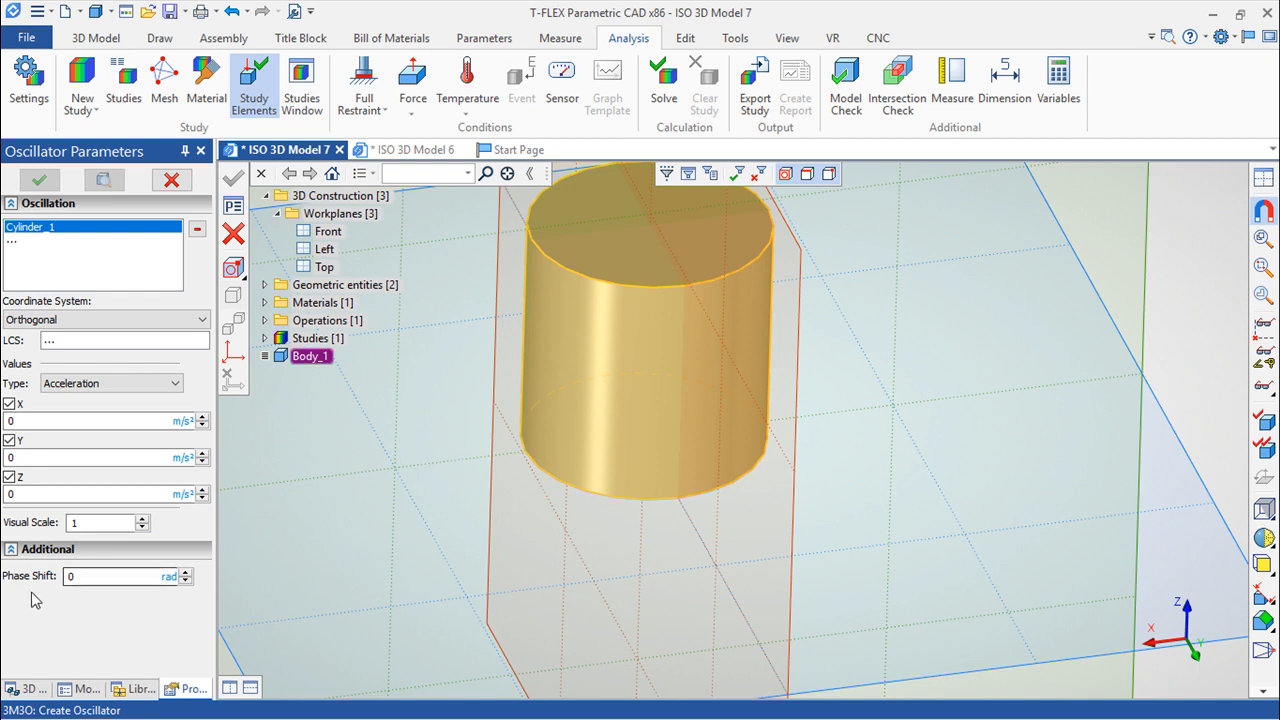
left_click(168, 580)
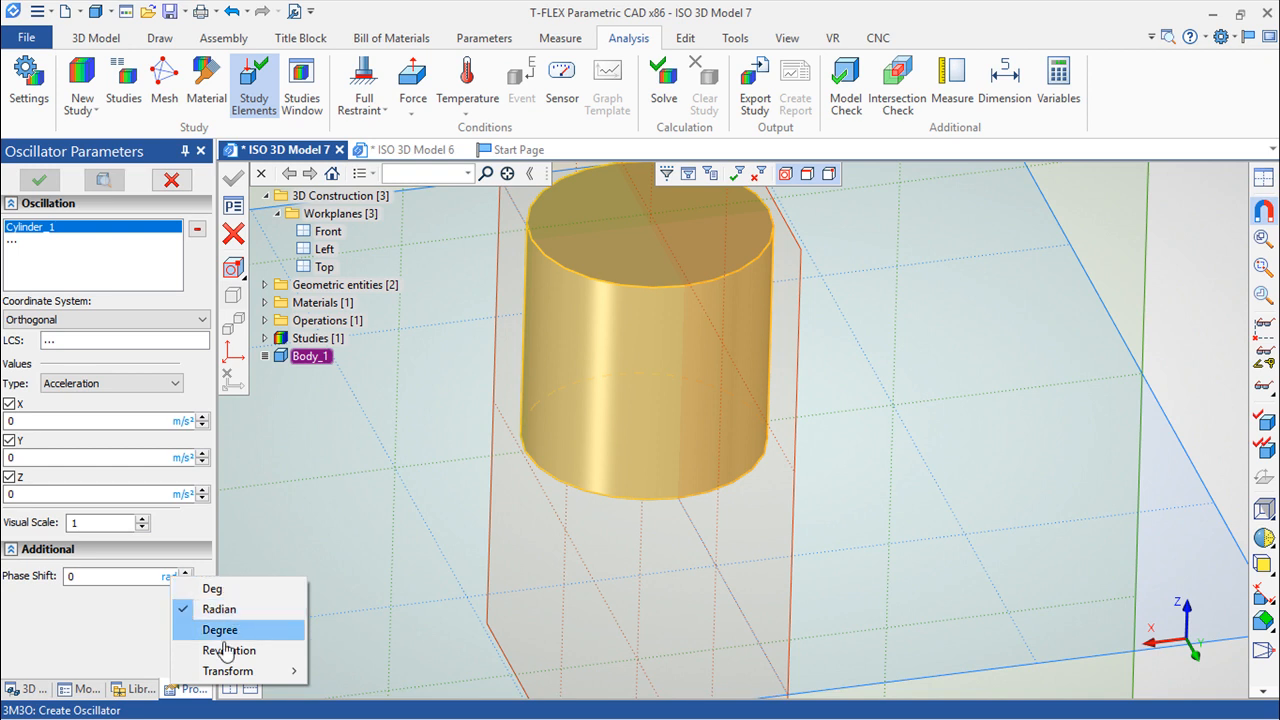
left_click(311, 522)
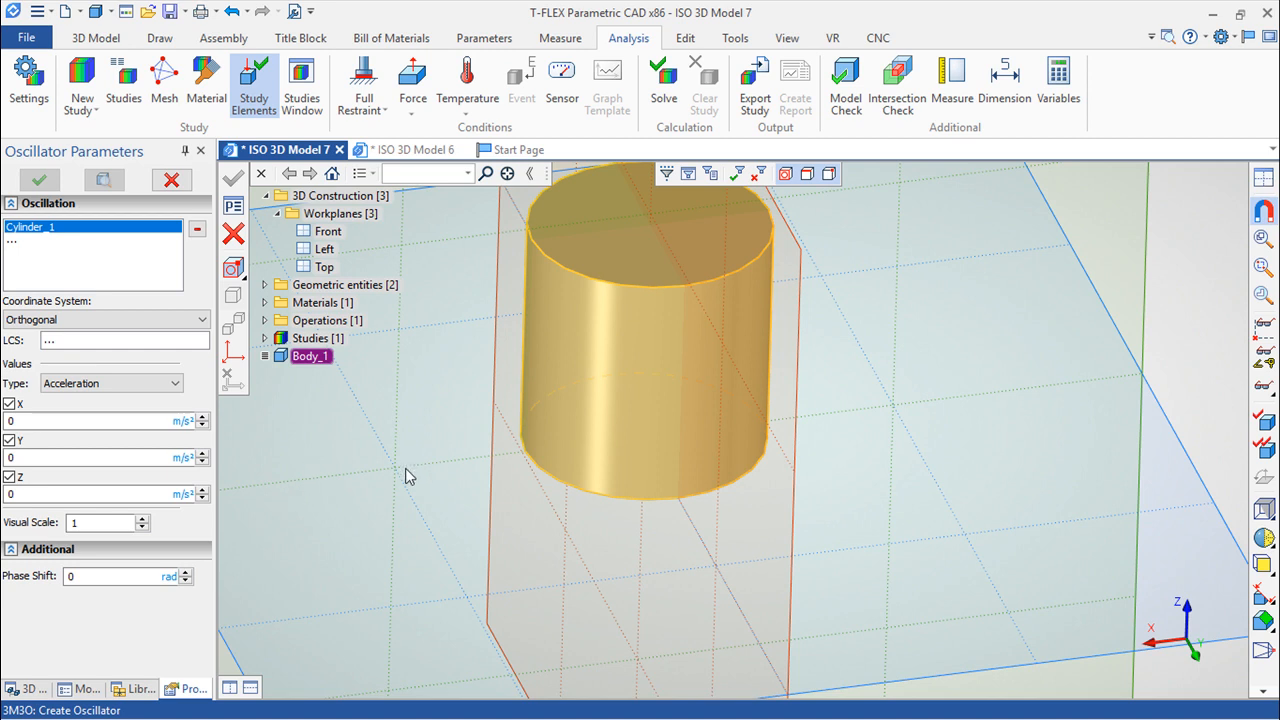
scroll(406, 471, "down", 2)
middle_click_drag(911, 458, 1012, 474)
right_click_drag(911, 610, 934, 455)
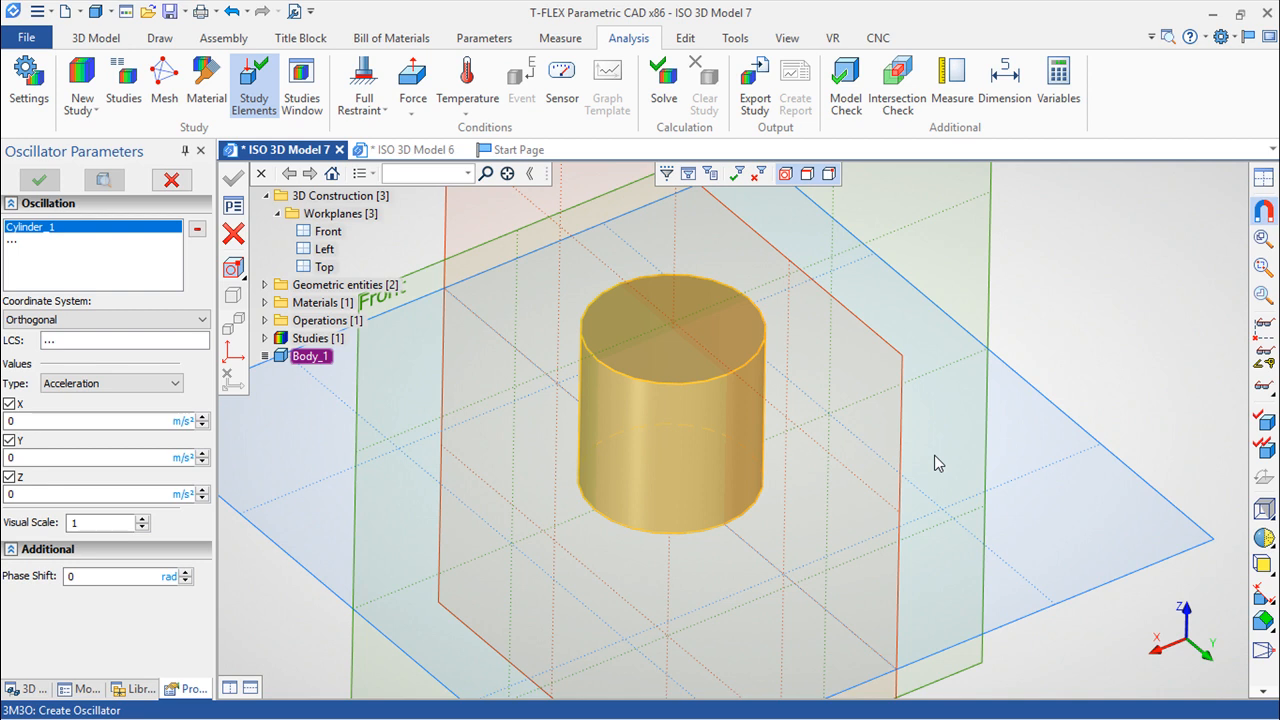
left_click(234, 234)
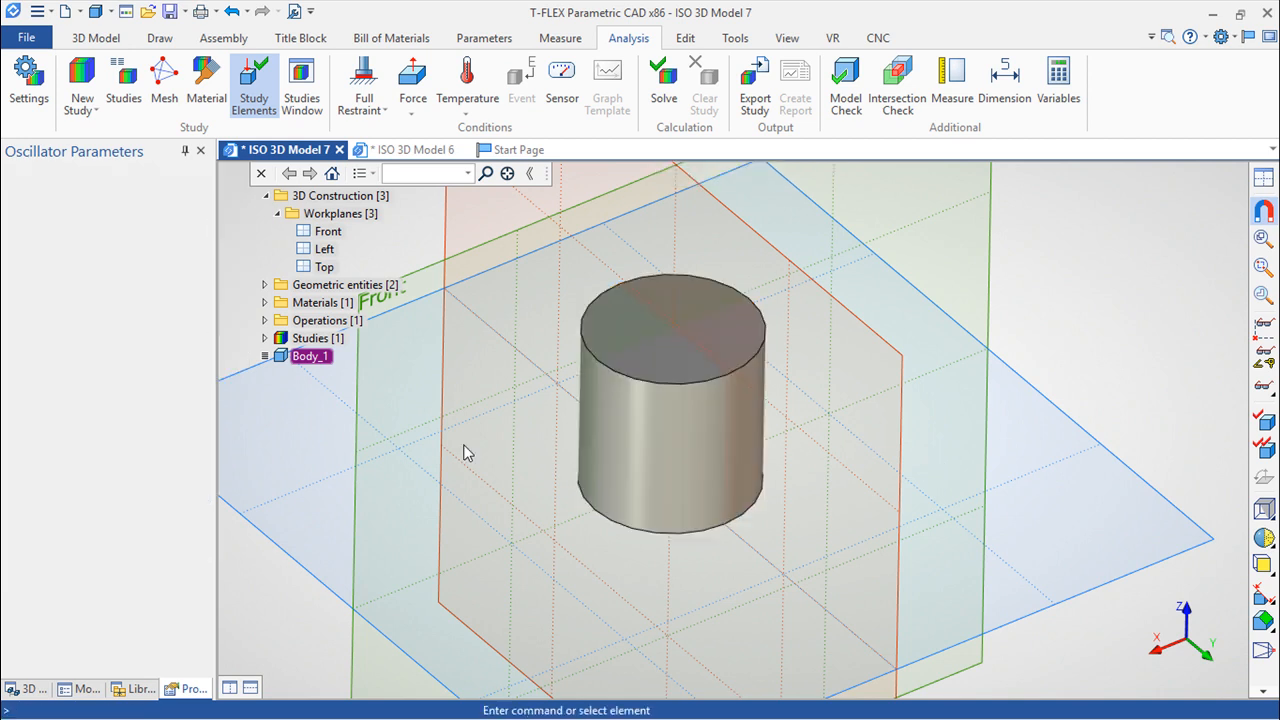
middle_click_drag(728, 628, 813, 447)
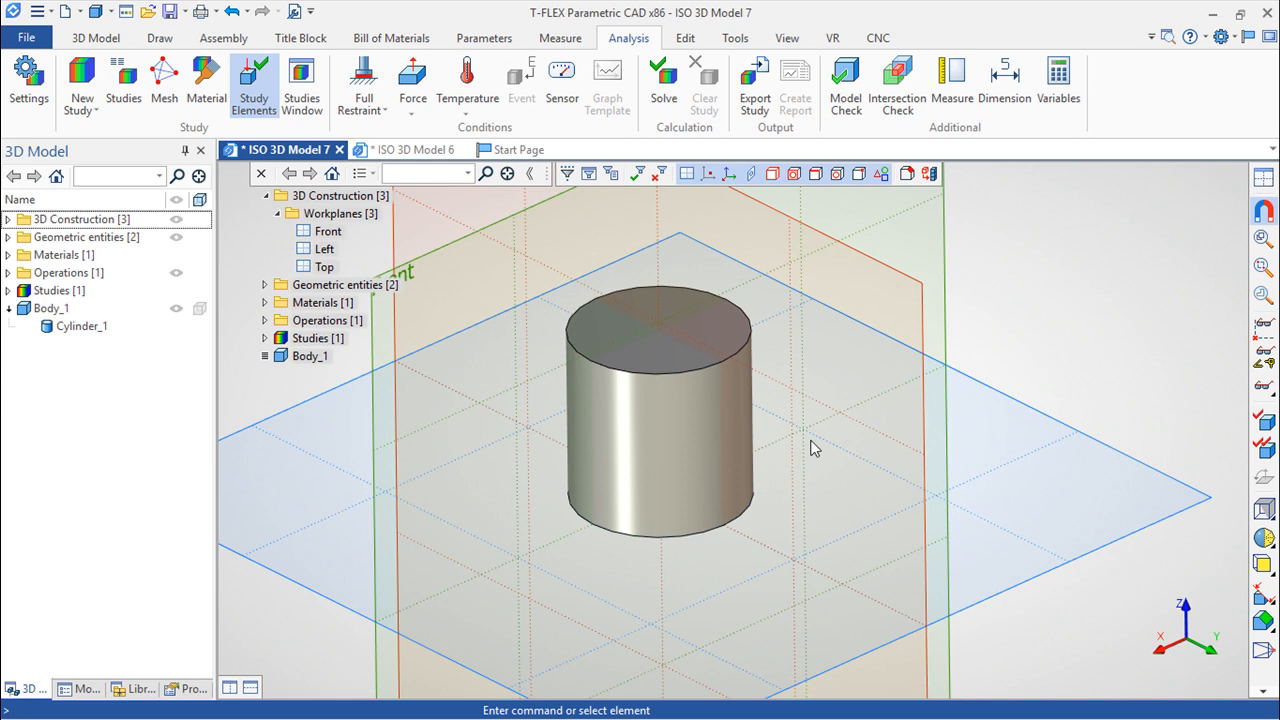